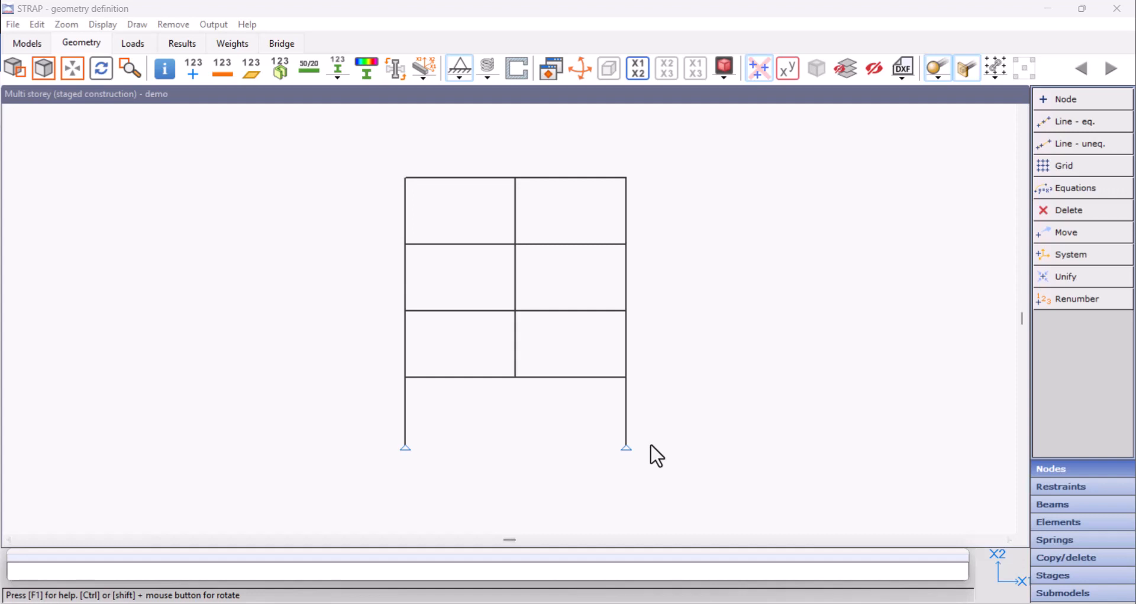
- Add a construction stage named Stage 1 based on the whole model
click(1047, 572)
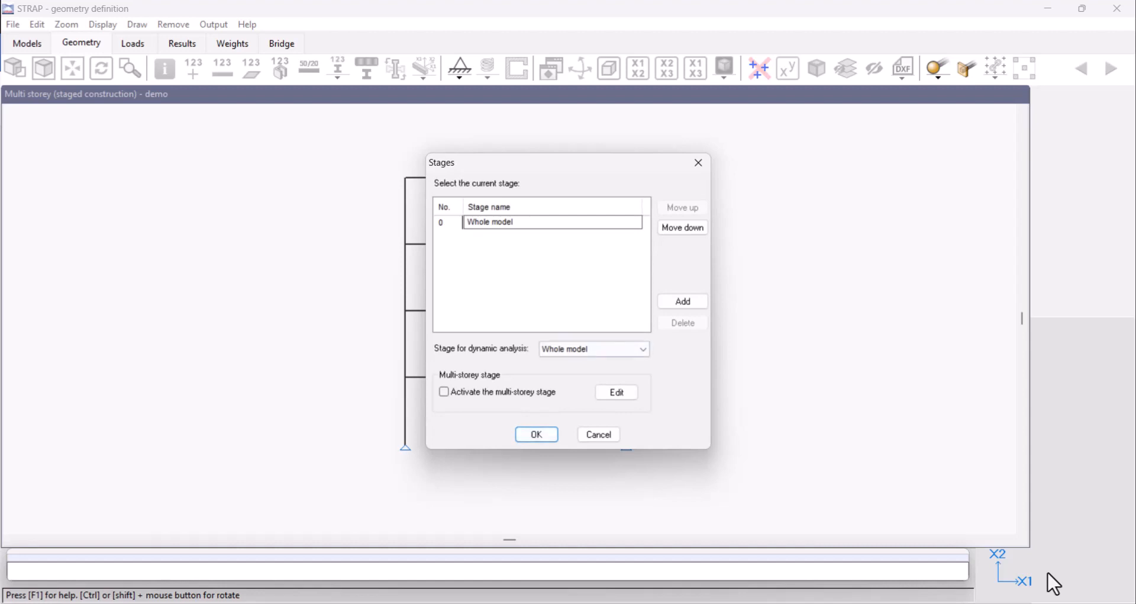
click(669, 308)
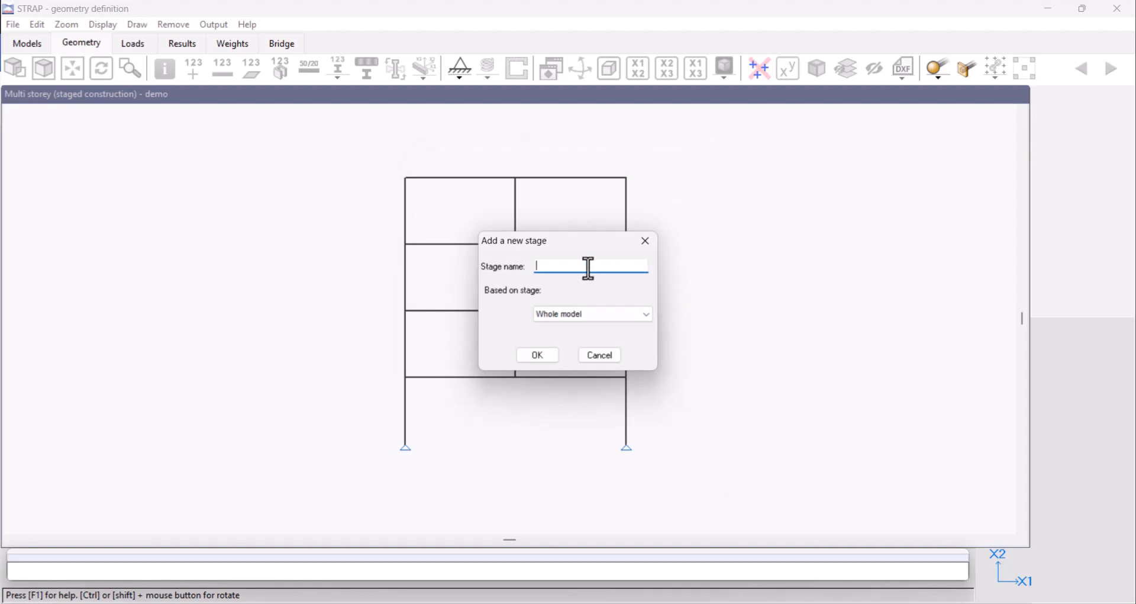
text(Stage 1)
click(591, 312)
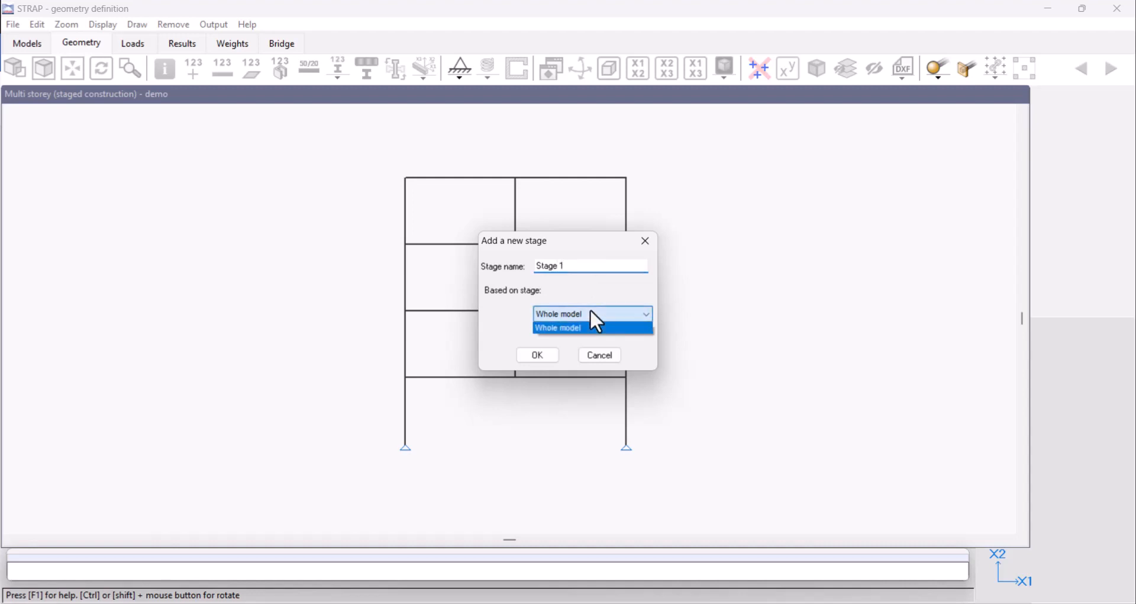
click(591, 329)
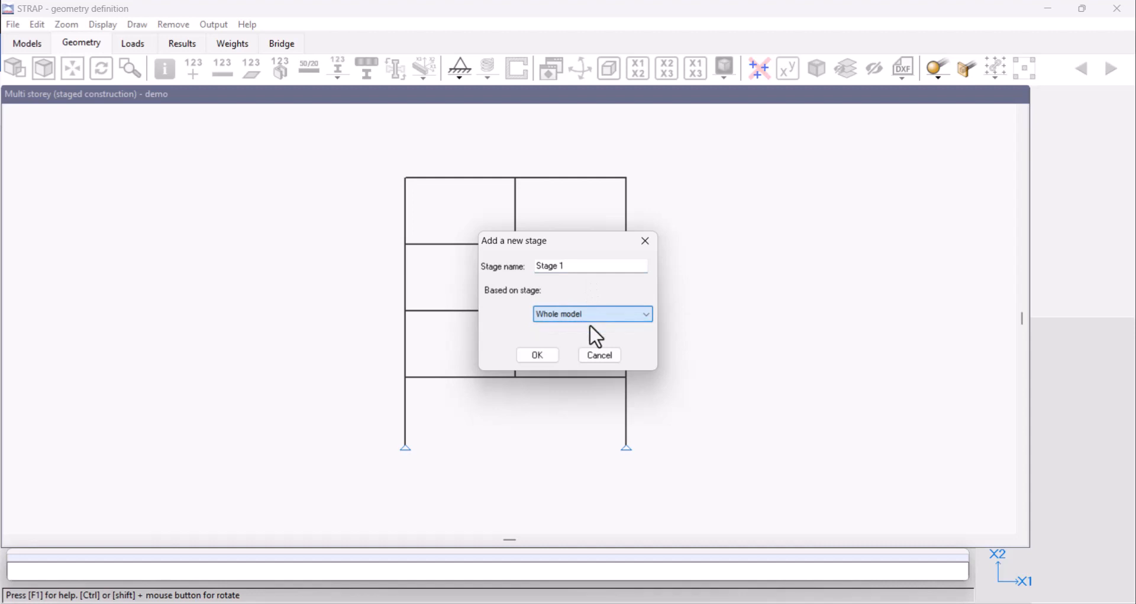
click(551, 355)
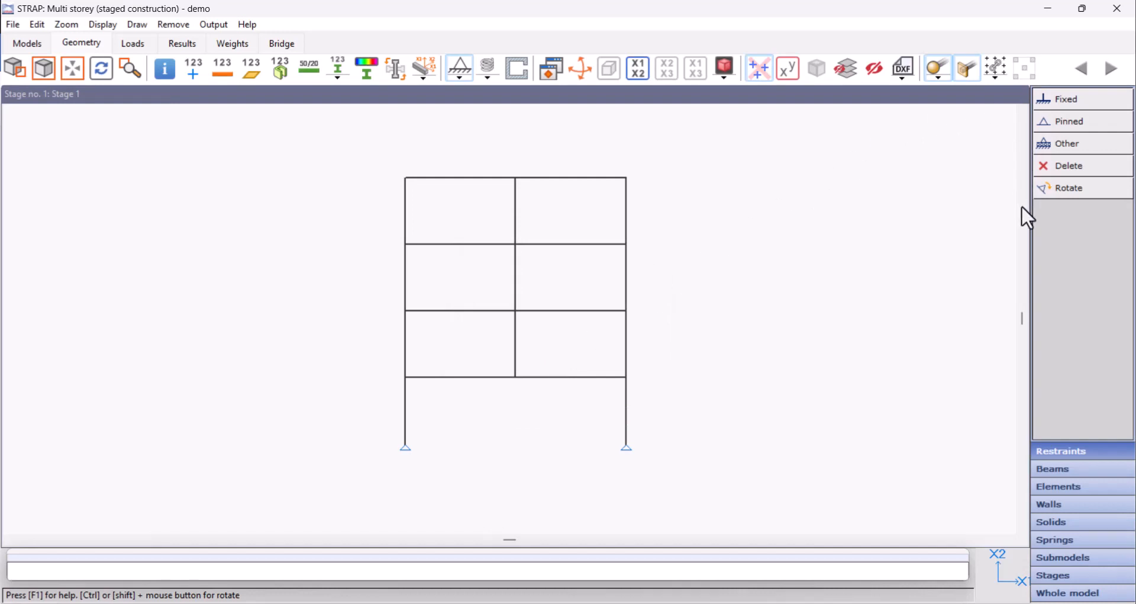
- Deactivate all beams and columns above the first-storey beam in Stage 1, keeping only the lower portal frame
click(1074, 468)
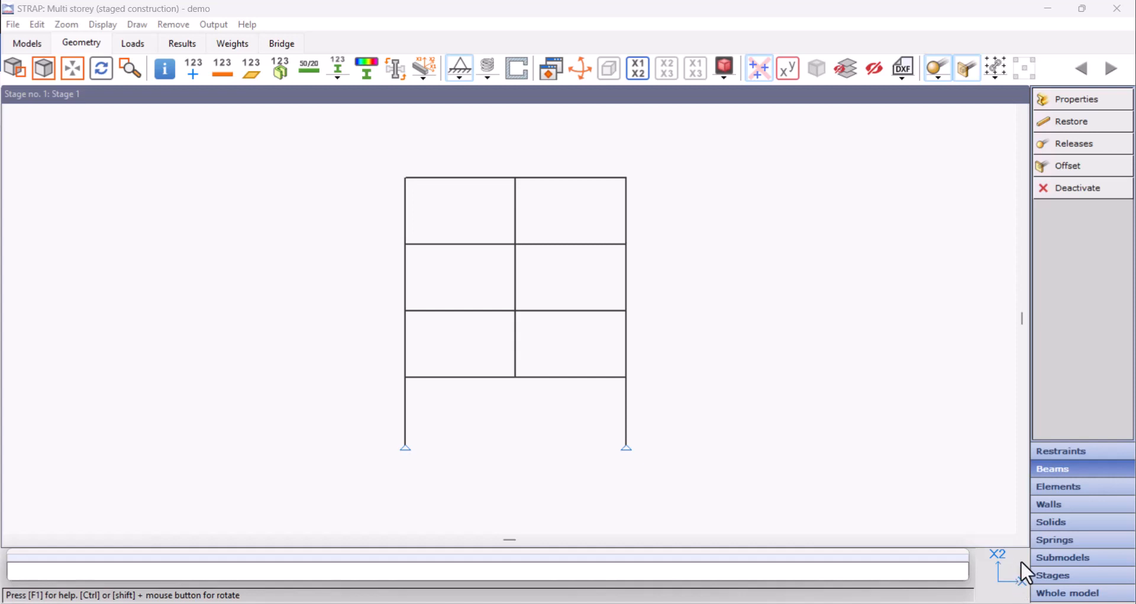
click(1063, 470)
click(1088, 189)
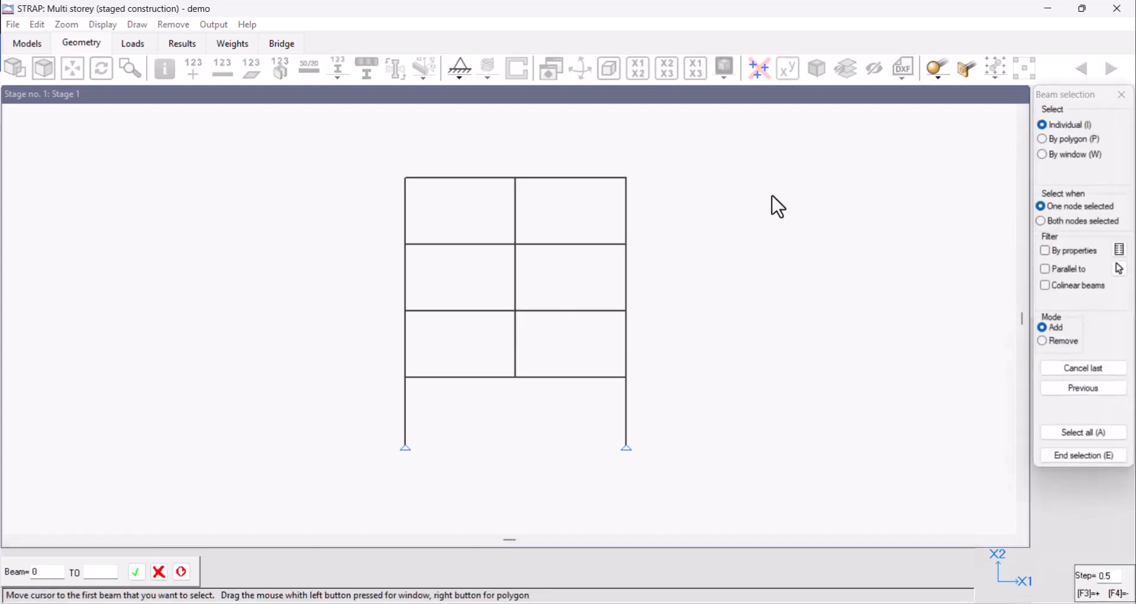
drag(772, 152, 381, 352)
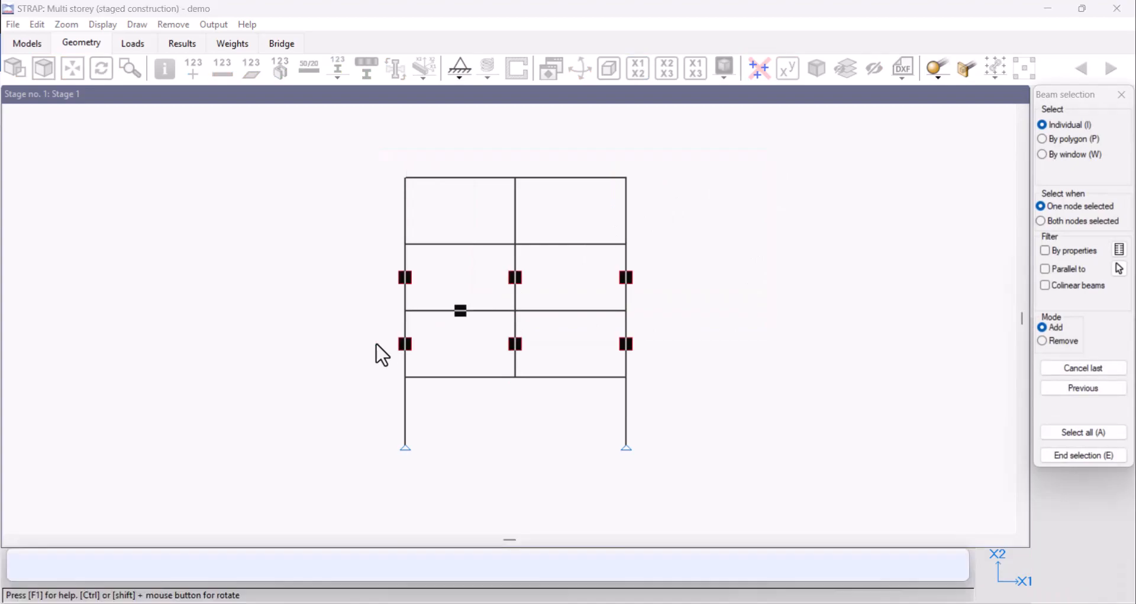
key(e)
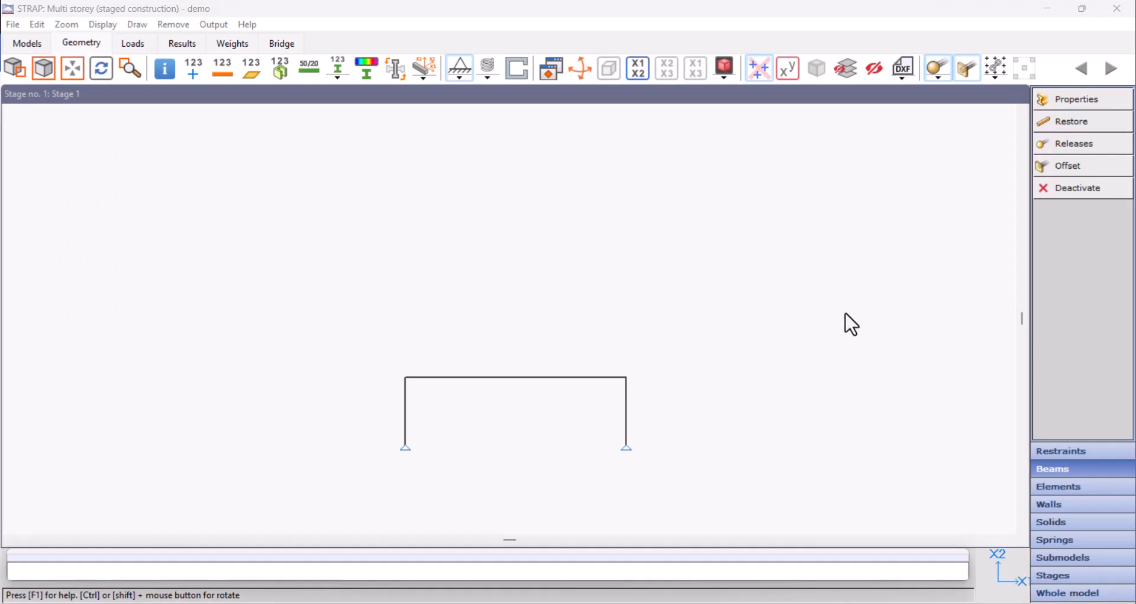
- Add a construction stage named Stage 2 based on the whole model
click(1047, 575)
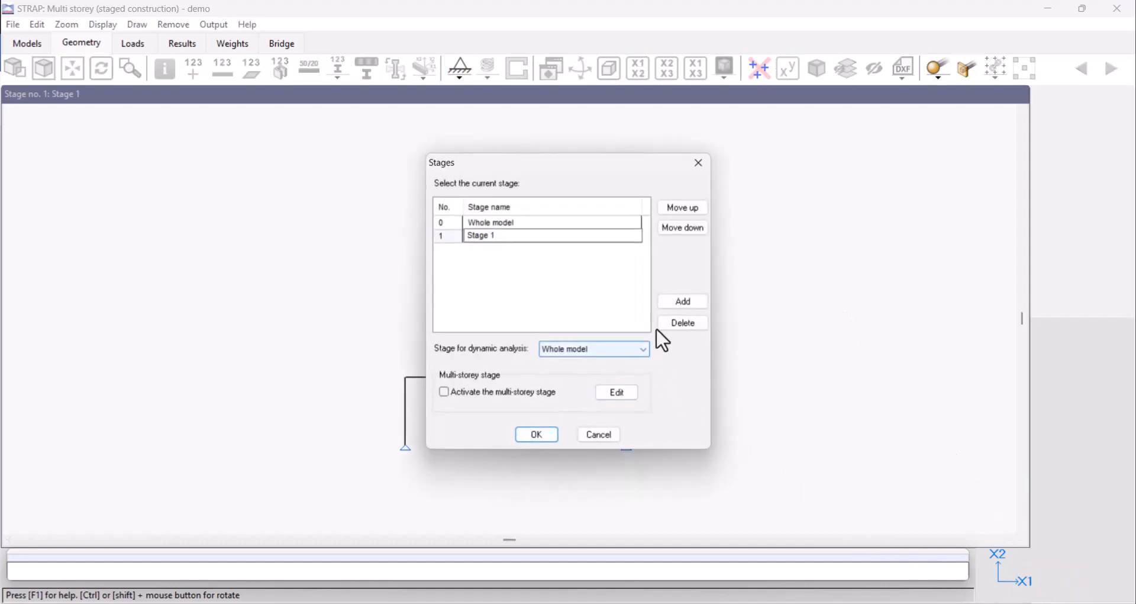
click(671, 306)
click(588, 268)
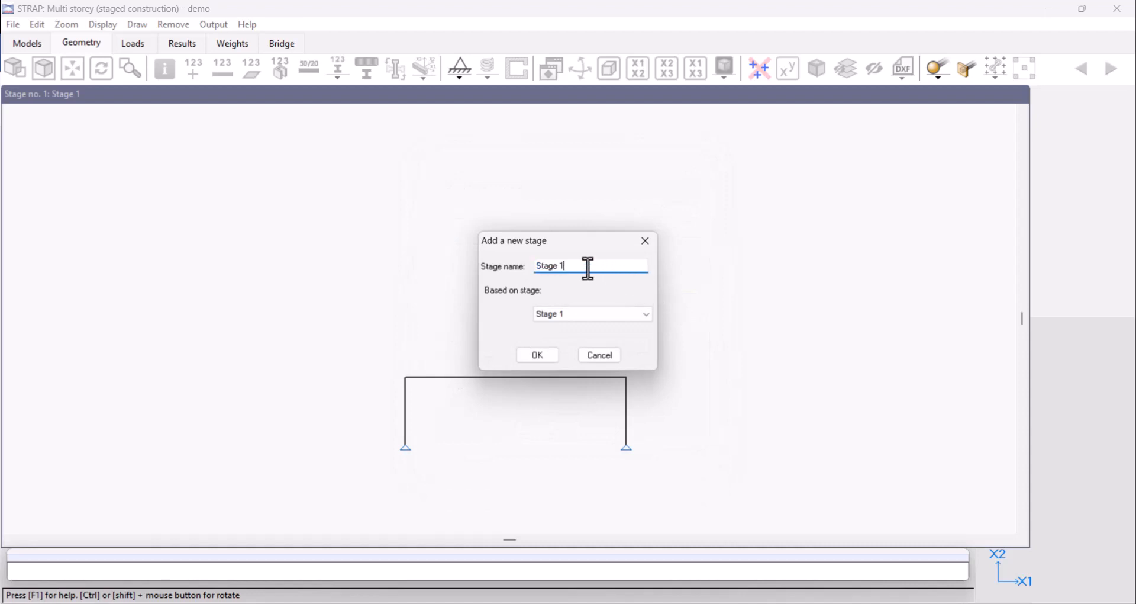
key(BackSpace)
text(2)
click(594, 315)
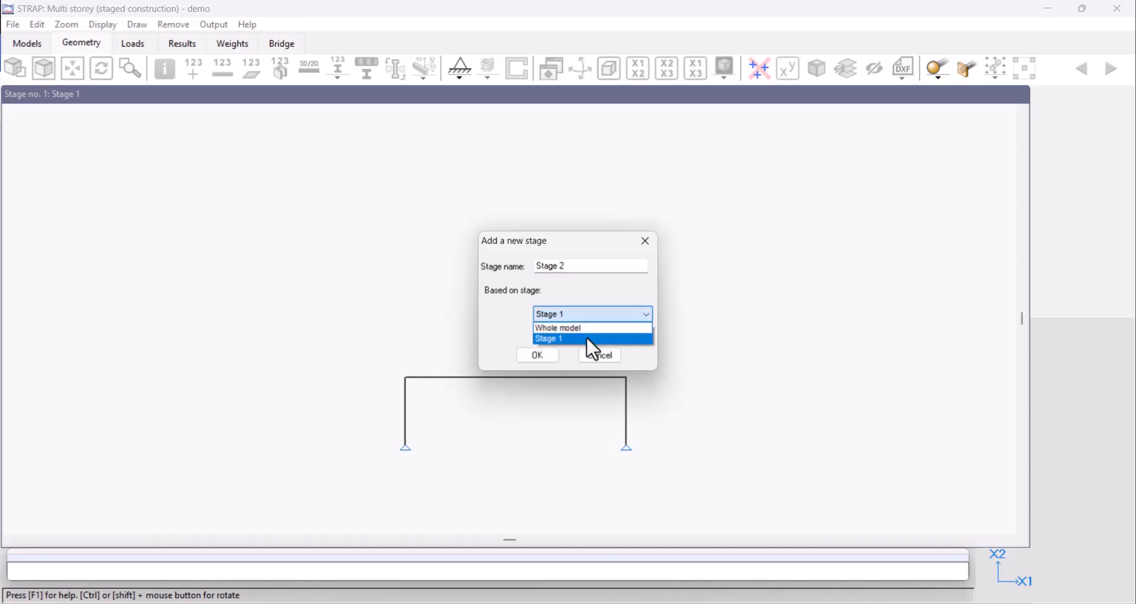
click(588, 330)
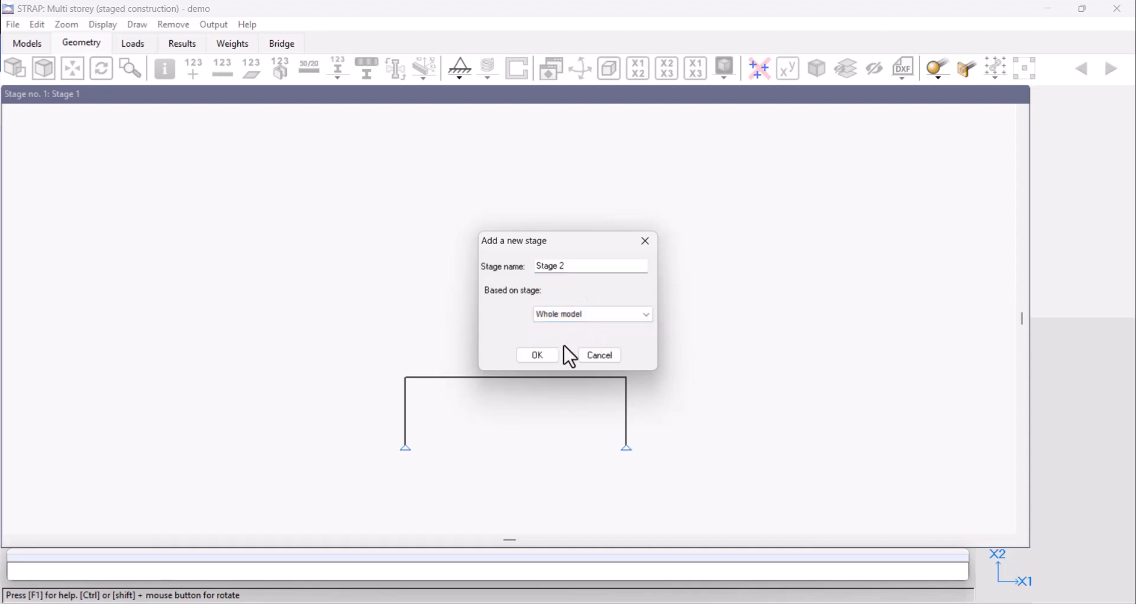
click(548, 355)
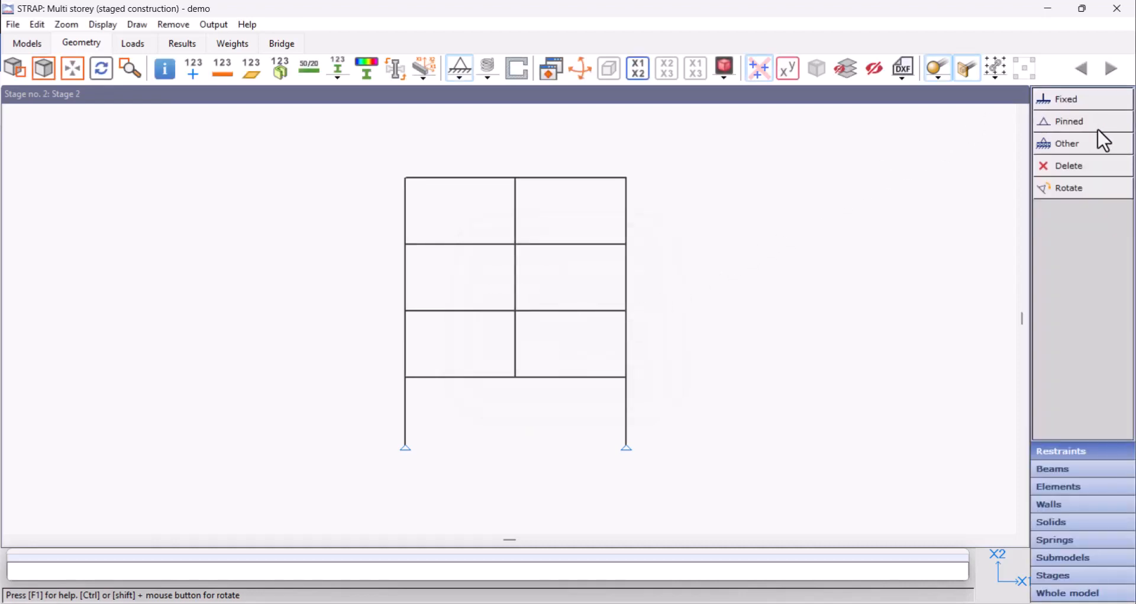
- Deactivate the beams and columns of the top two storeys in Stage 2
click(1061, 467)
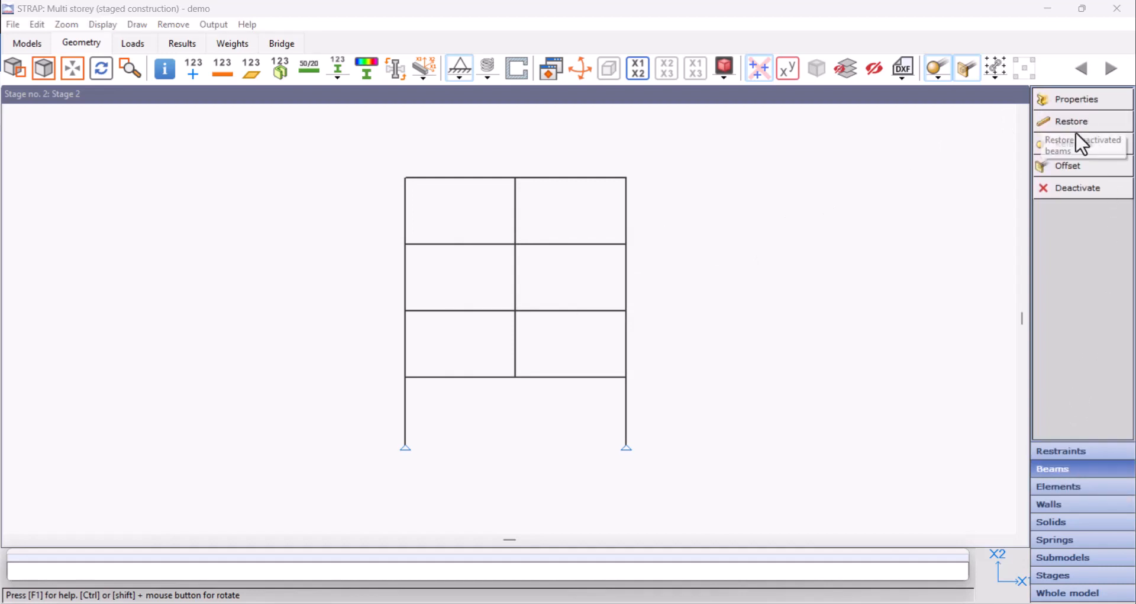
click(1071, 187)
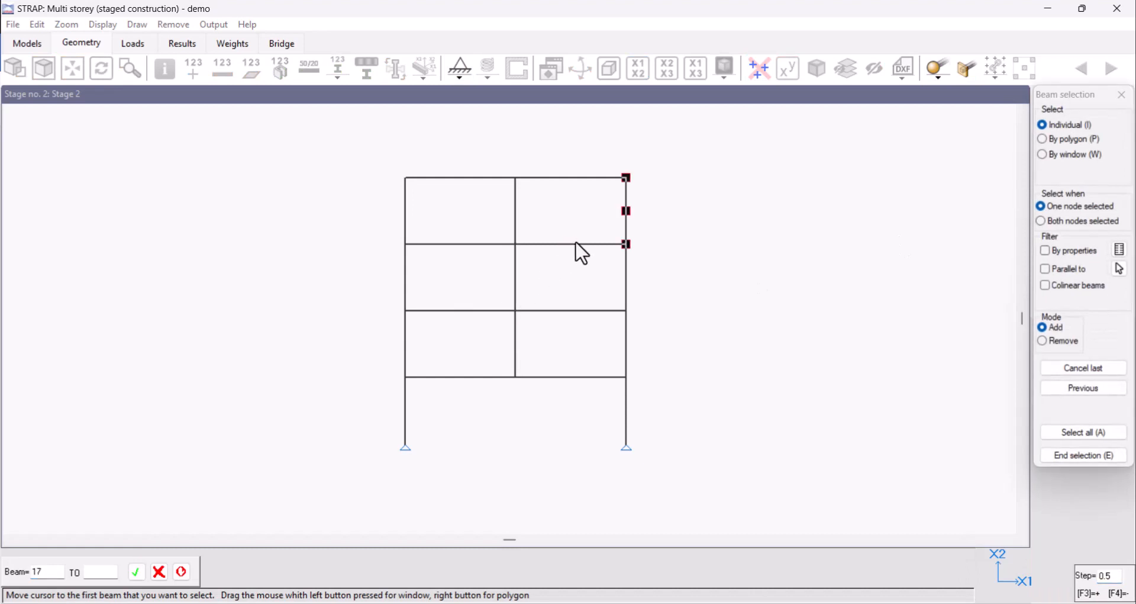
drag(684, 158, 388, 288)
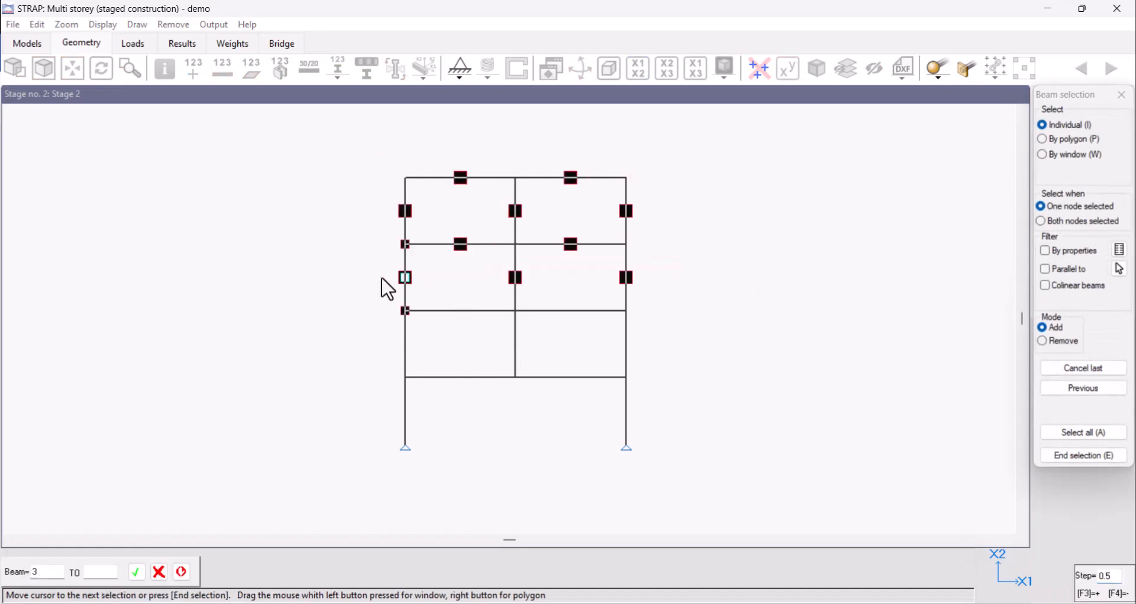
key(e)
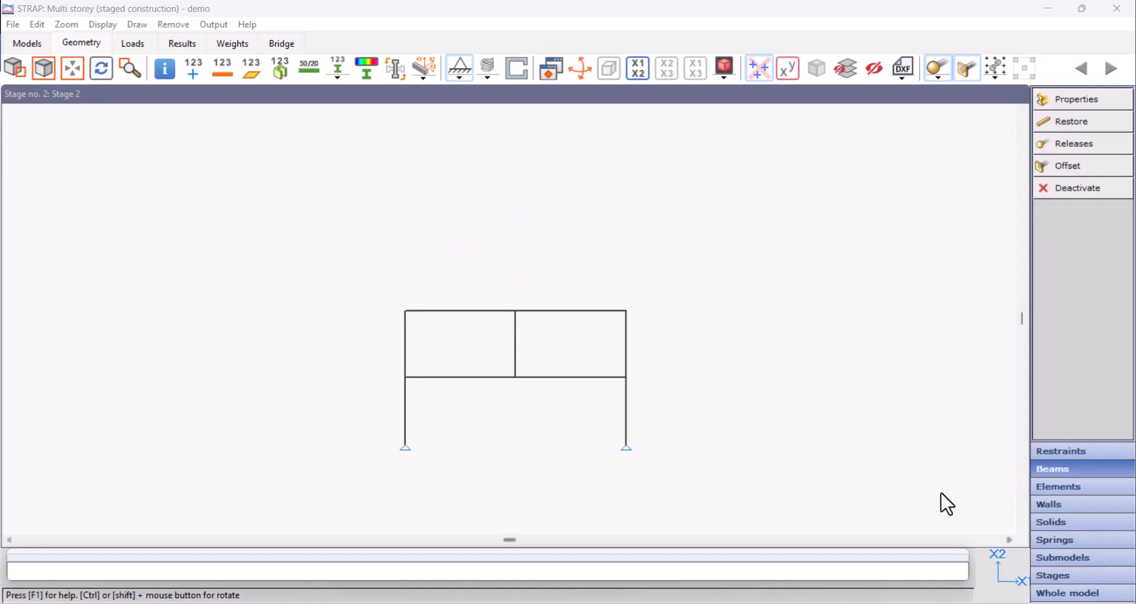
- Add a construction stage named Stage 3 based on the whole model
click(1034, 571)
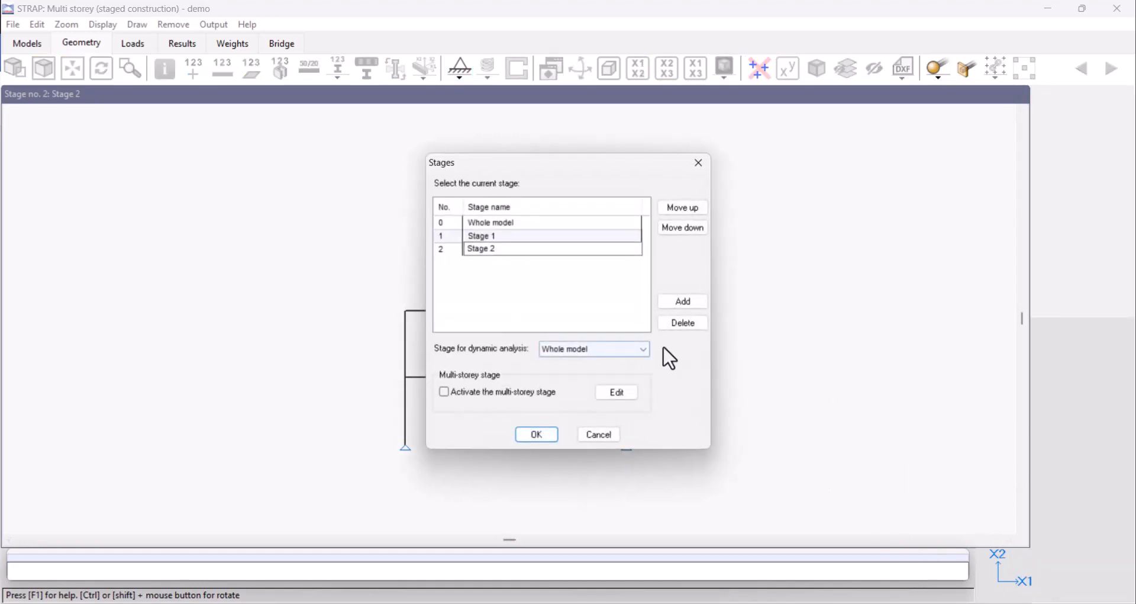
click(666, 304)
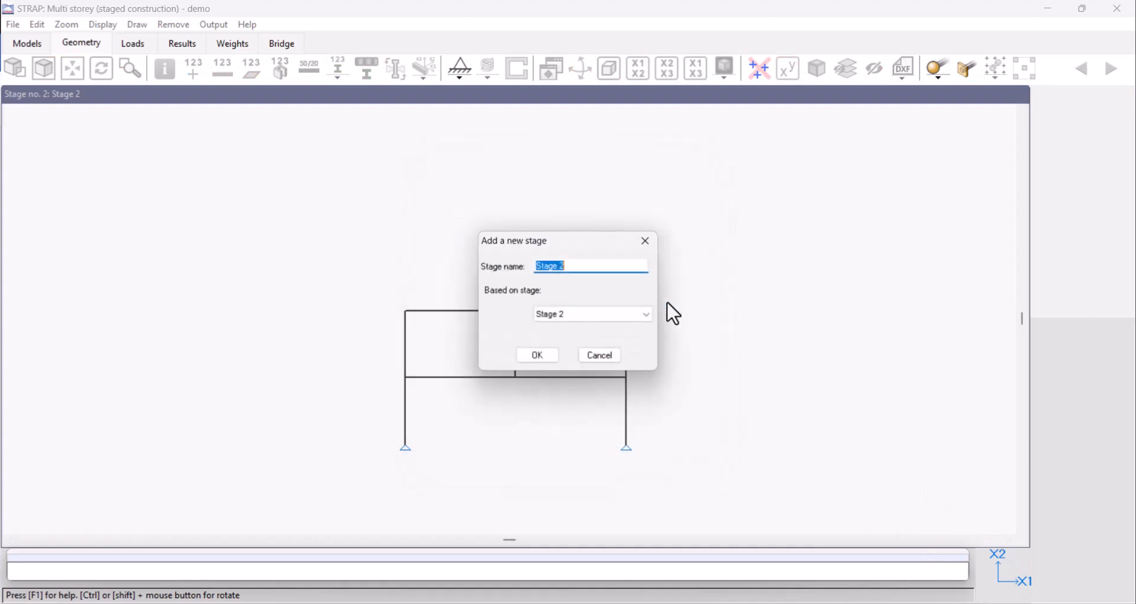
click(591, 267)
key(BackSpace)
text(3)
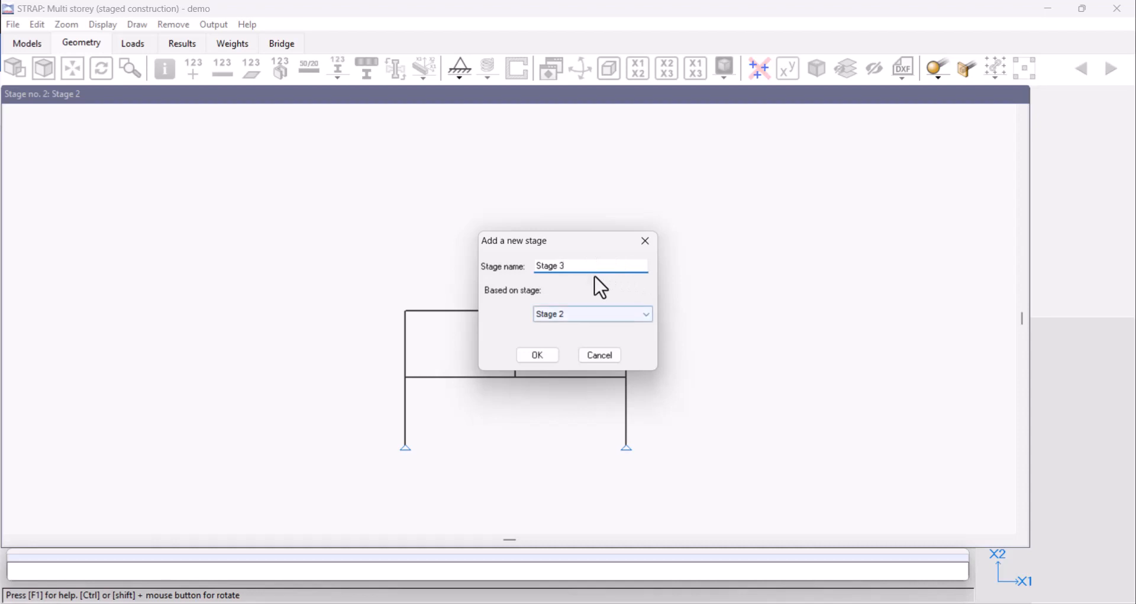
click(601, 313)
click(604, 328)
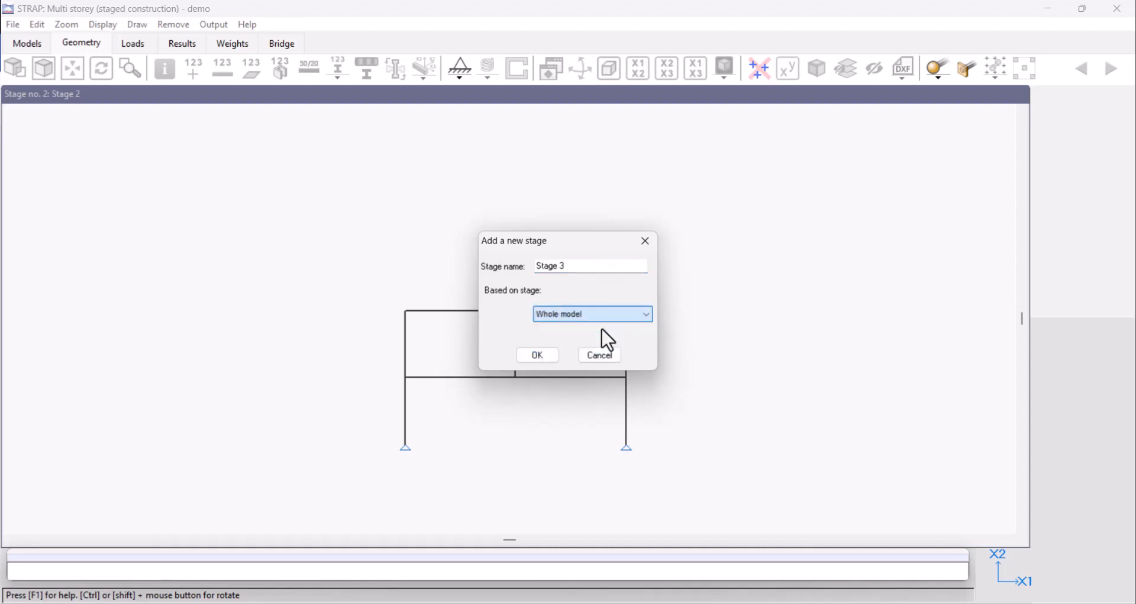
click(551, 357)
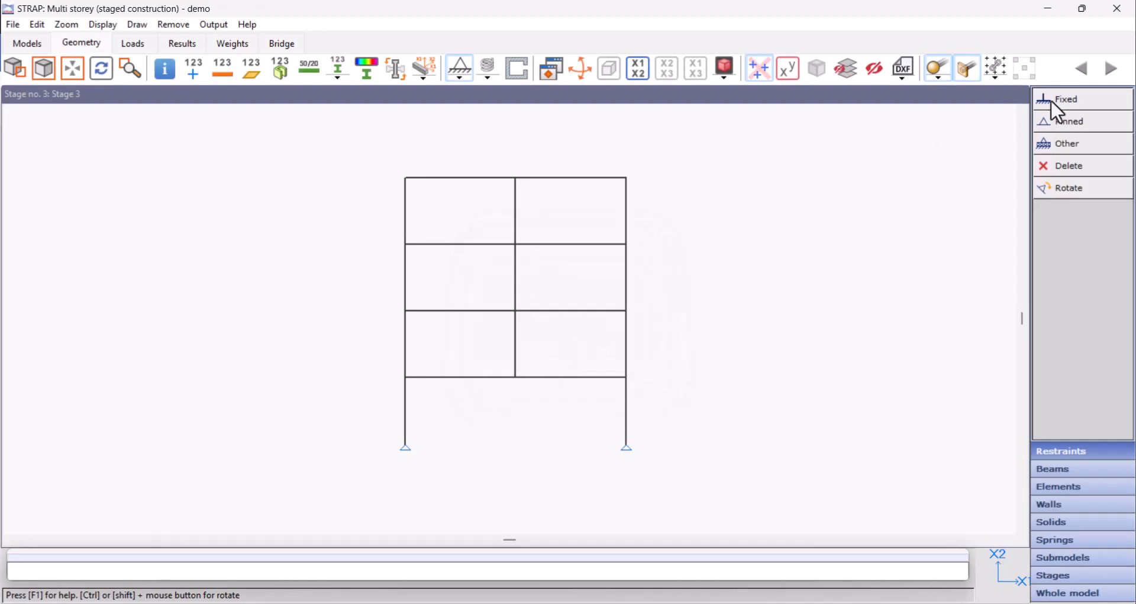
- Deactivate the beams and columns of the top storey in Stage 3
click(1077, 467)
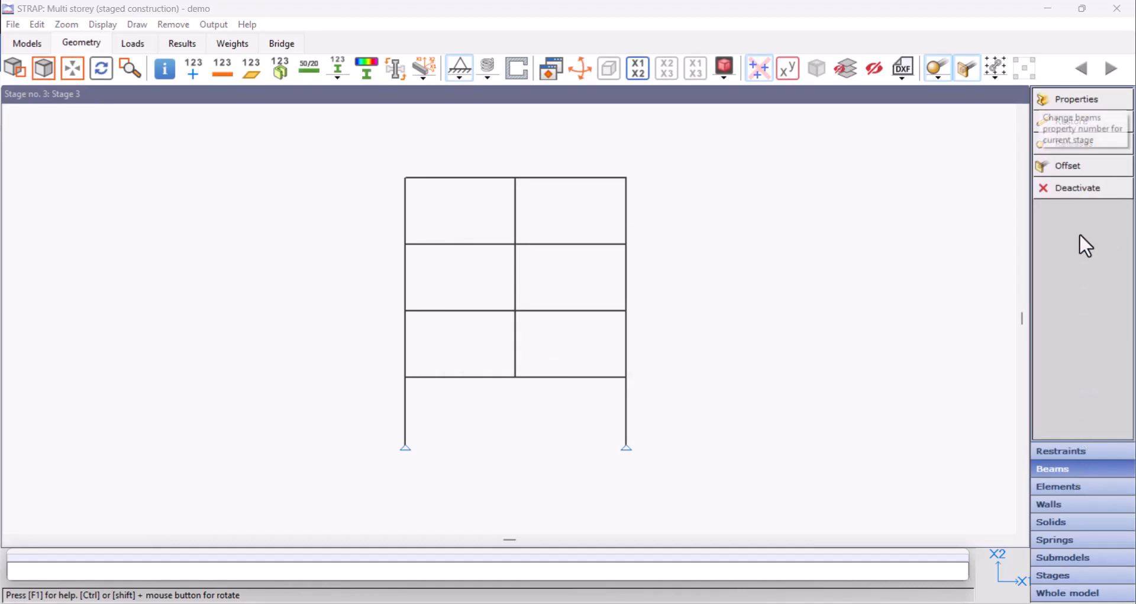
click(1078, 187)
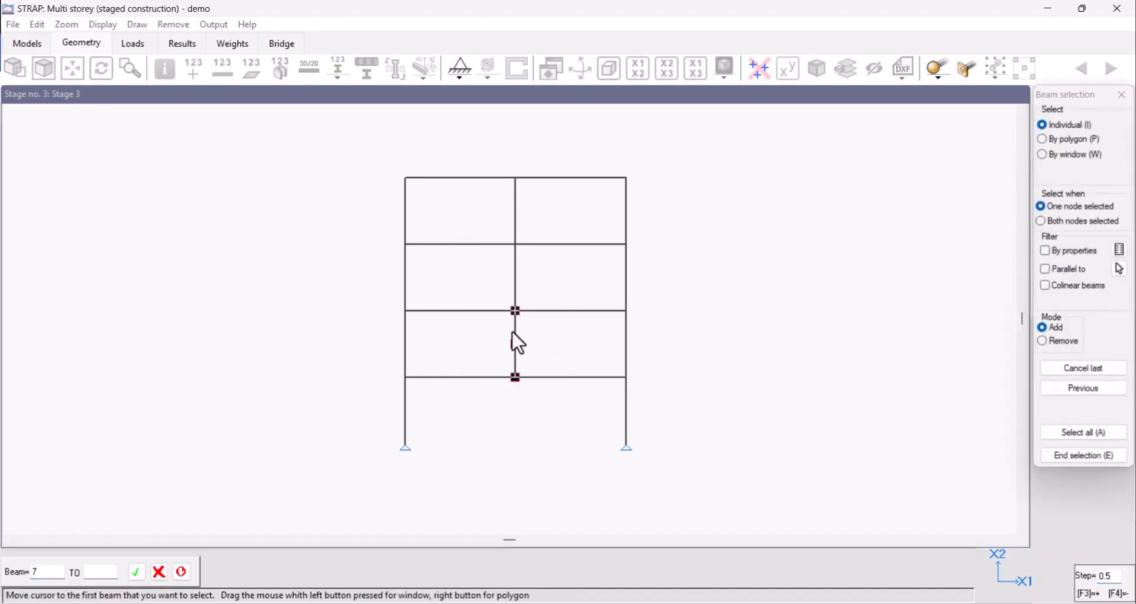
drag(664, 167, 387, 206)
key(e)
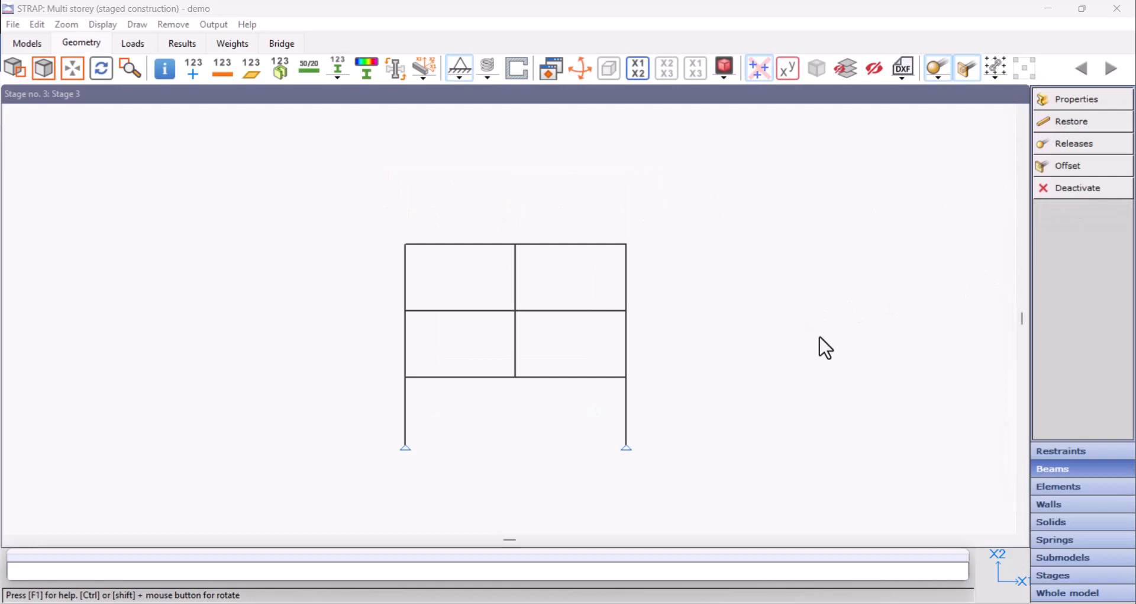
- Return to the whole model and open Stage 1 from the list of defined stages
click(1074, 592)
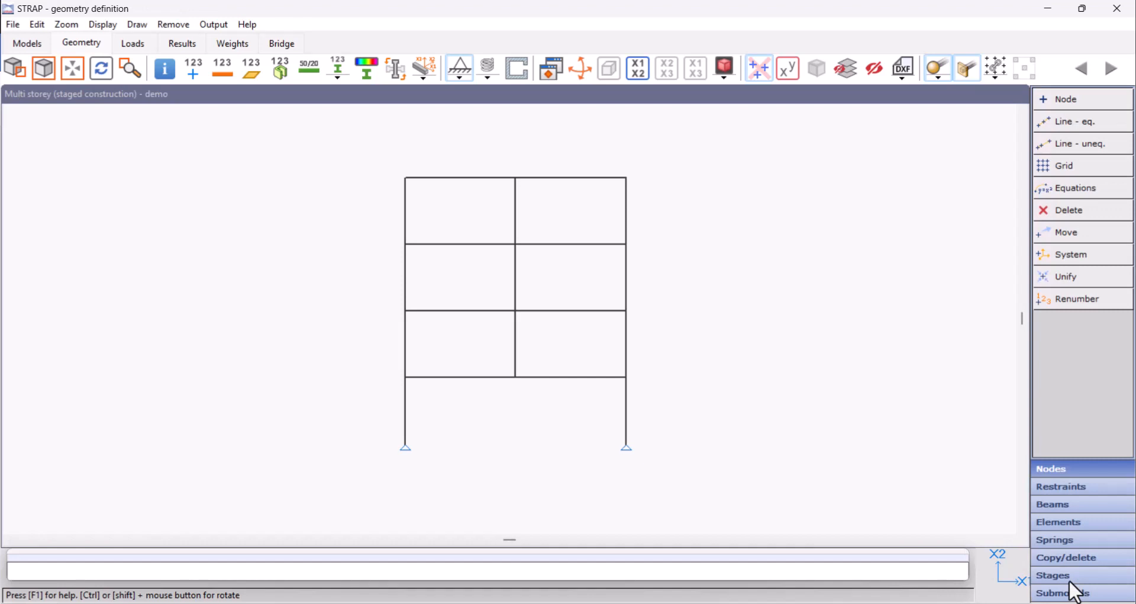
click(1049, 574)
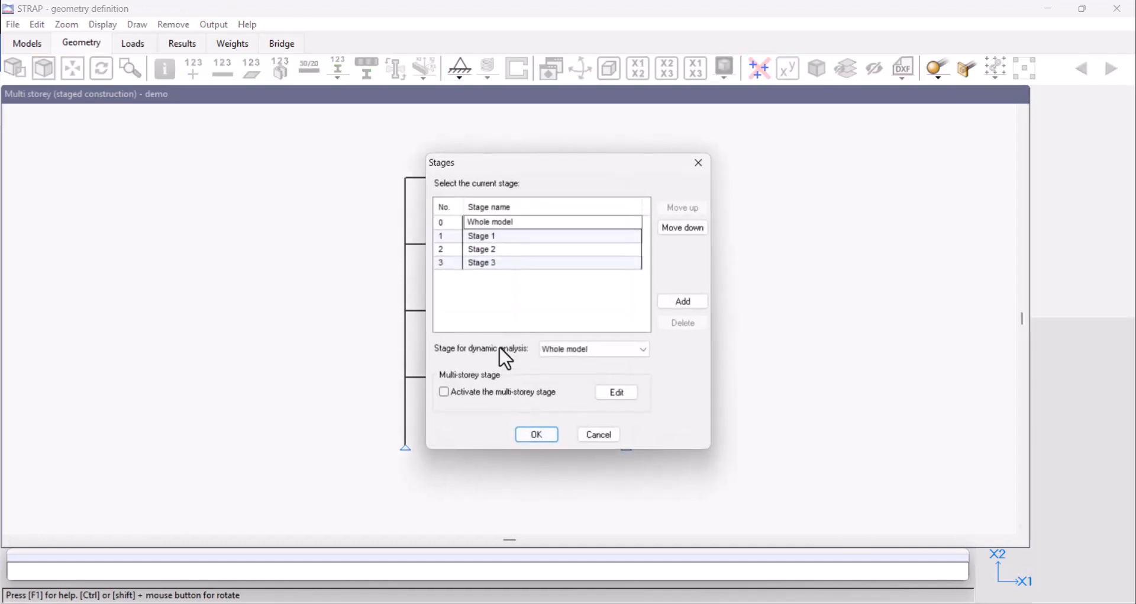
double_click(523, 238)
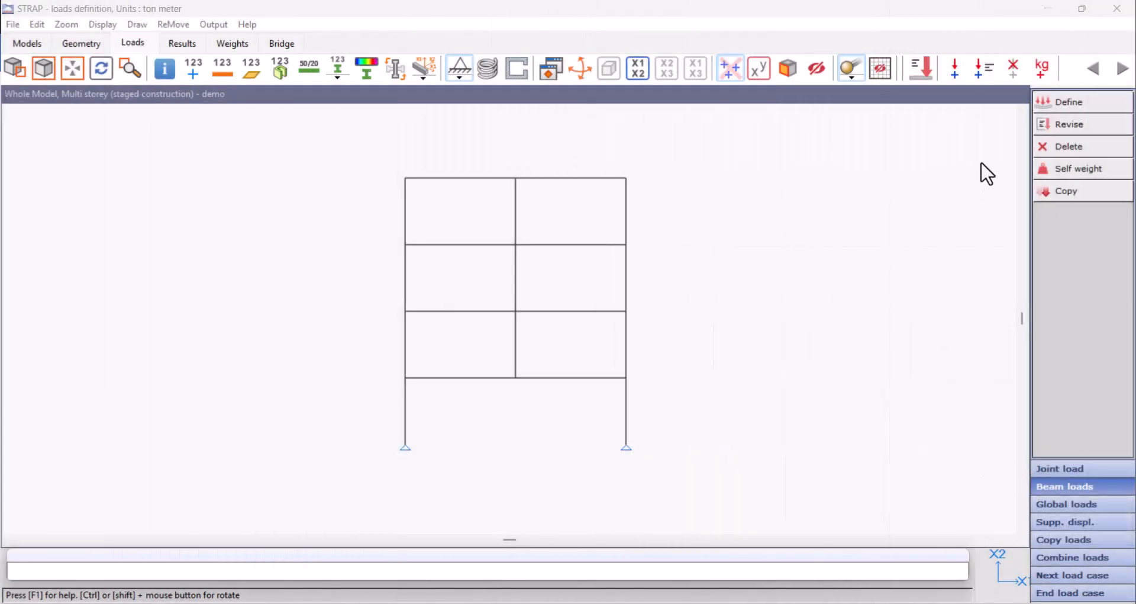
- Apply a uniform global FX2 load of -1 ton/m to all horizontal beams of the whole model, filtering the selection by a parallel beam
click(1048, 104)
click(523, 244)
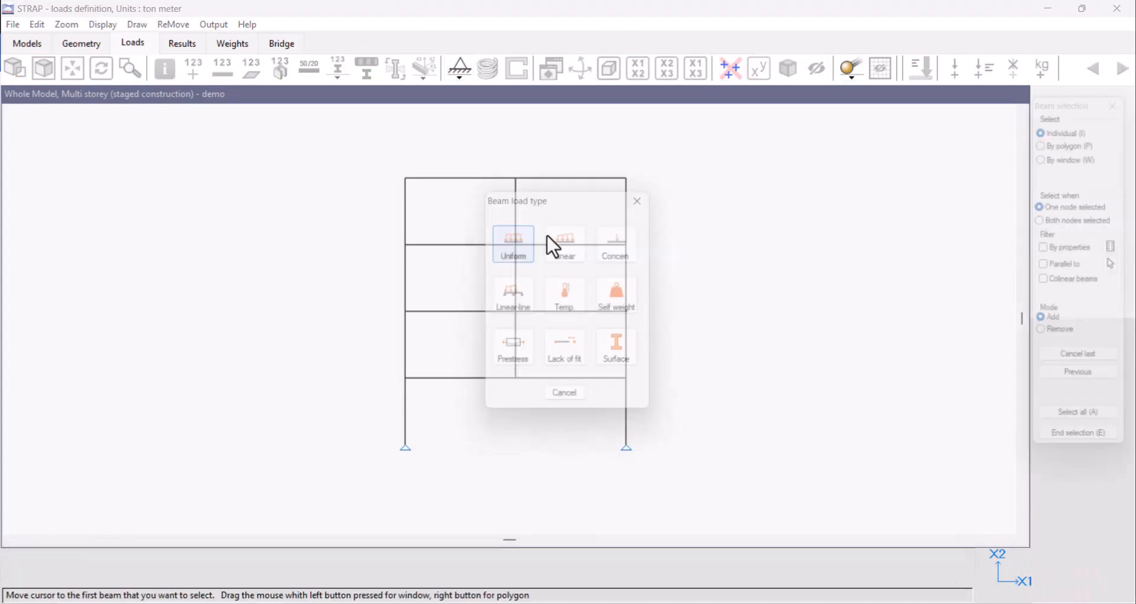
click(1045, 269)
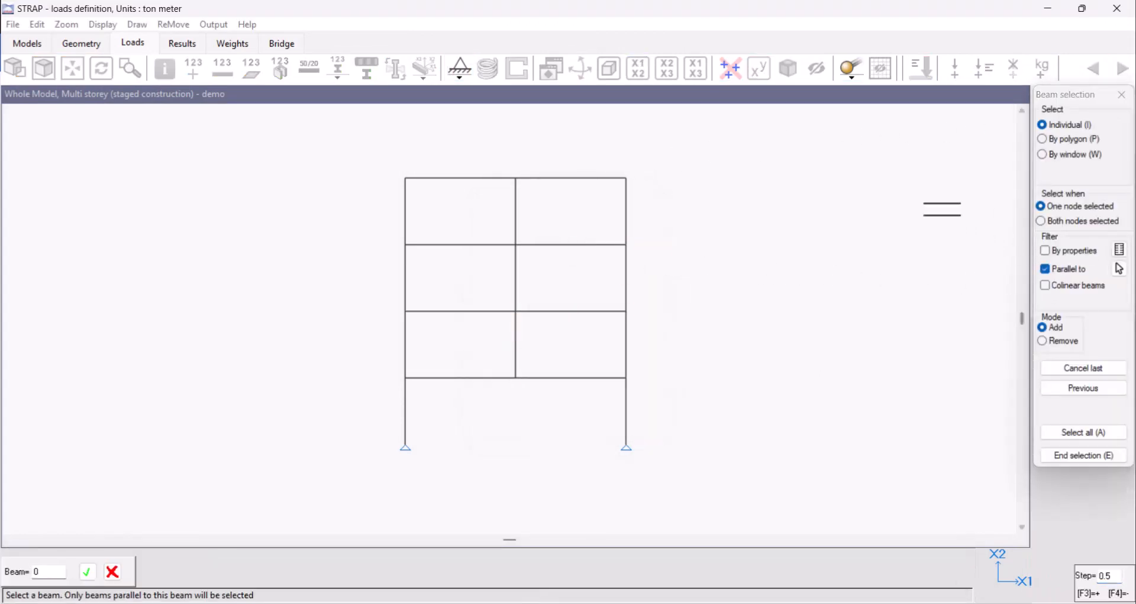
click(591, 176)
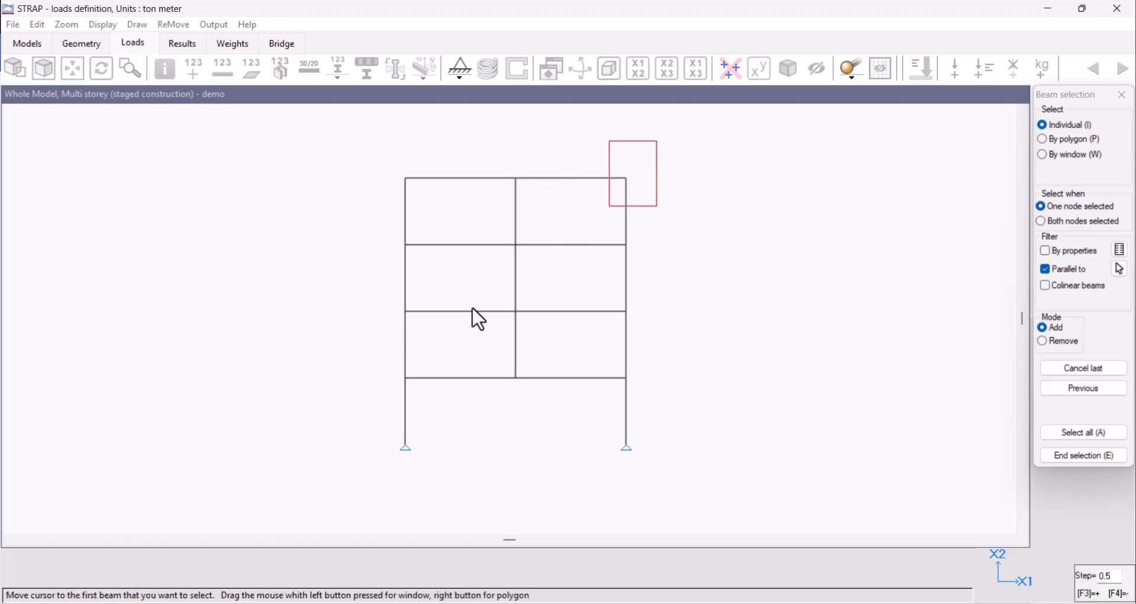
drag(478, 319, 384, 402)
key(e)
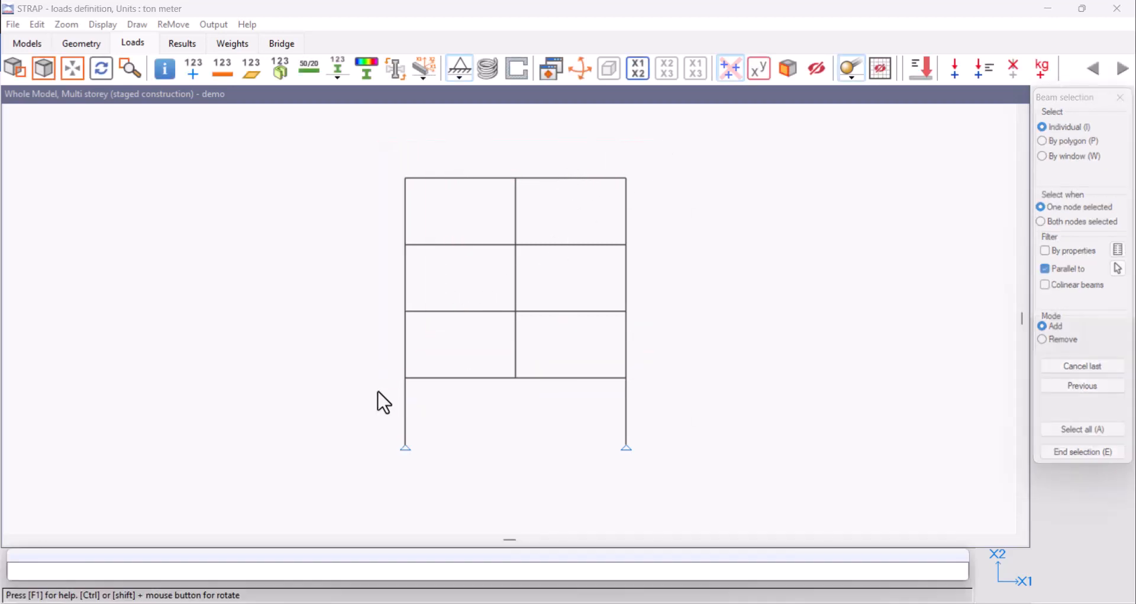
click(495, 332)
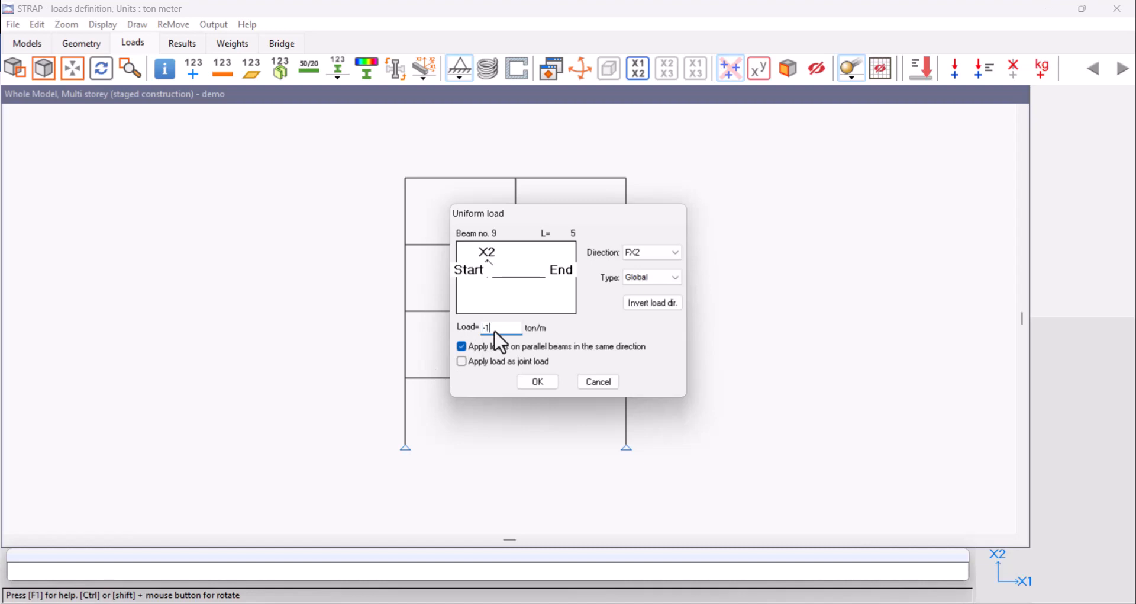
click(536, 382)
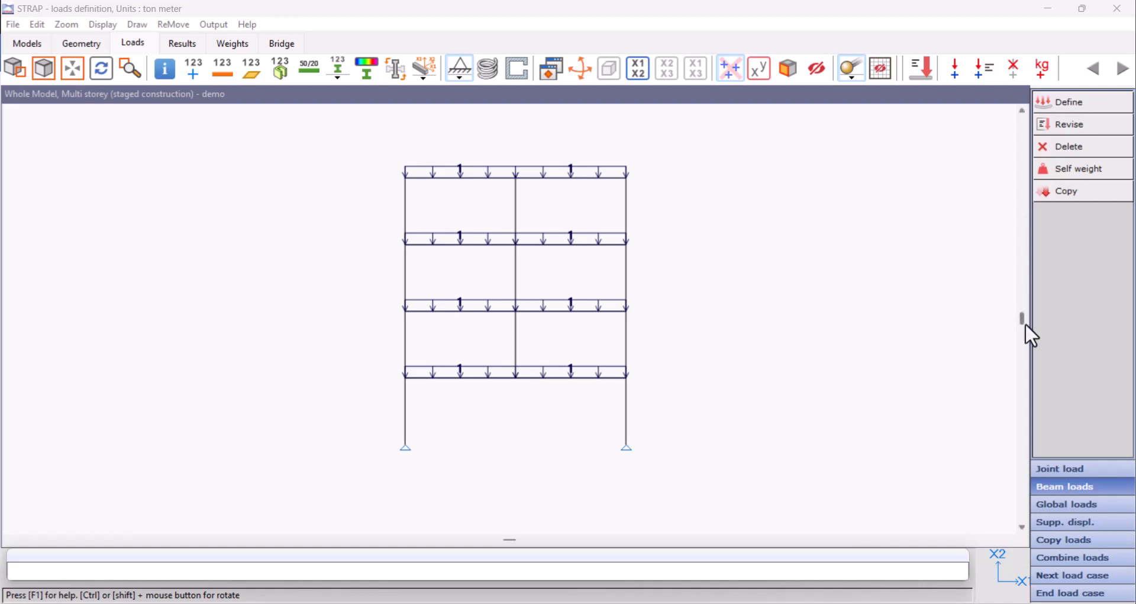
- End the whole-model load case and create a new load case titled Stage 1, assigned to construction stage Stage 1
click(1068, 593)
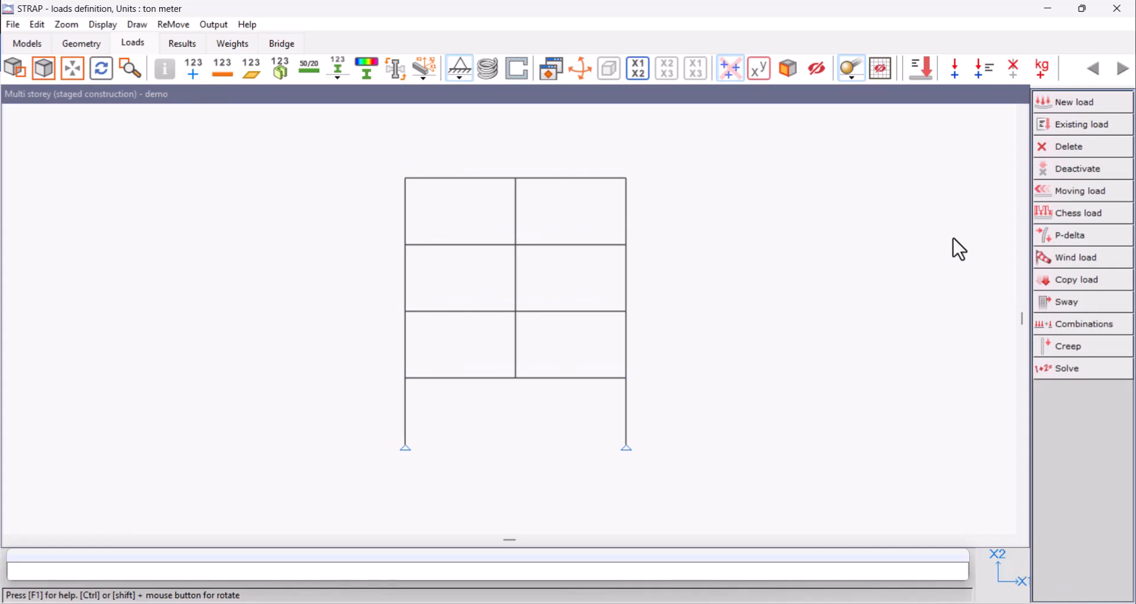
click(1049, 107)
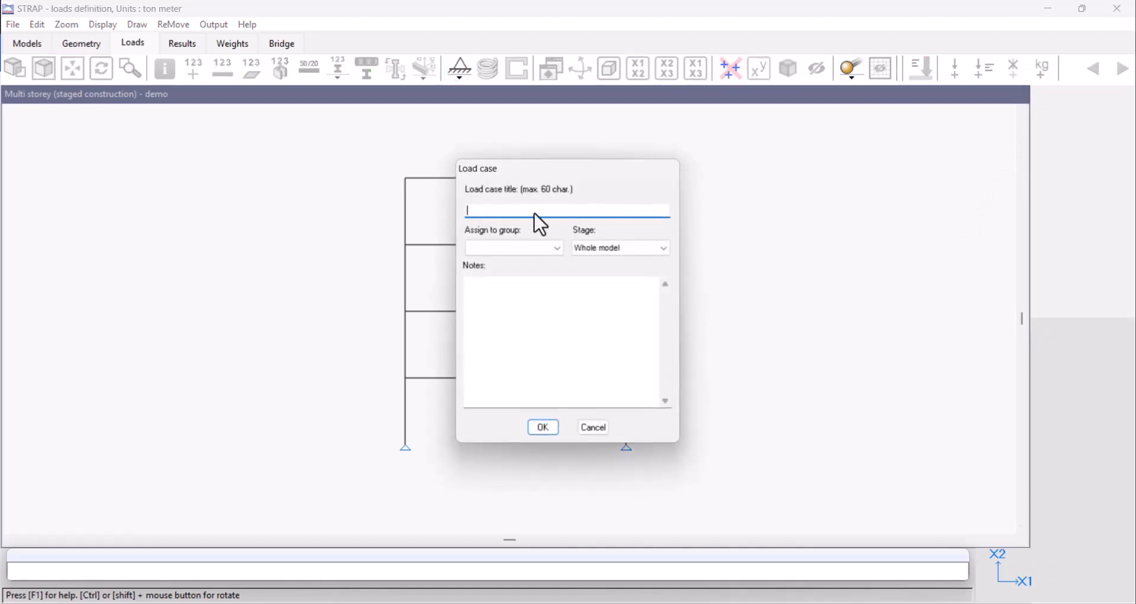
text(Stage 1)
click(664, 254)
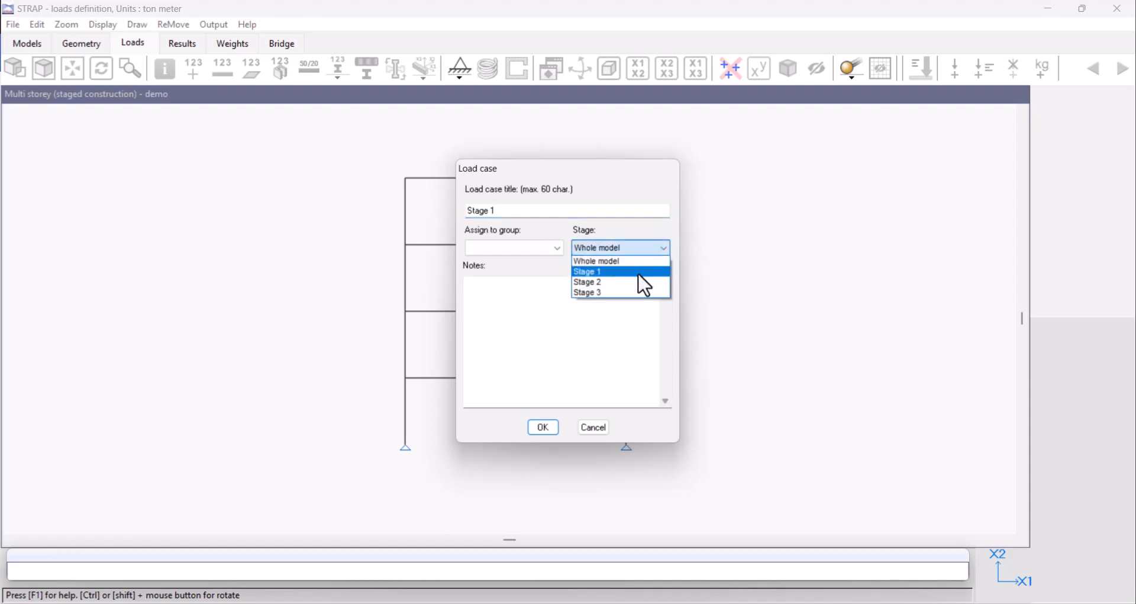
click(639, 273)
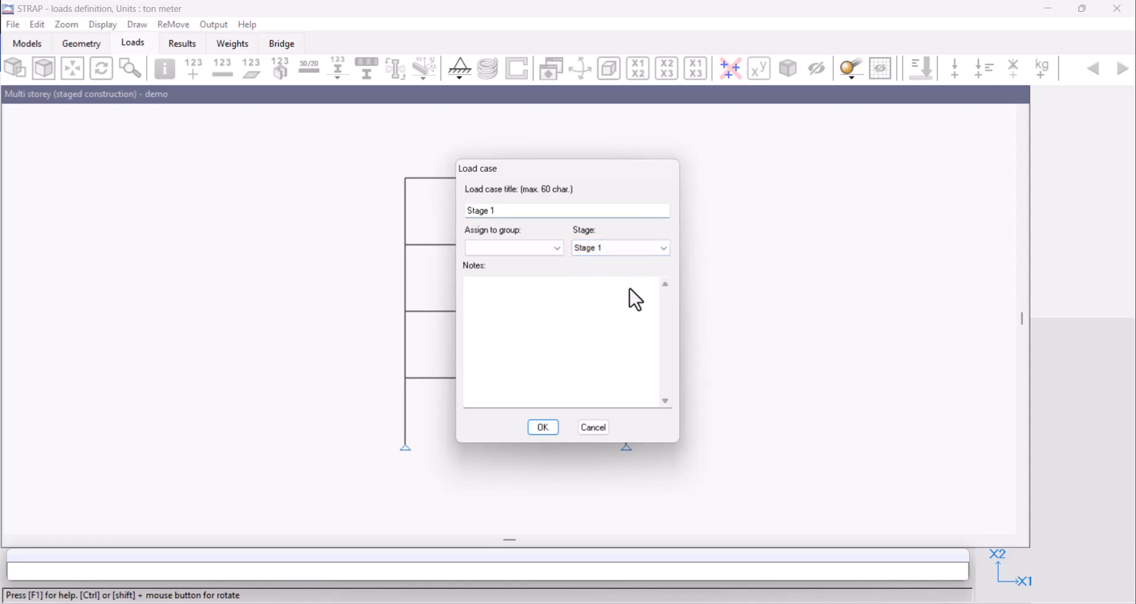
click(544, 428)
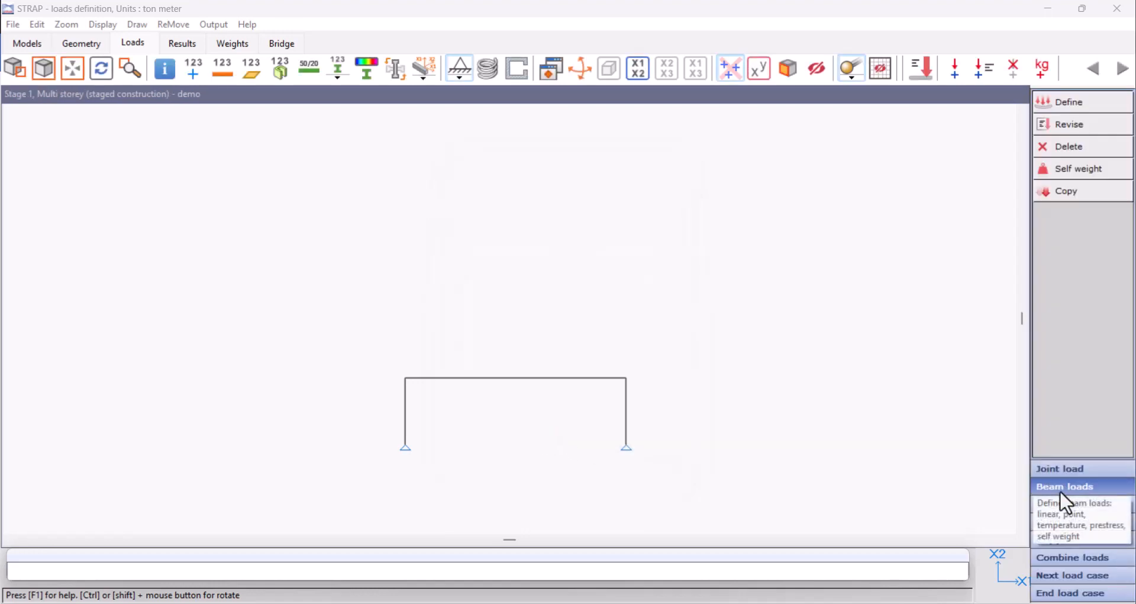
- Apply a uniform global FX2 load of -1 ton/m to the Stage 1 horizontal beams, selecting by both nodes, and end the load case
click(1076, 108)
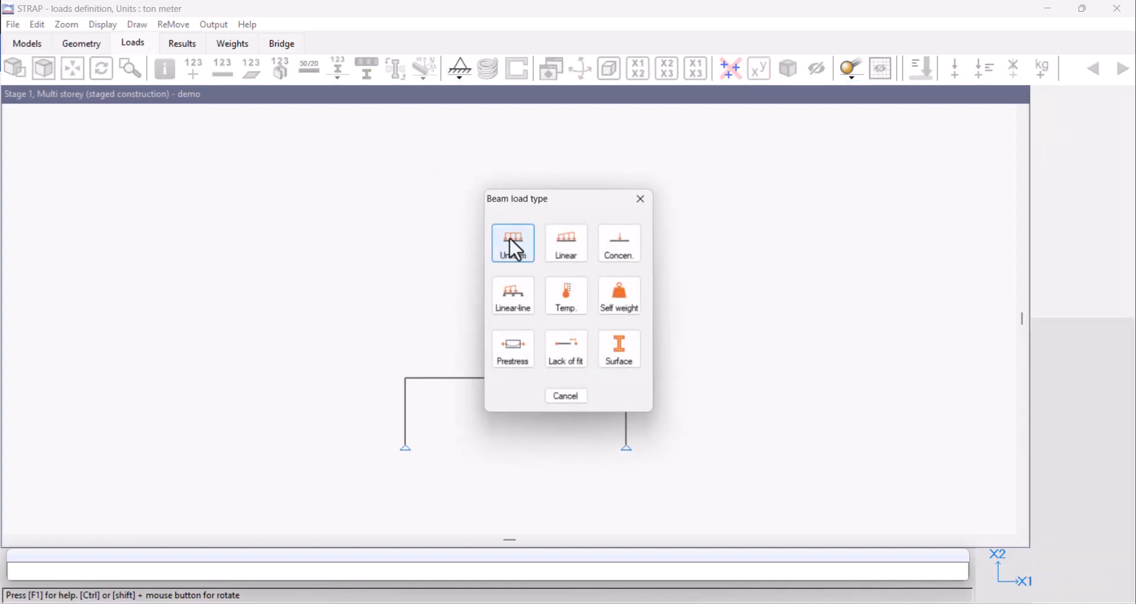
click(513, 245)
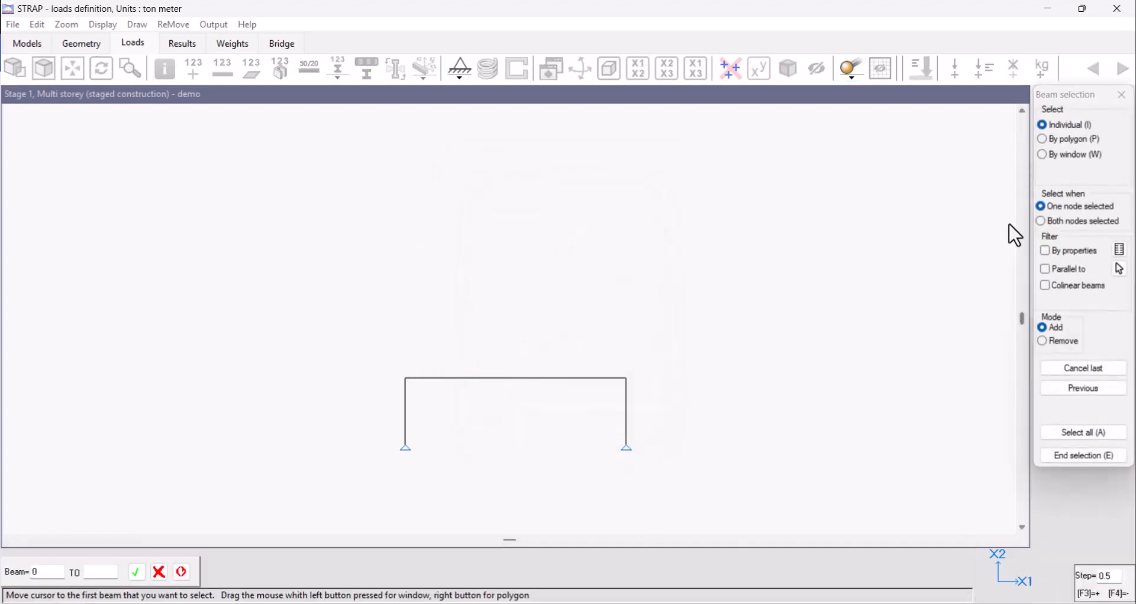
click(1040, 221)
drag(869, 261, 388, 408)
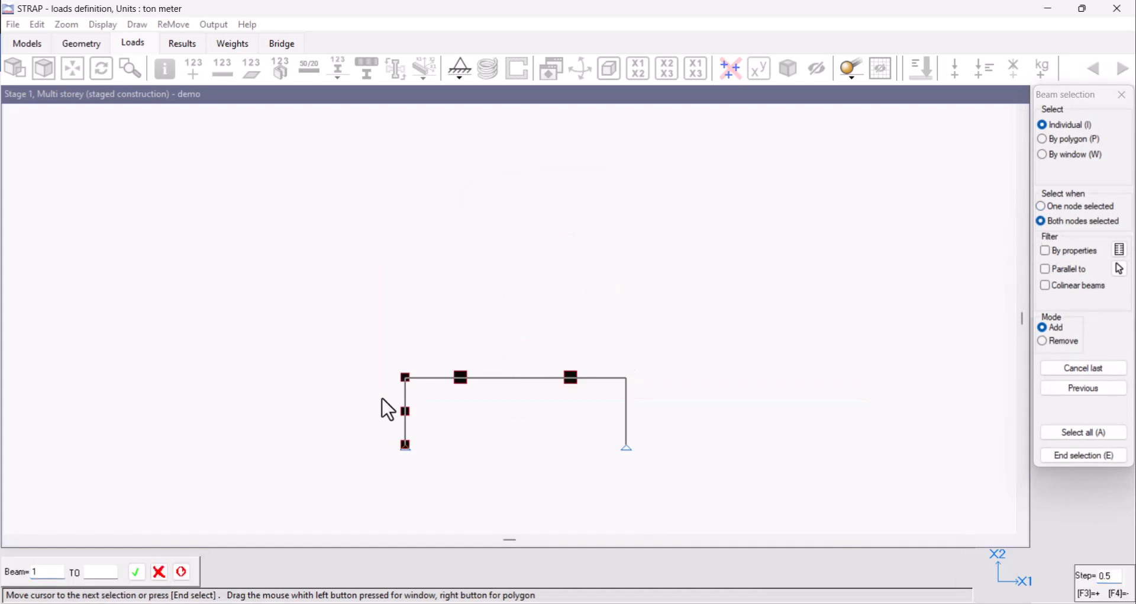
text(e)
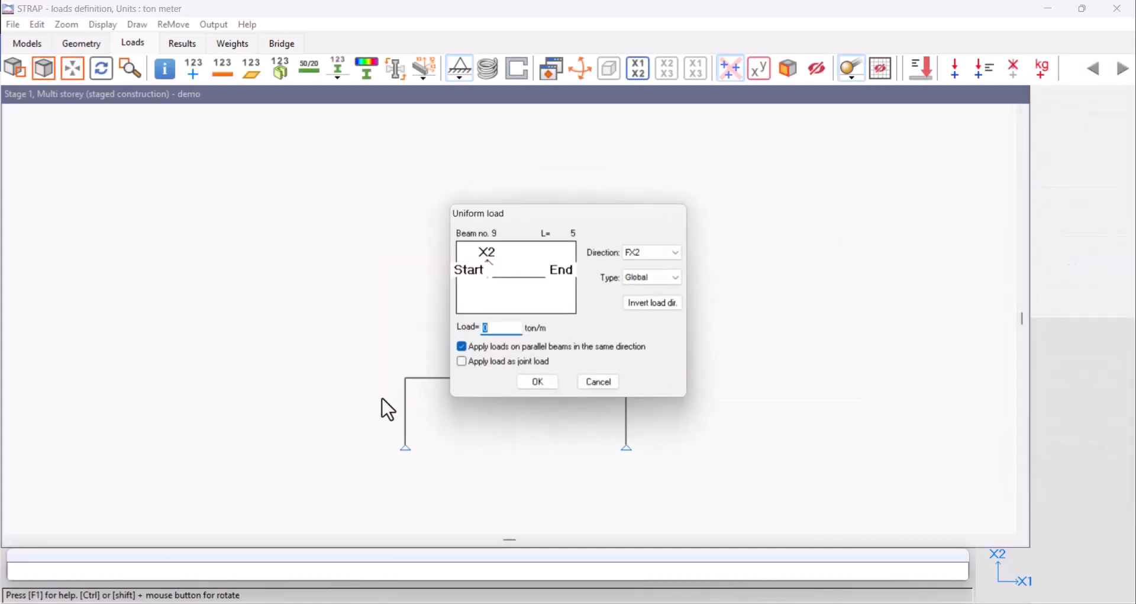
text(-1)
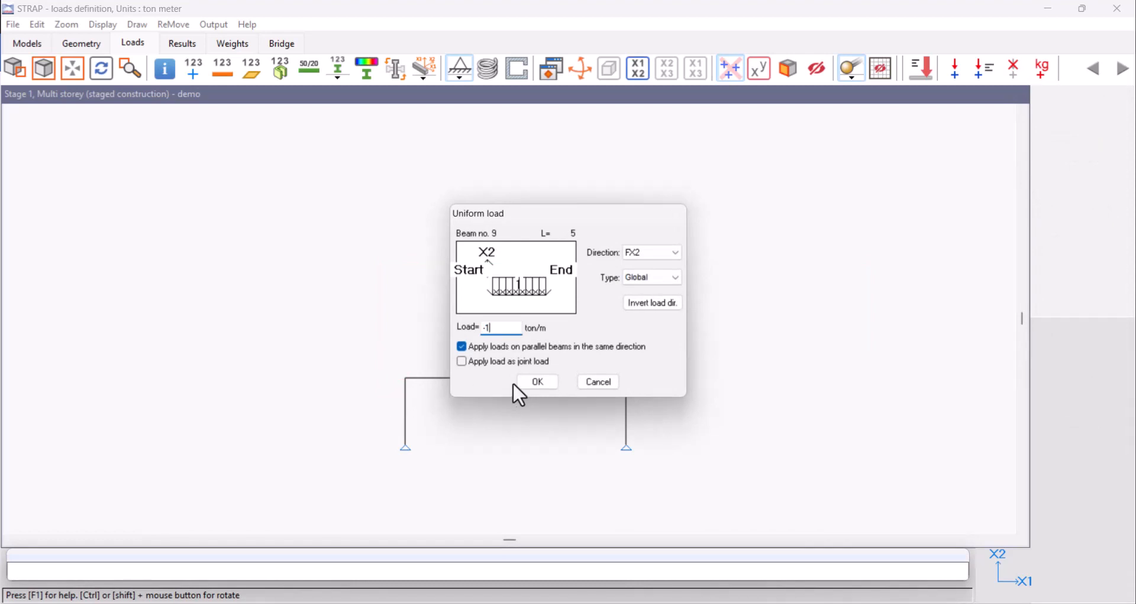
click(532, 382)
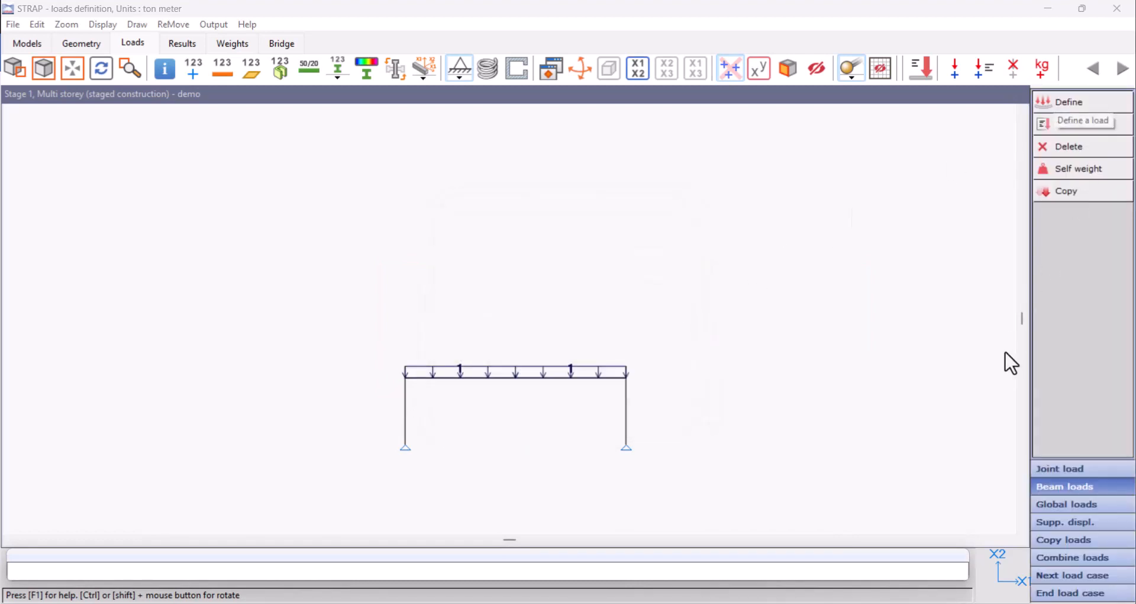
click(1056, 593)
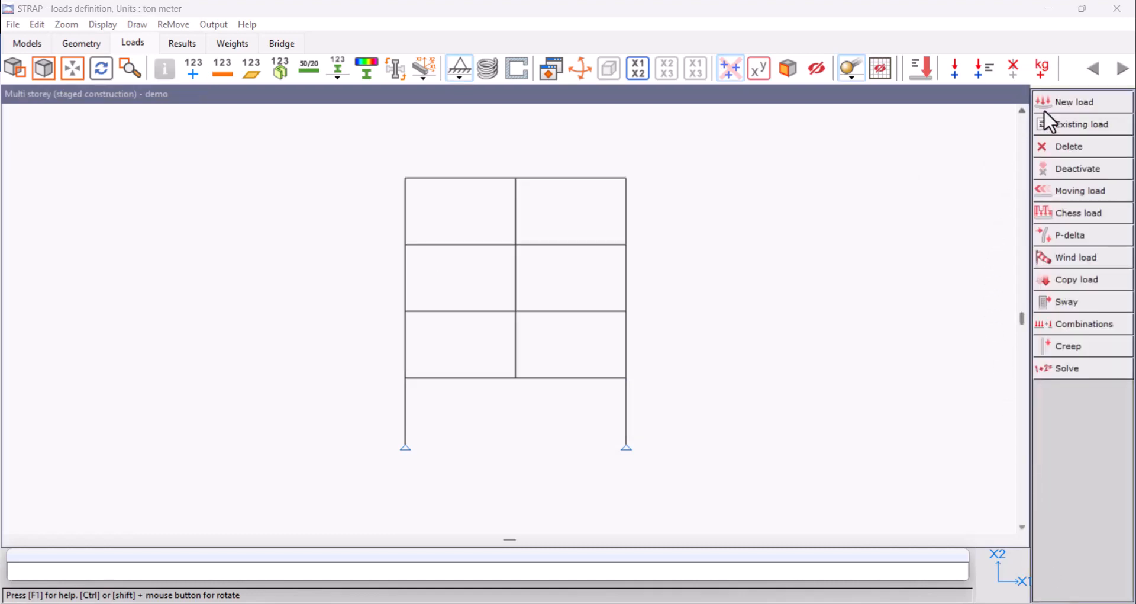
- Create a new load case titled Stage 2 and assign it to construction stage Stage 2
click(1065, 105)
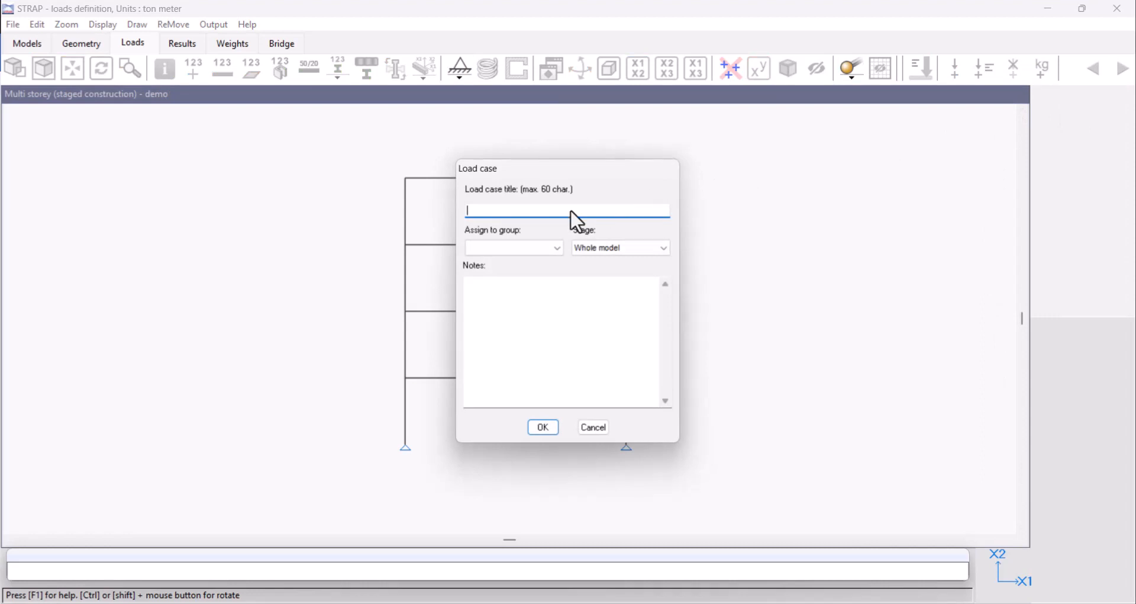
text(Stage 2)
click(661, 249)
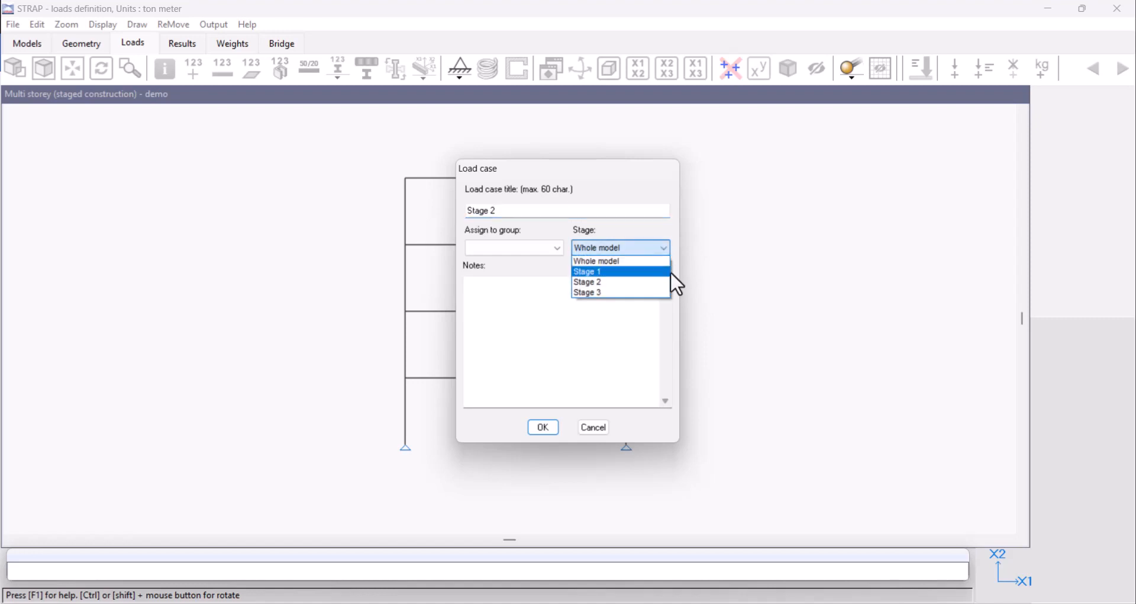
click(615, 281)
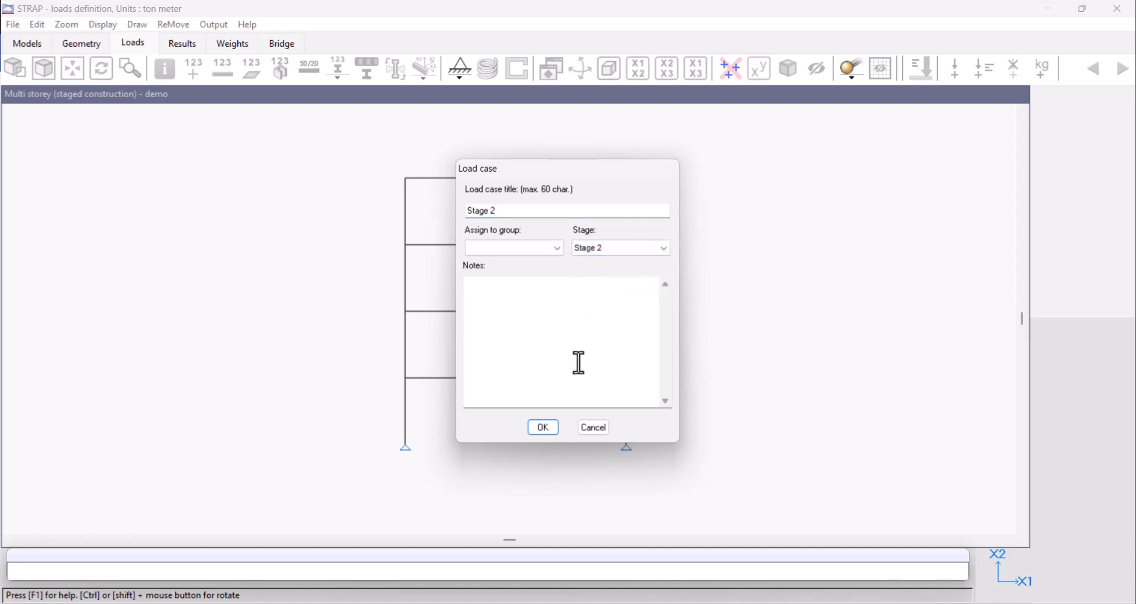
click(543, 427)
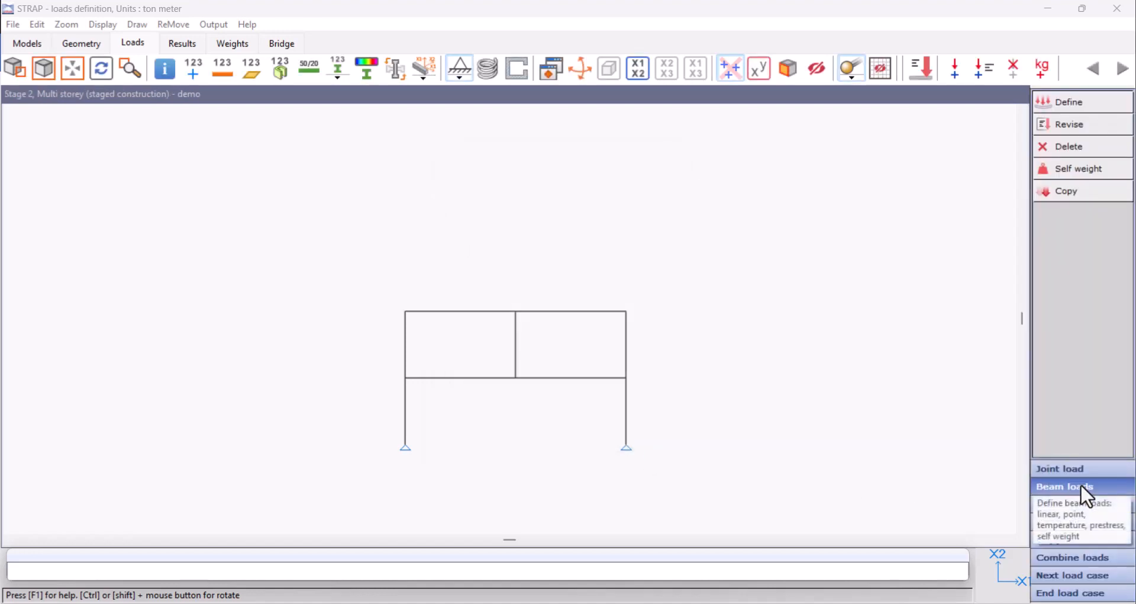
- Apply a uniform global FX2 load of -1 ton/m to the uppermost beams of Stage 2 and end the load case
click(1058, 102)
click(525, 238)
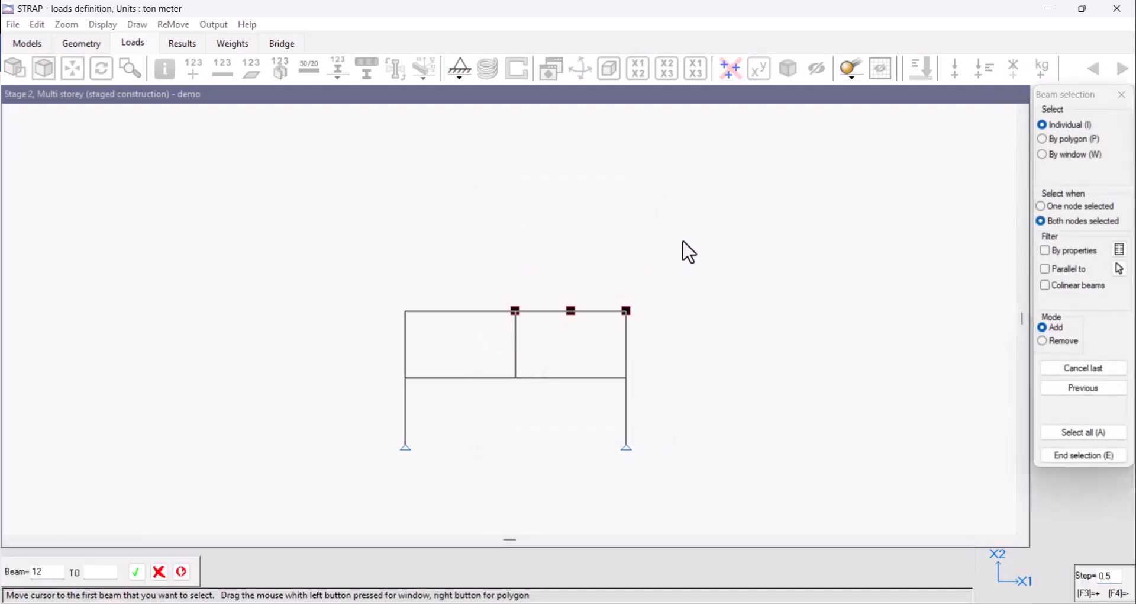
drag(702, 246, 375, 345)
text(e)
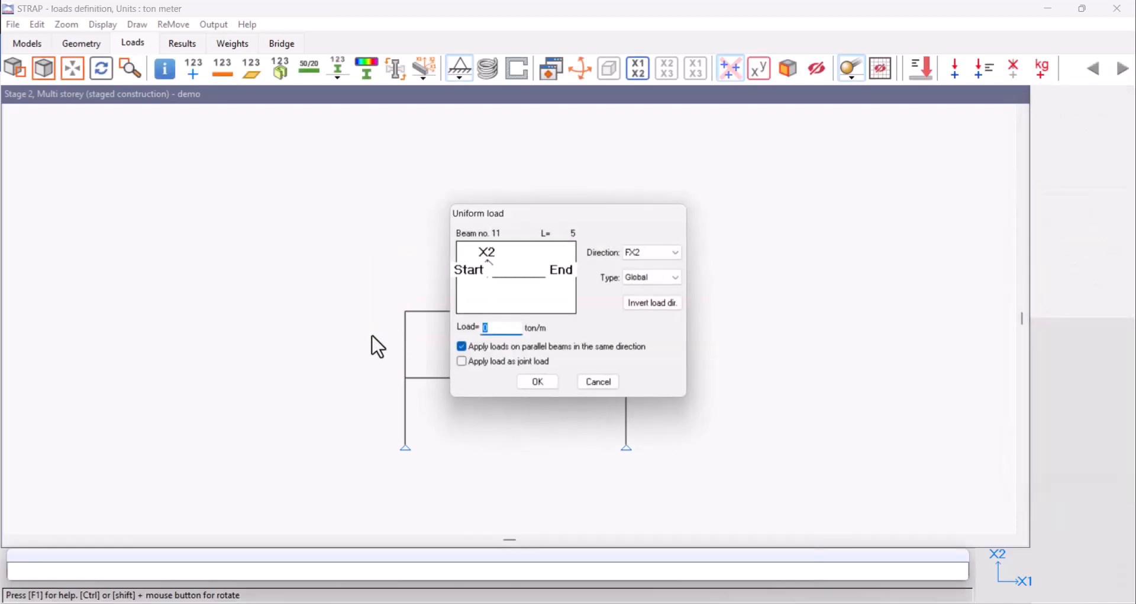
text(-1)
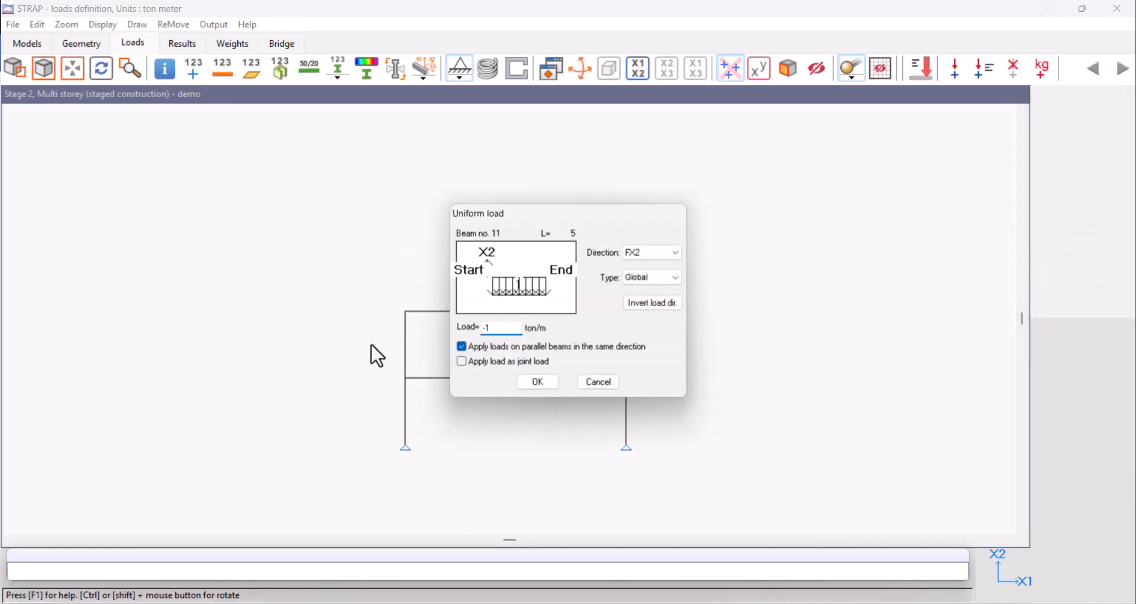
click(537, 382)
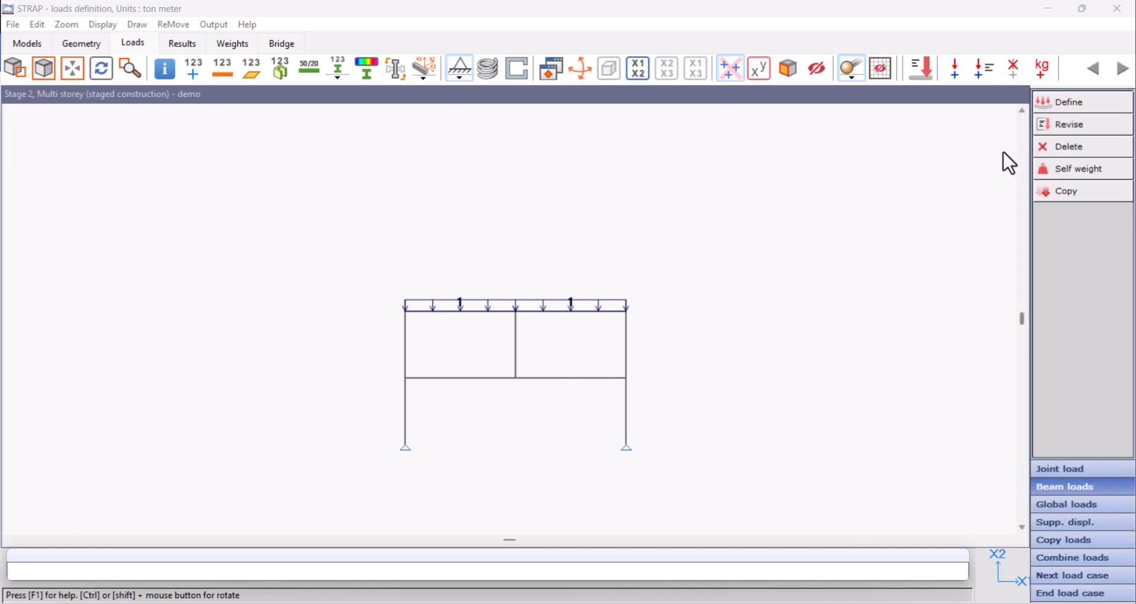
click(1052, 593)
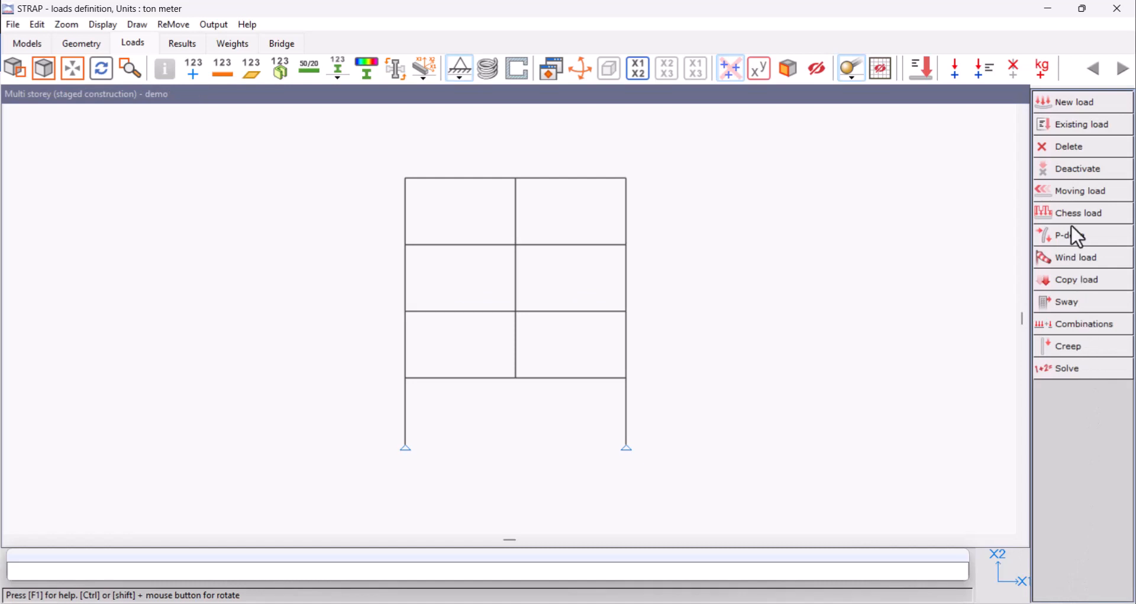
- Create a new load case titled Stage 3 and assign it to construction stage Stage 3
click(1074, 107)
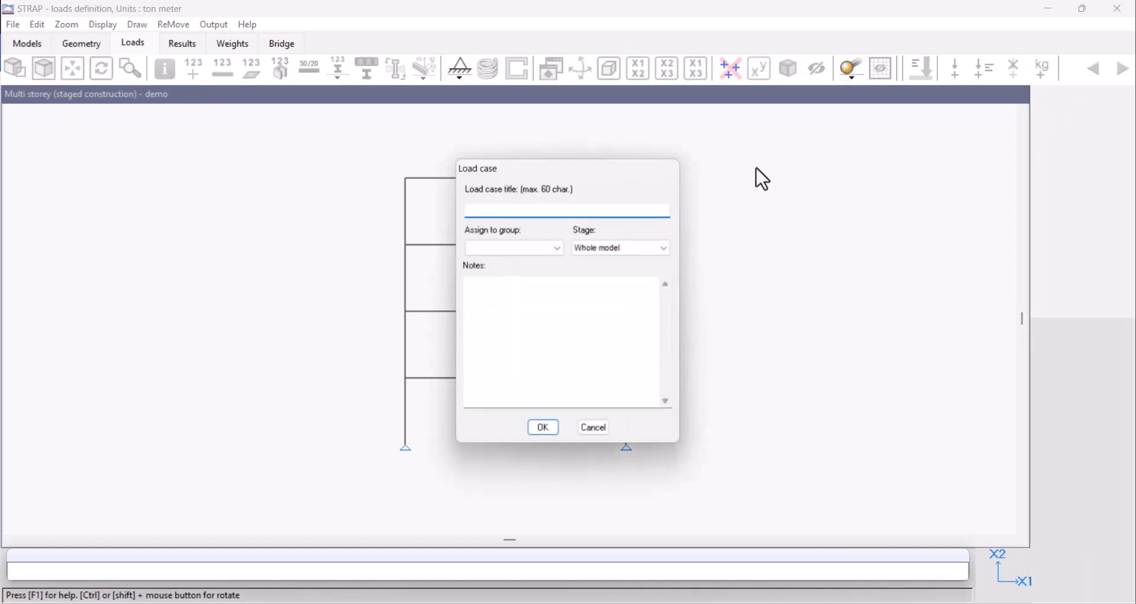
text(Stage 3)
click(616, 247)
click(622, 292)
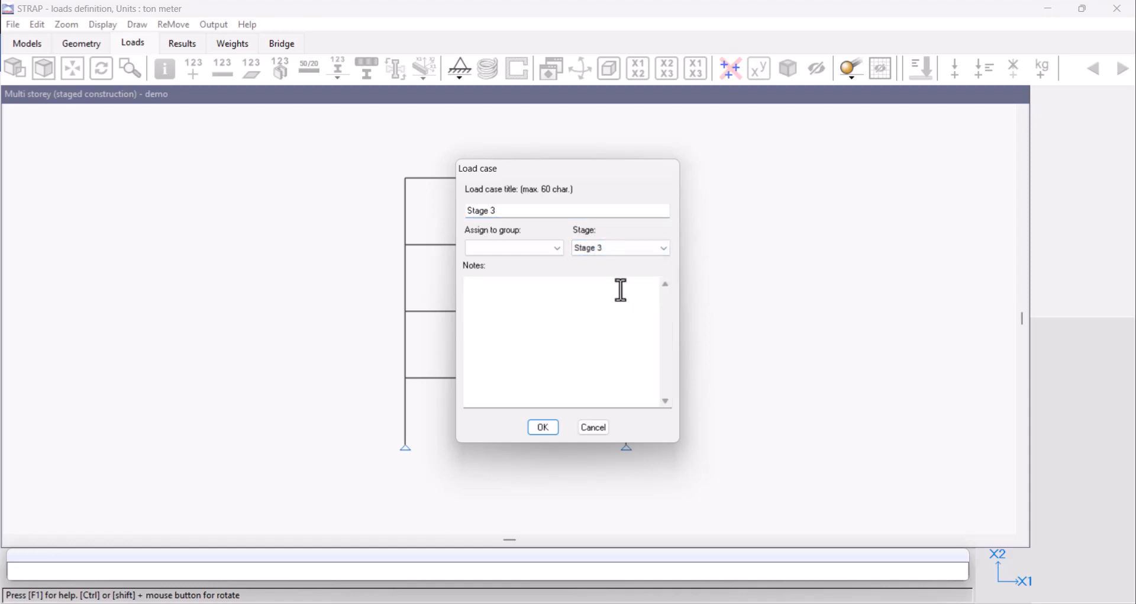
click(543, 427)
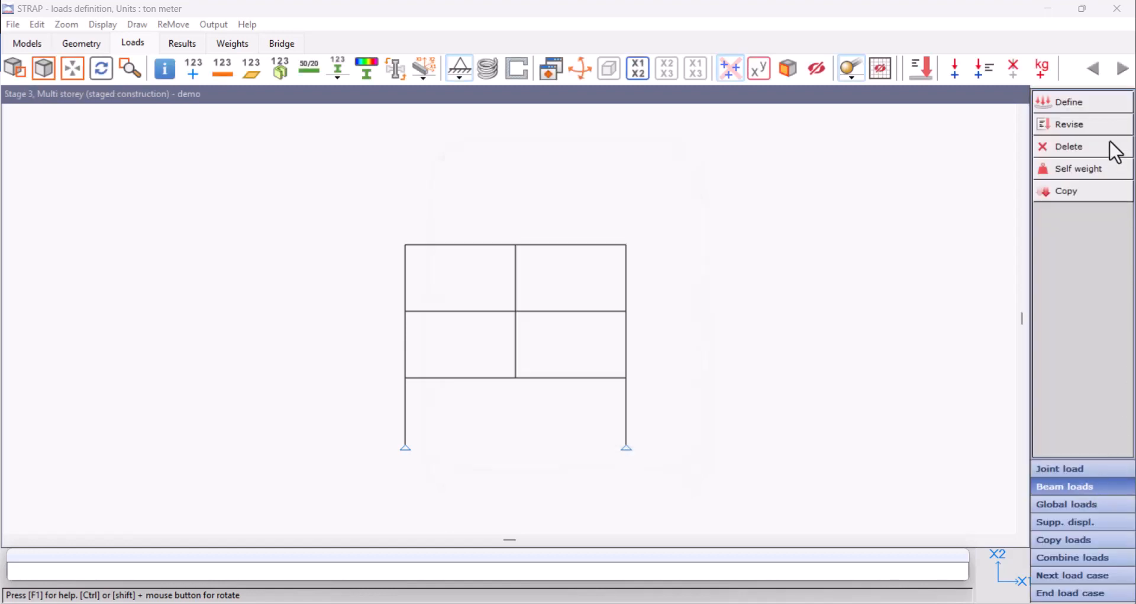
- Apply a uniform global FX2 load of -1 ton/m to the uppermost beams of Stage 3 and end the load case
click(1100, 102)
click(523, 263)
click(518, 322)
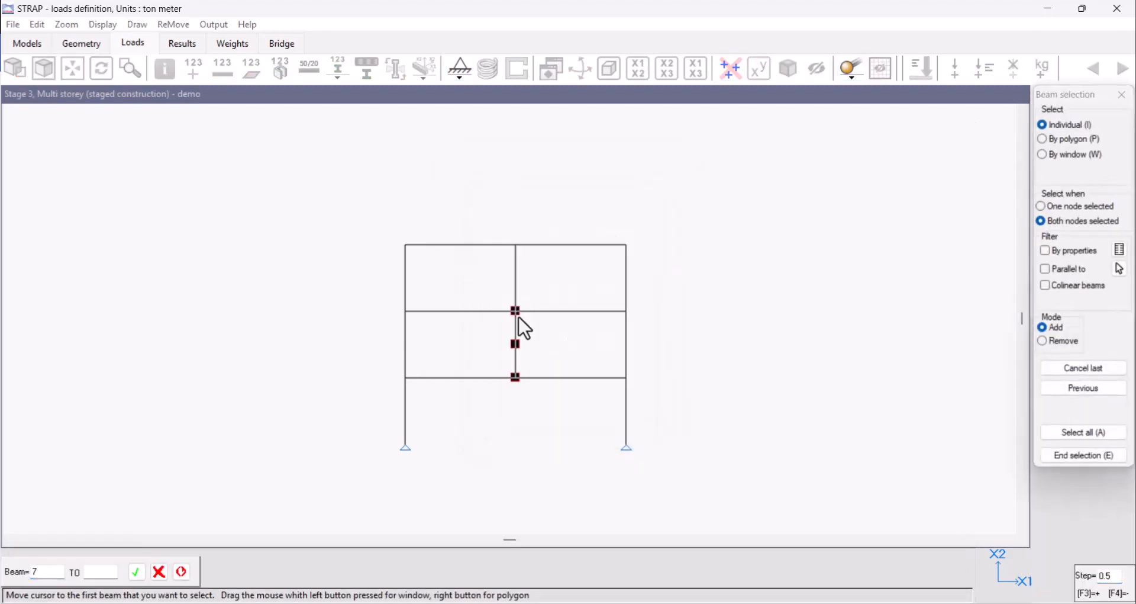
drag(677, 197, 363, 282)
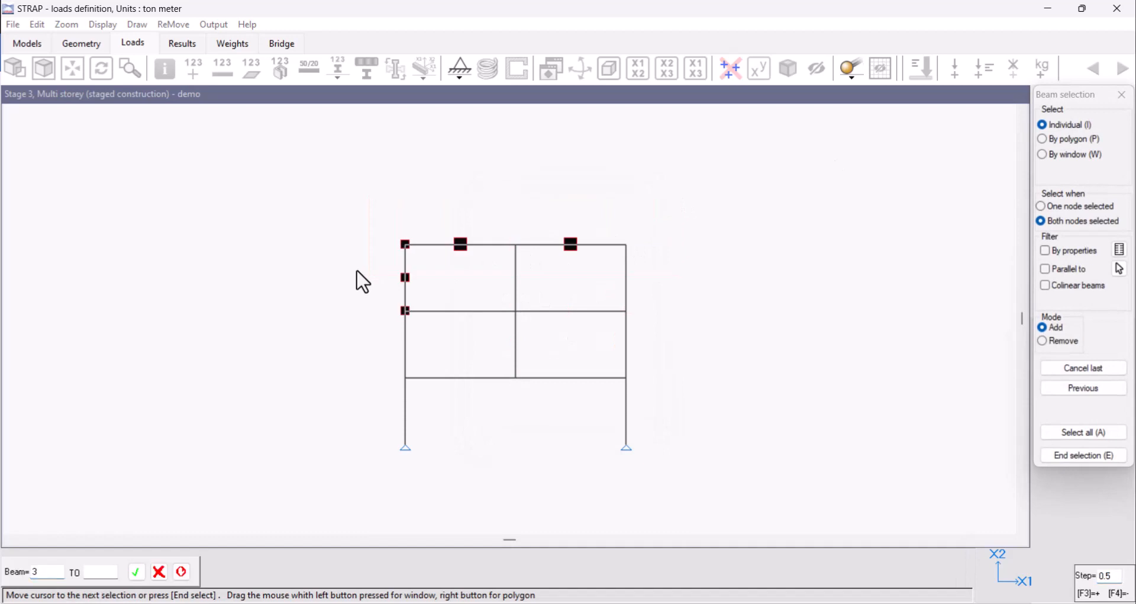
key(e)
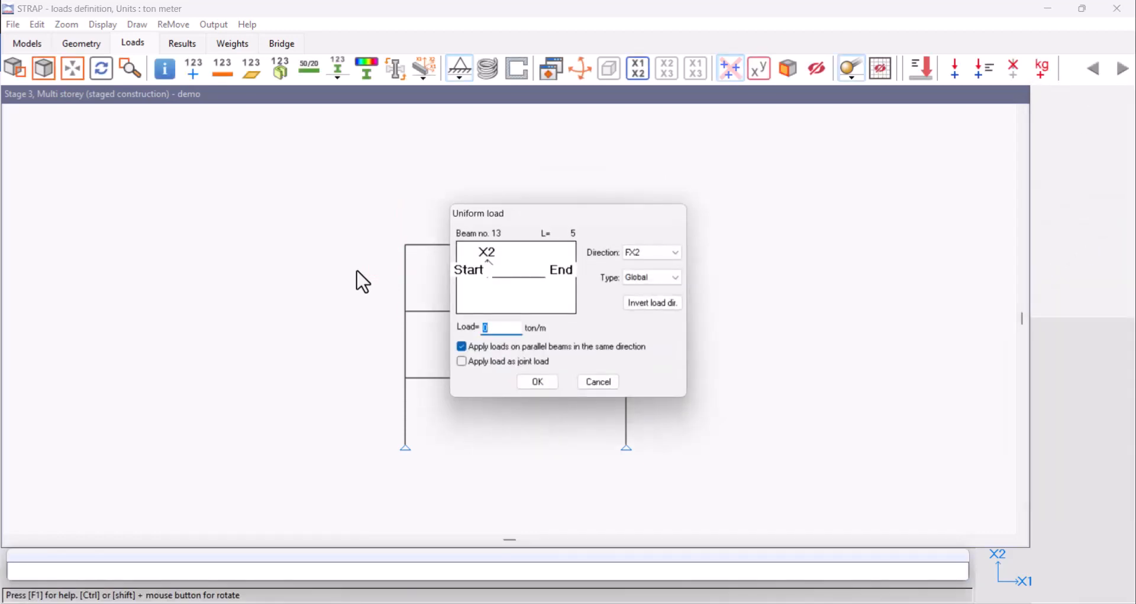
text(-1)
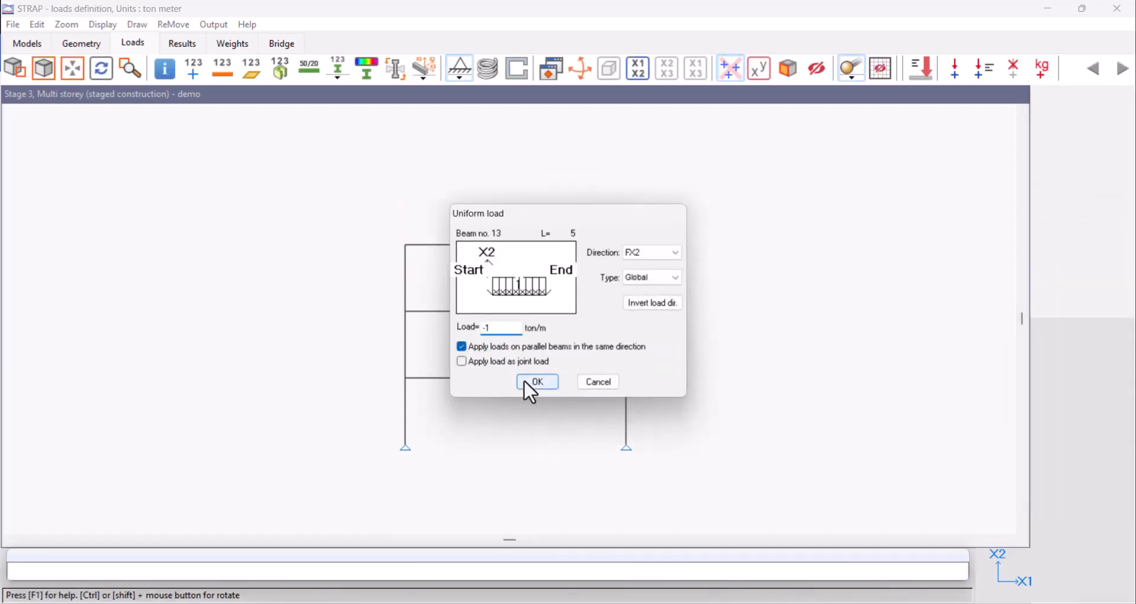
click(525, 382)
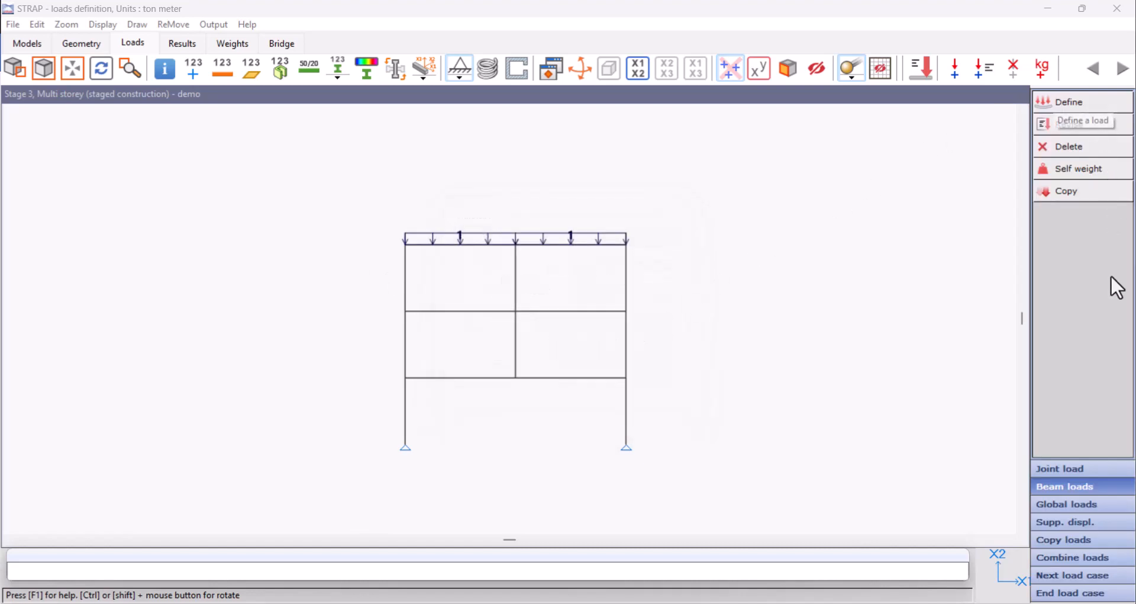
click(1091, 593)
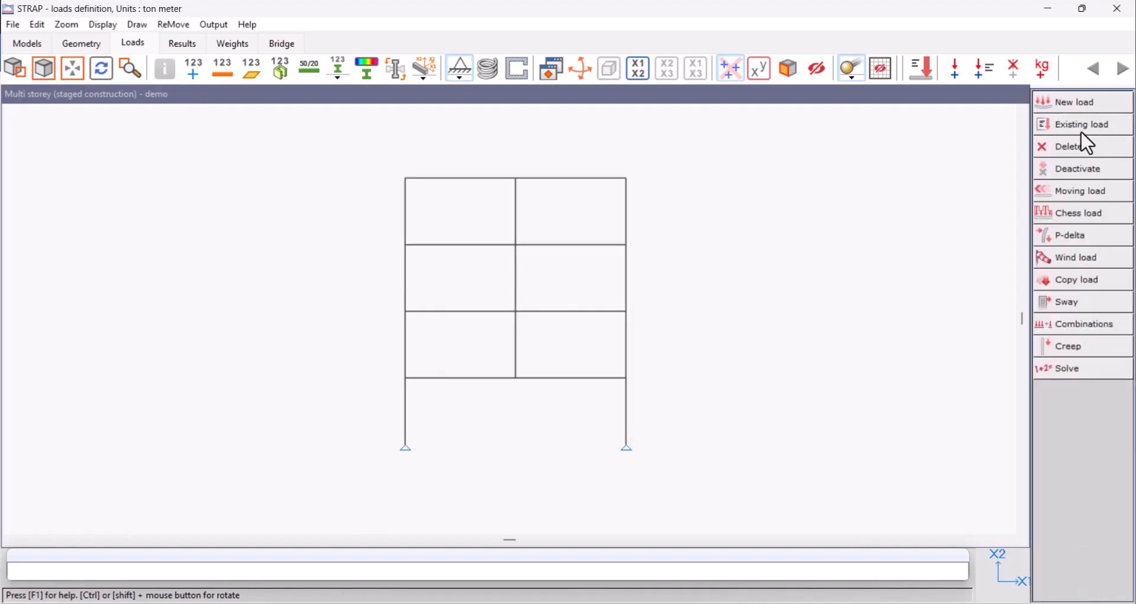
- Create a new load case titled Stage 4 with its stage set to Whole model
click(1081, 99)
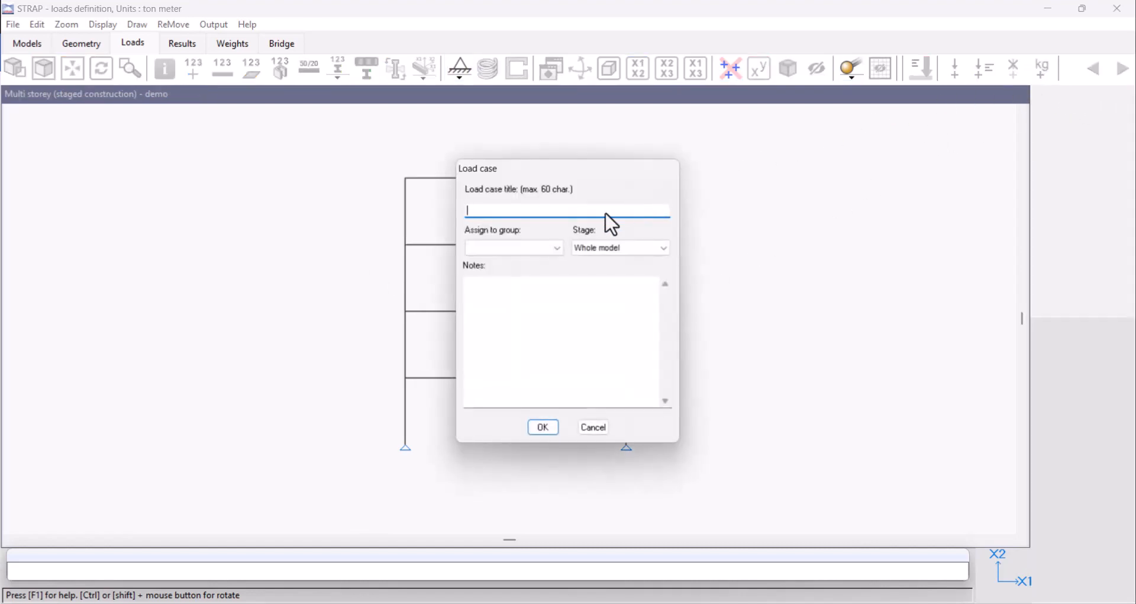
text(Stage 4)
click(643, 249)
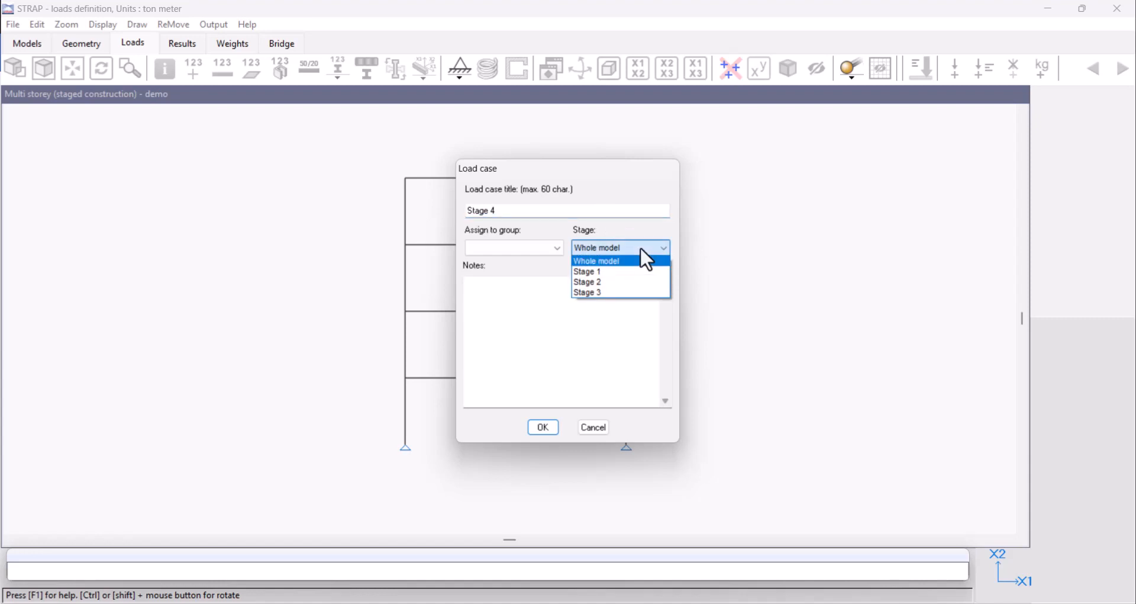
click(634, 261)
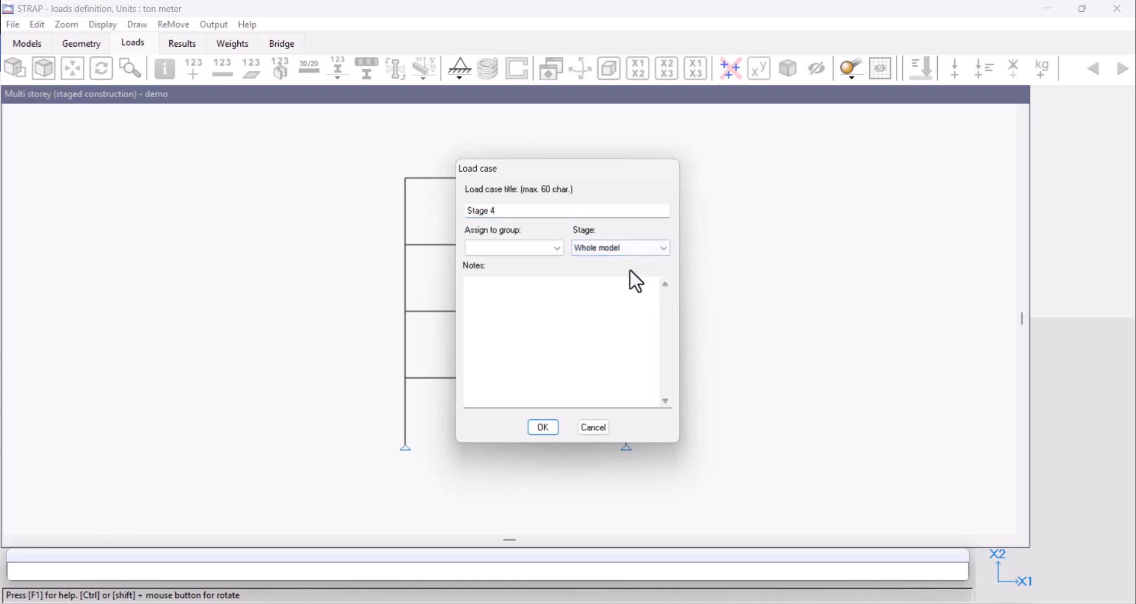
click(553, 427)
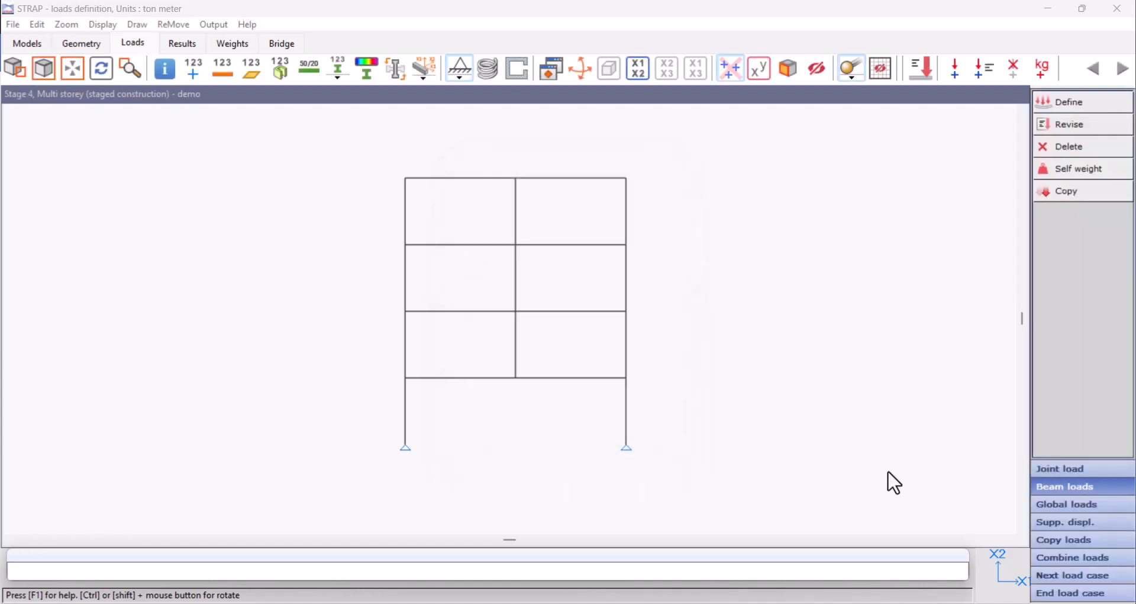
- Apply a uniform global FX2 load of -1 ton/m to the uppermost beams of Stage 4 and end the load case
click(1086, 102)
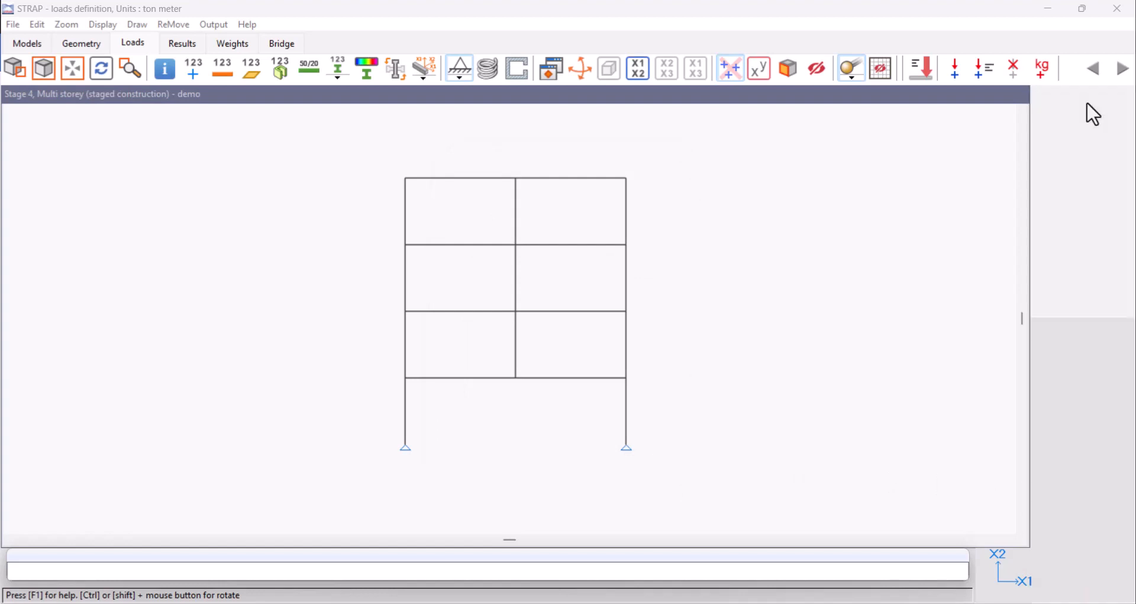
click(522, 258)
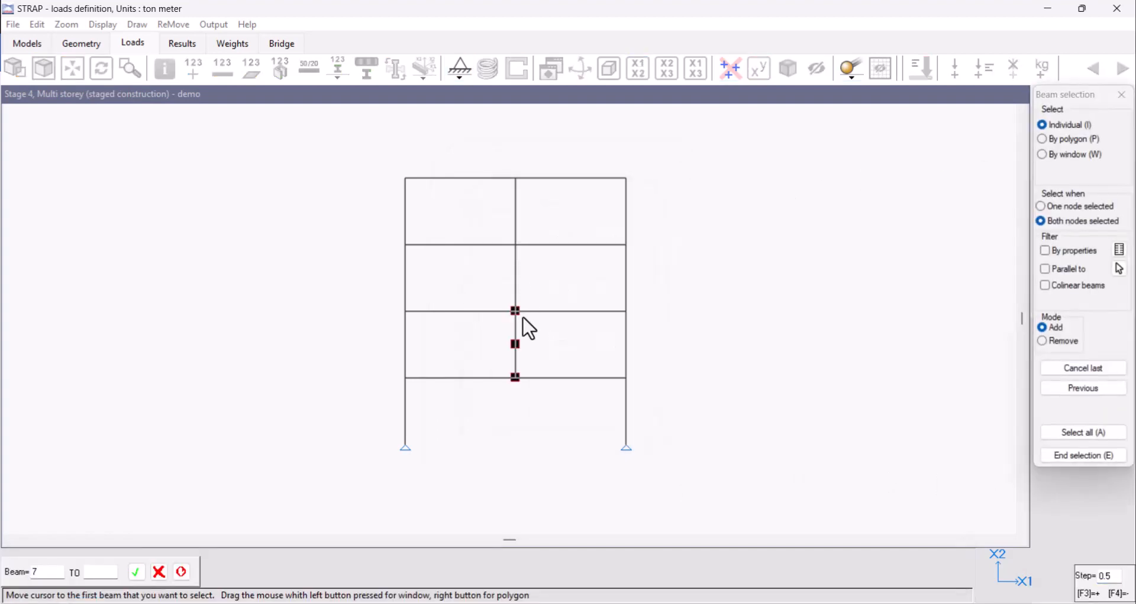
drag(667, 164, 380, 201)
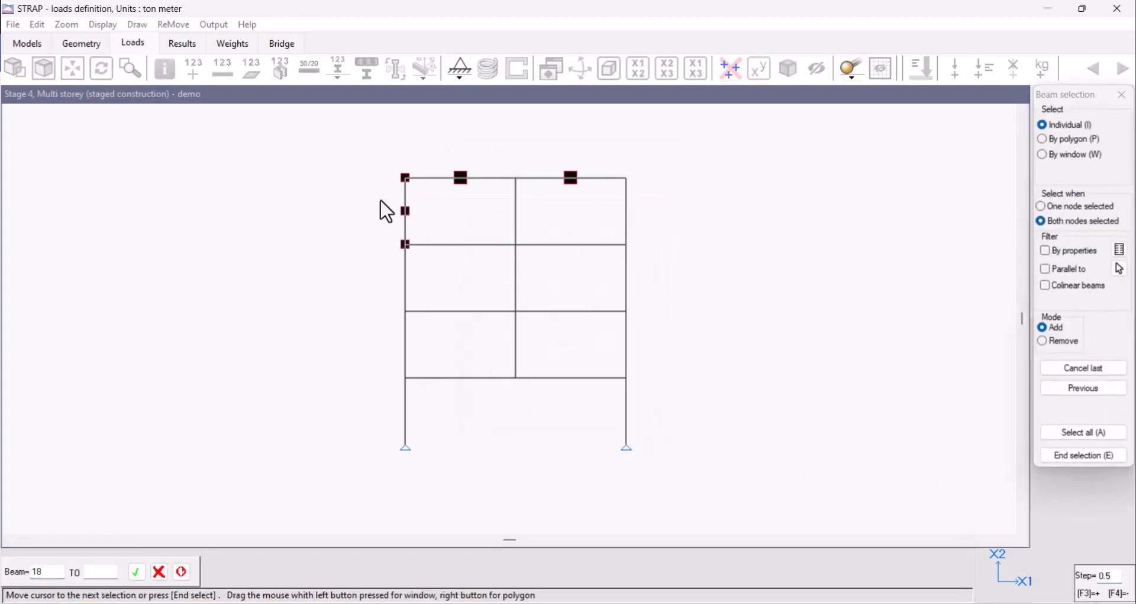
key(e)
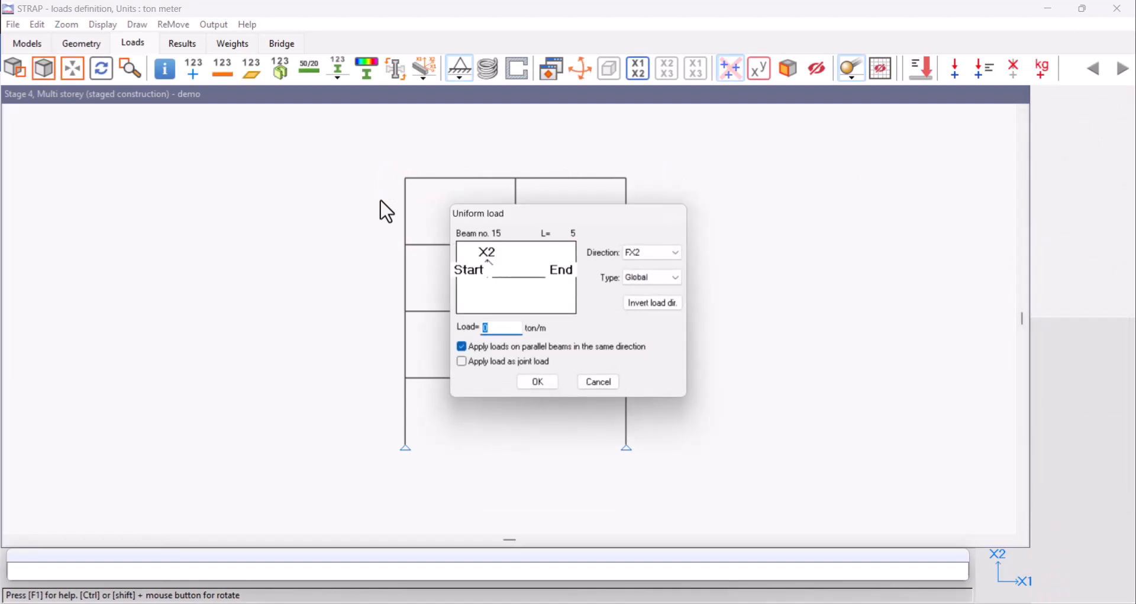
text(-1)
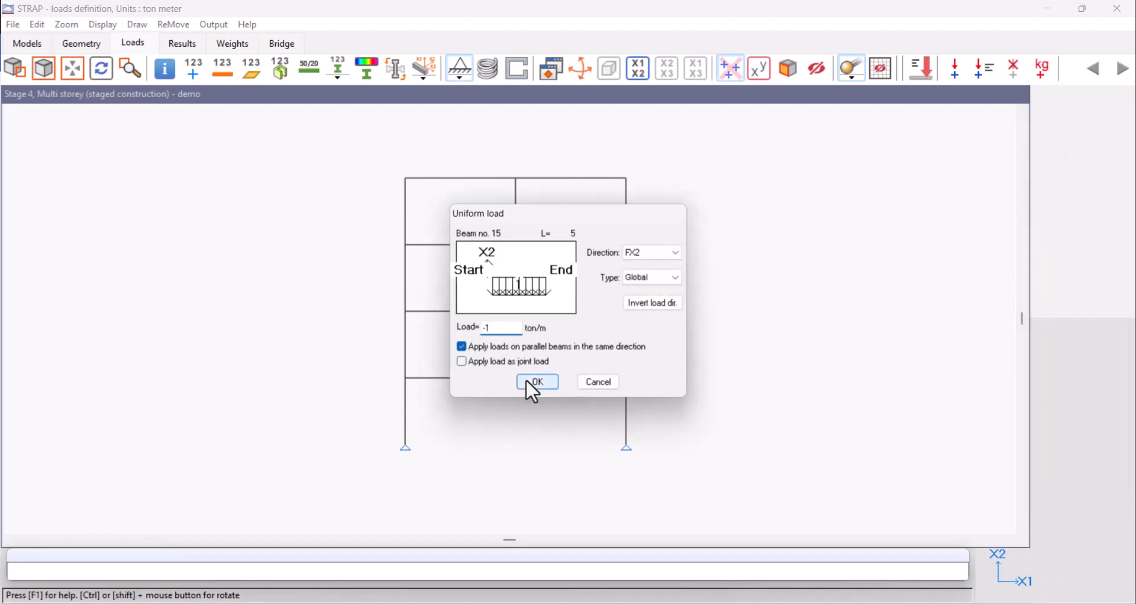
click(526, 379)
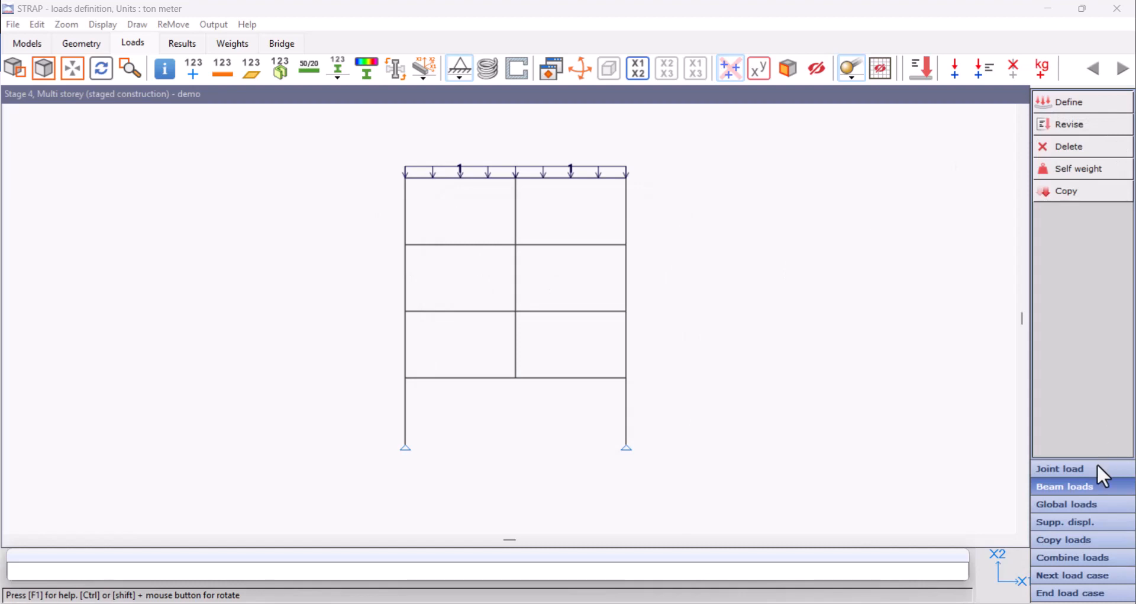
click(1072, 594)
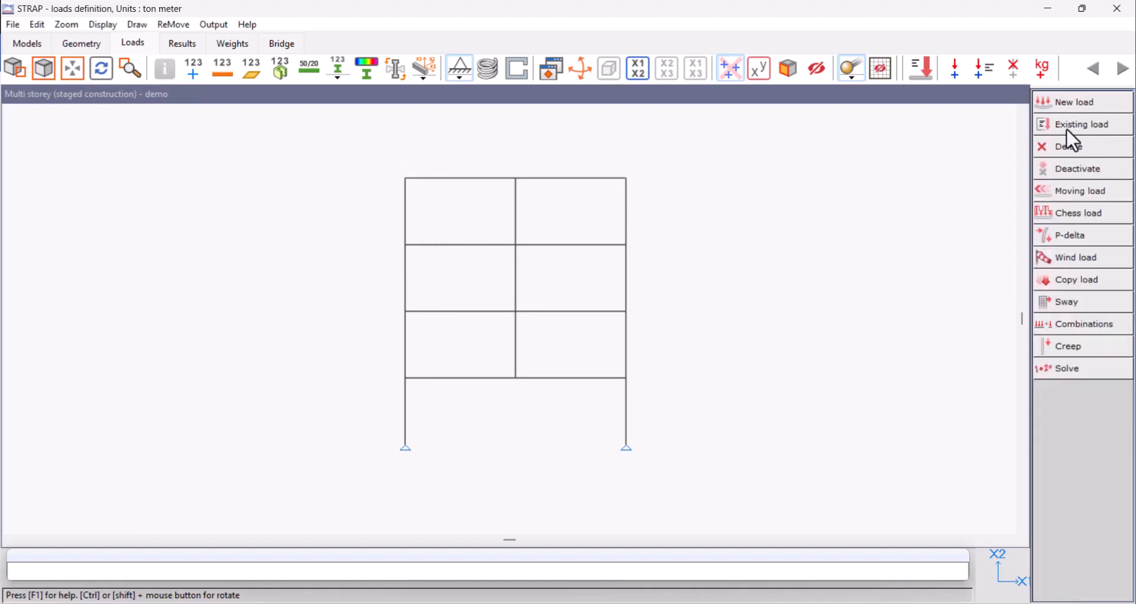
- Review the existing load cases Stage 1 through Stage 4 in sequence, checking the loaded beams in each
click(1073, 133)
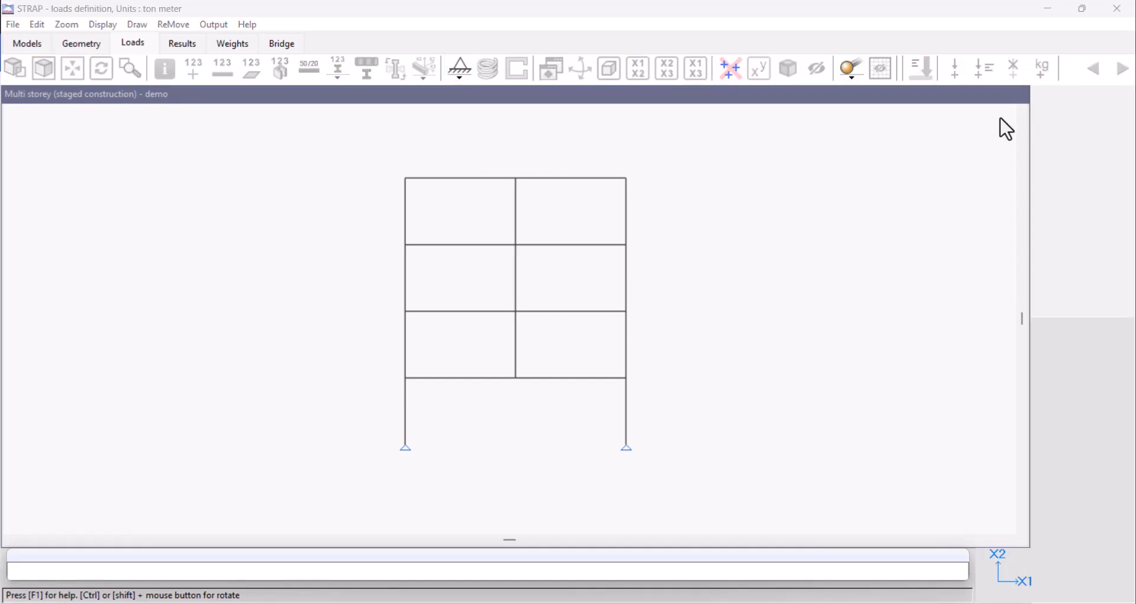
double_click(541, 222)
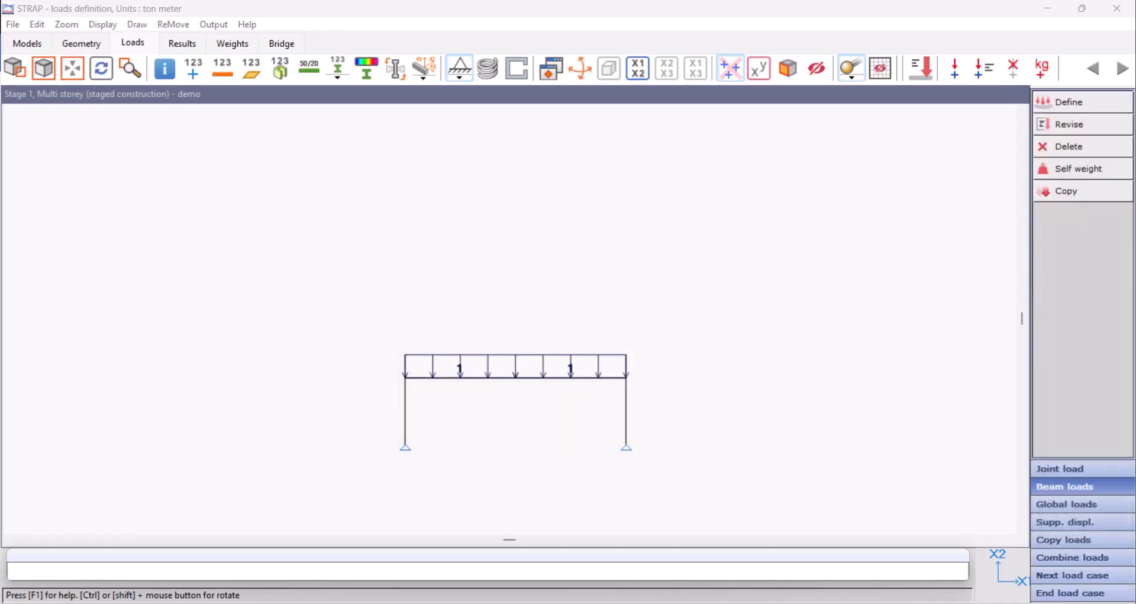
click(1114, 575)
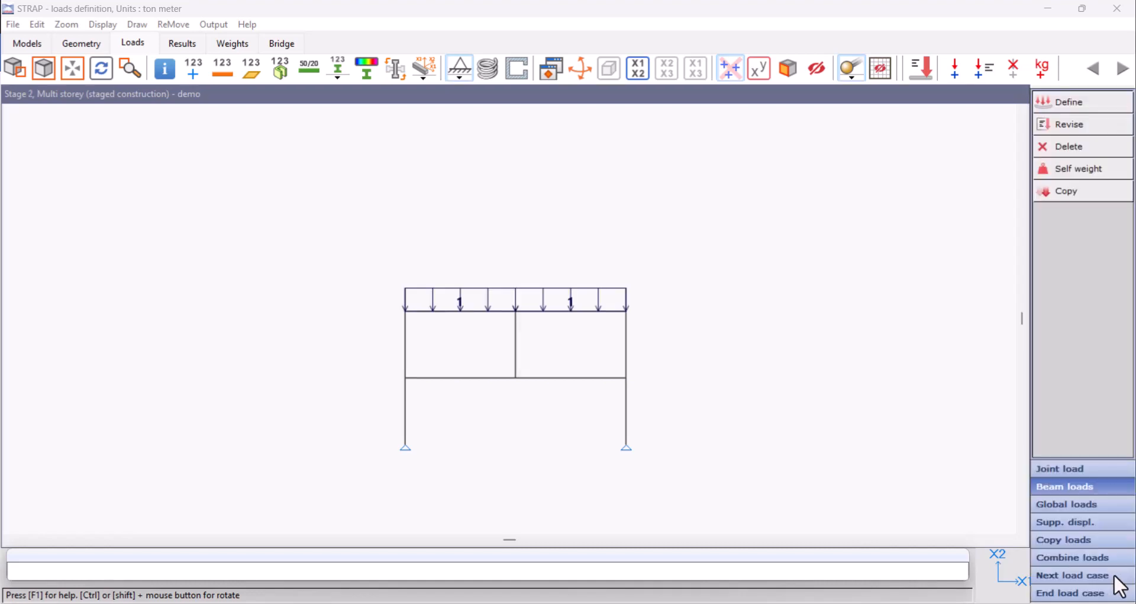
click(1114, 576)
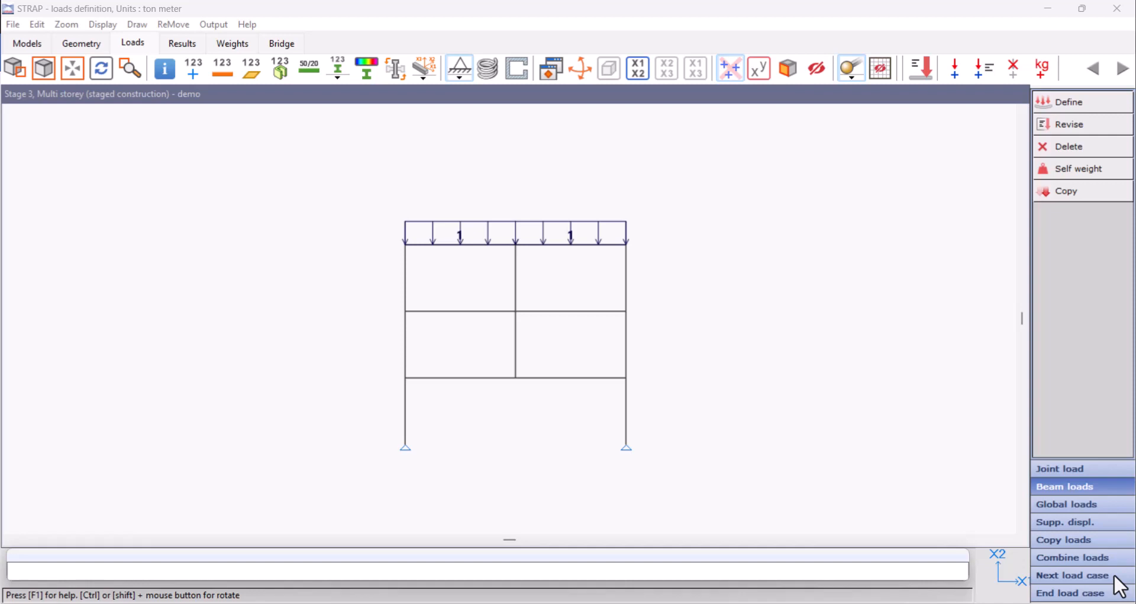
click(1114, 576)
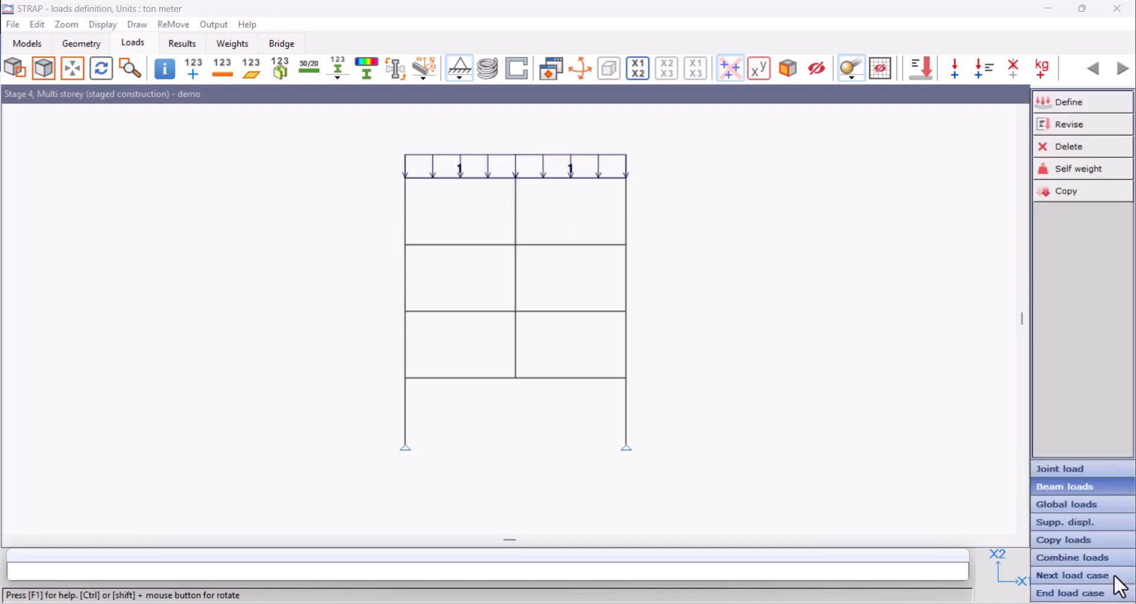
click(1047, 591)
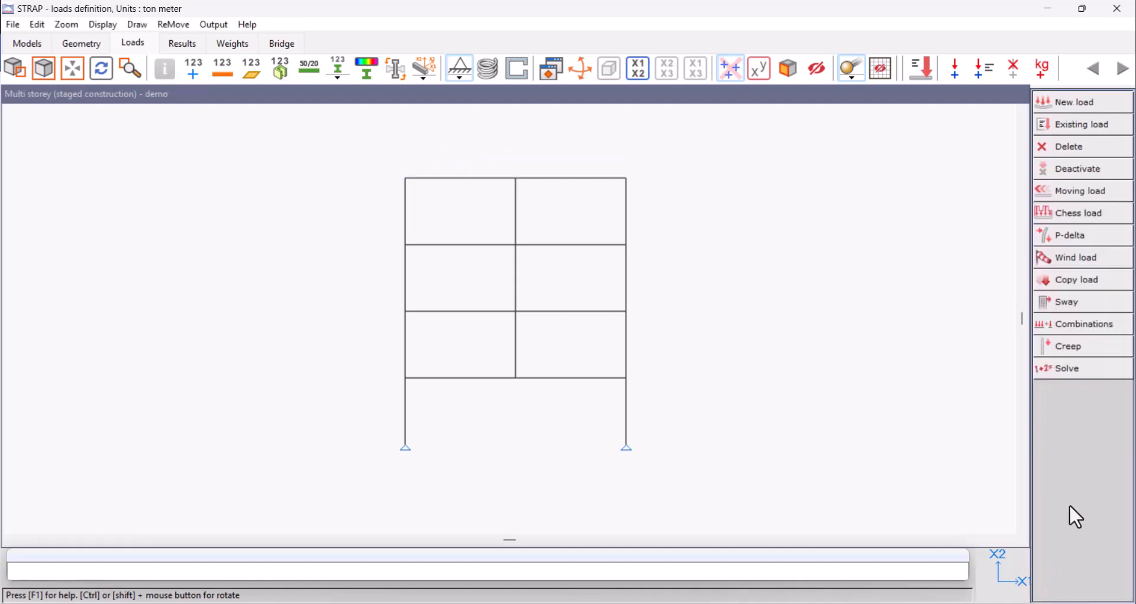
- Start defining load combinations and title the first combination Stages
click(1092, 323)
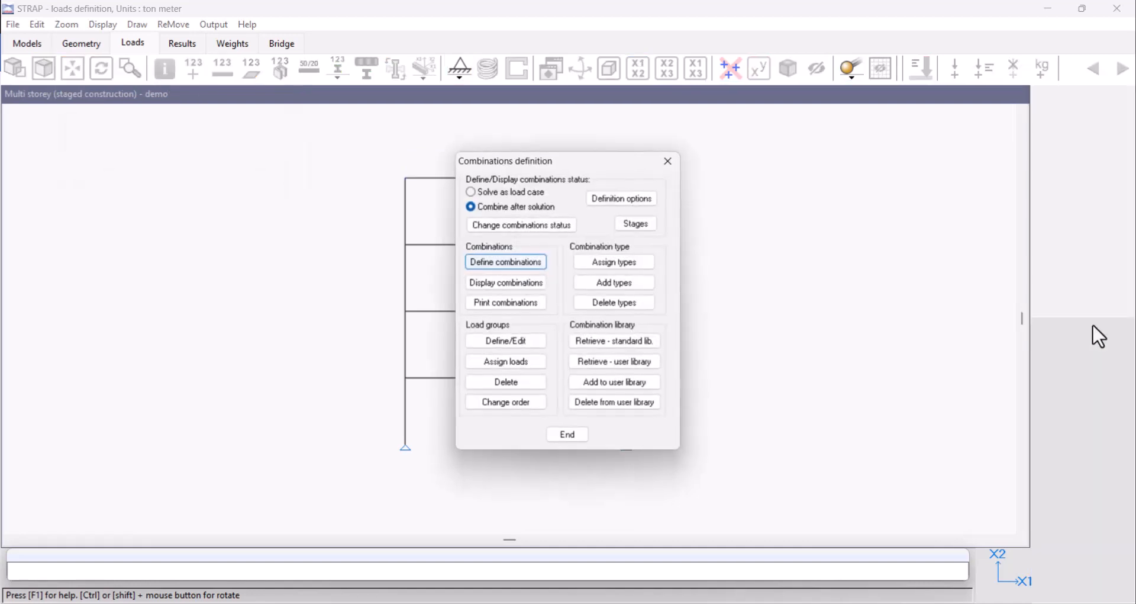
click(506, 261)
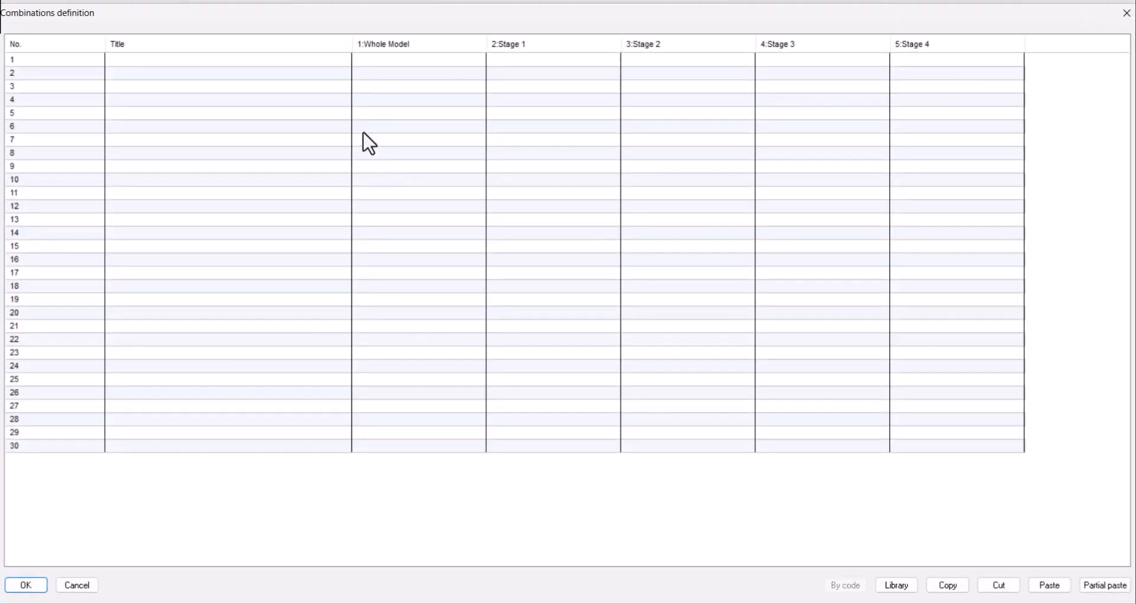
click(284, 60)
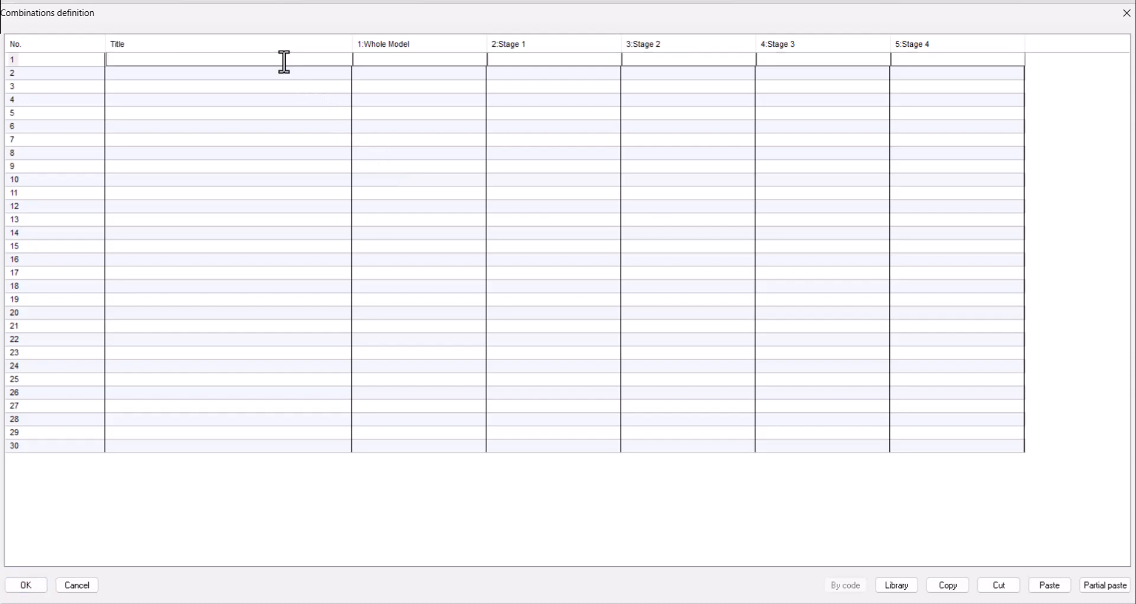
text(Stages)
- Set factor 1 for Stage 1, Stage 2, Stage 3 and Stage 4 in the Stages combination and finish the combinations definition
click(526, 59)
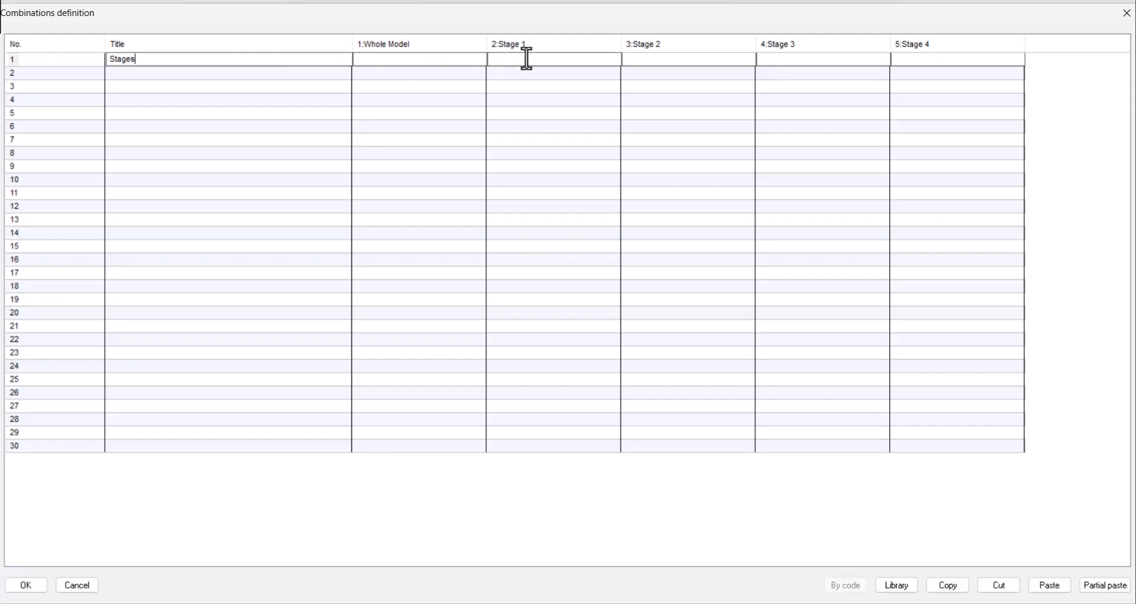
text(1)
key(Tab)
text(1)
key(Tab)
text(1)
key(Tab)
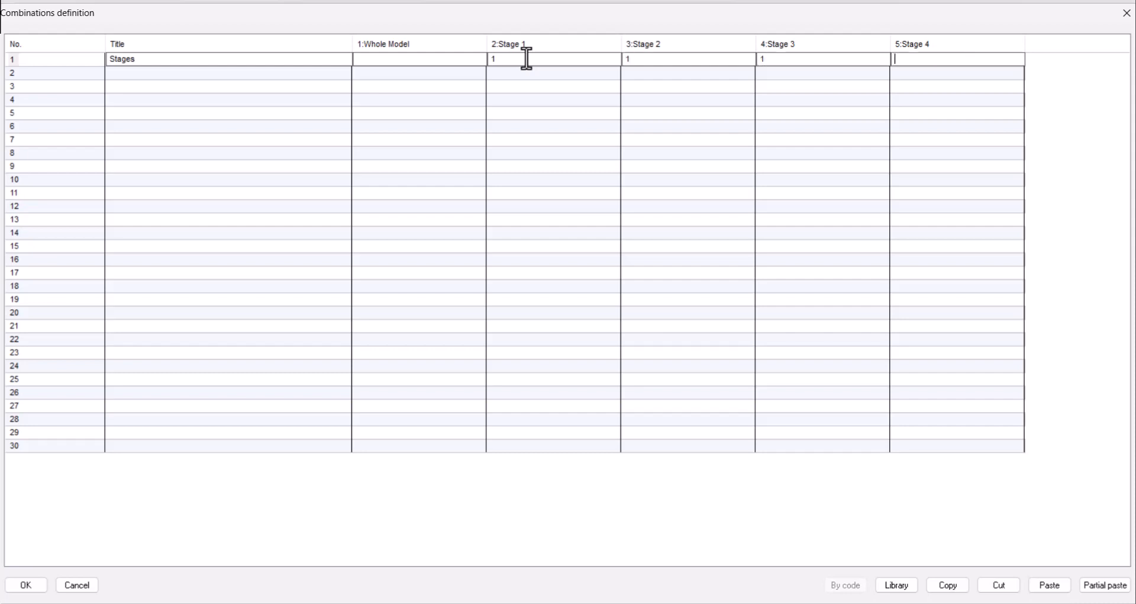
text(1)
click(31, 585)
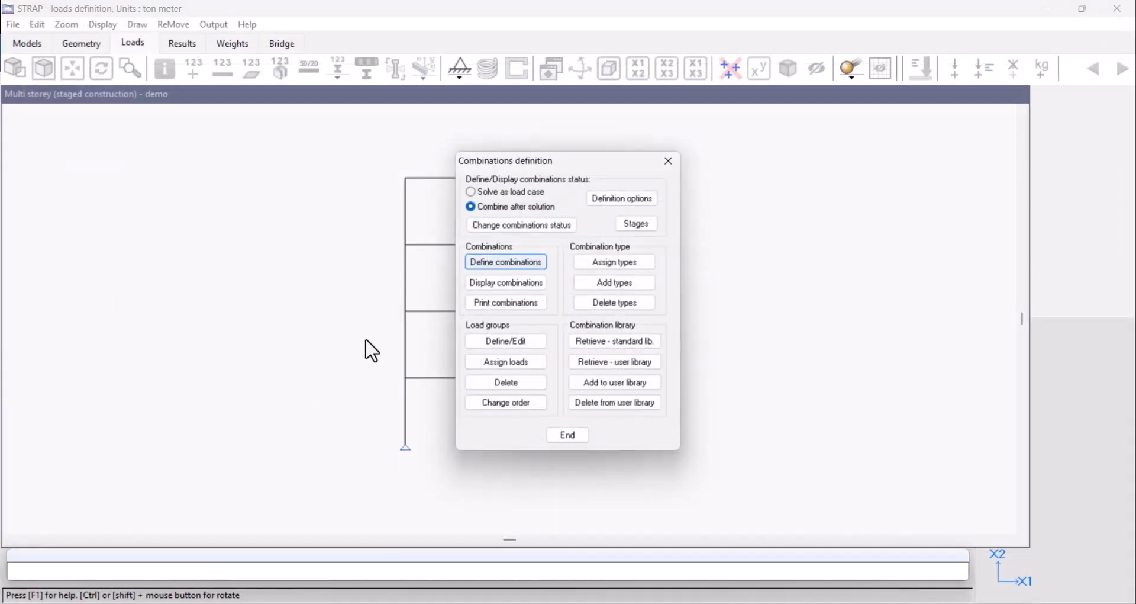
click(568, 435)
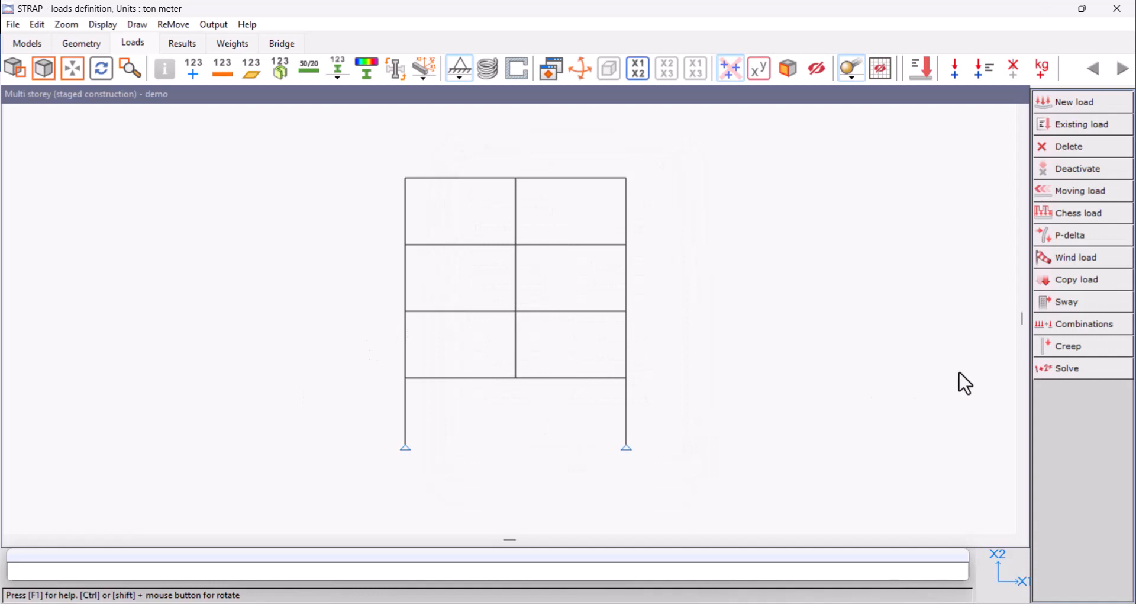
- Solve the model and examine the M3 beam result diagrams for load cases Stage 1 through Stage 4
click(1070, 368)
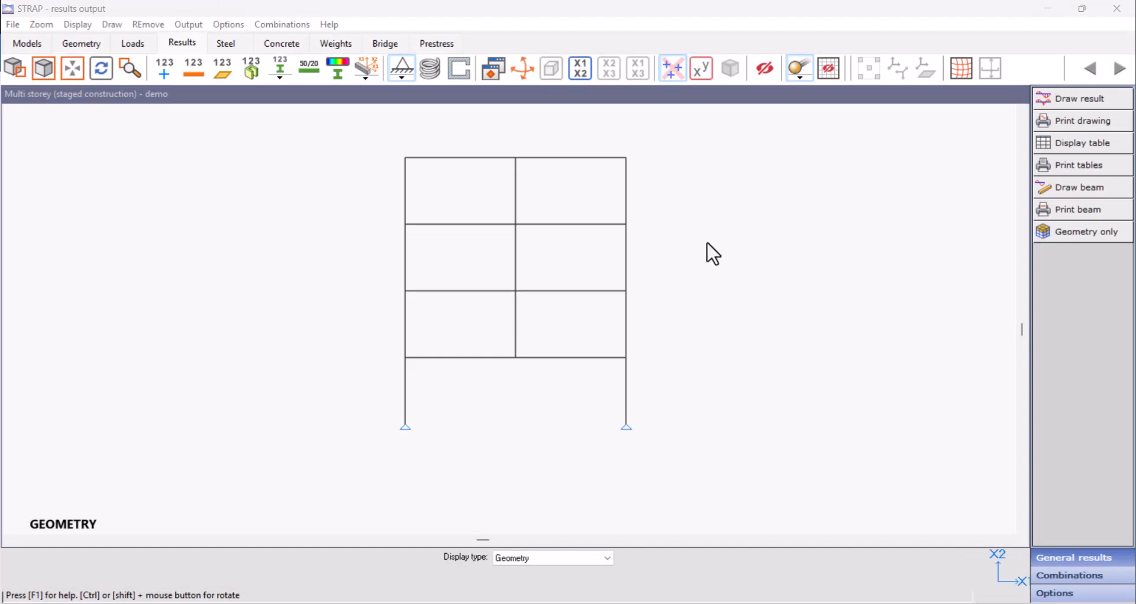
click(557, 556)
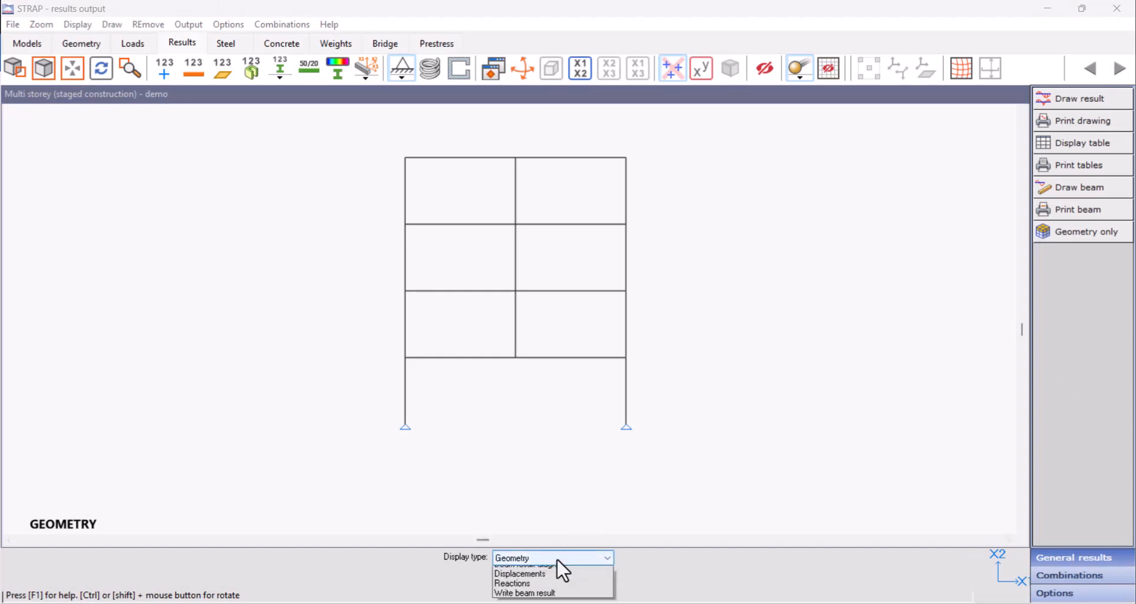
click(557, 580)
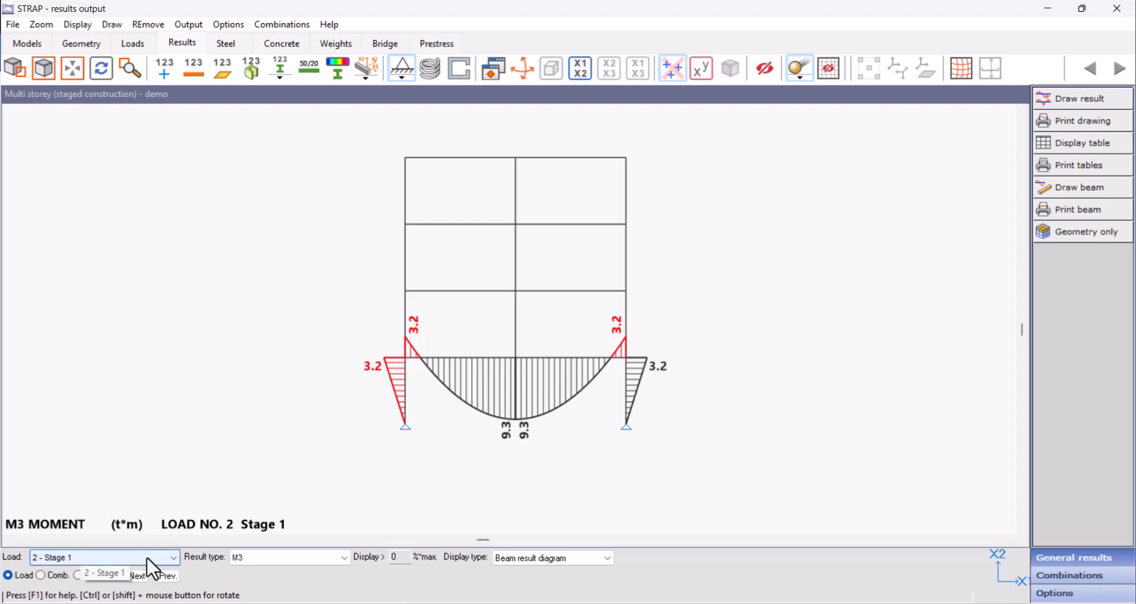
scroll(147, 556, down, 1)
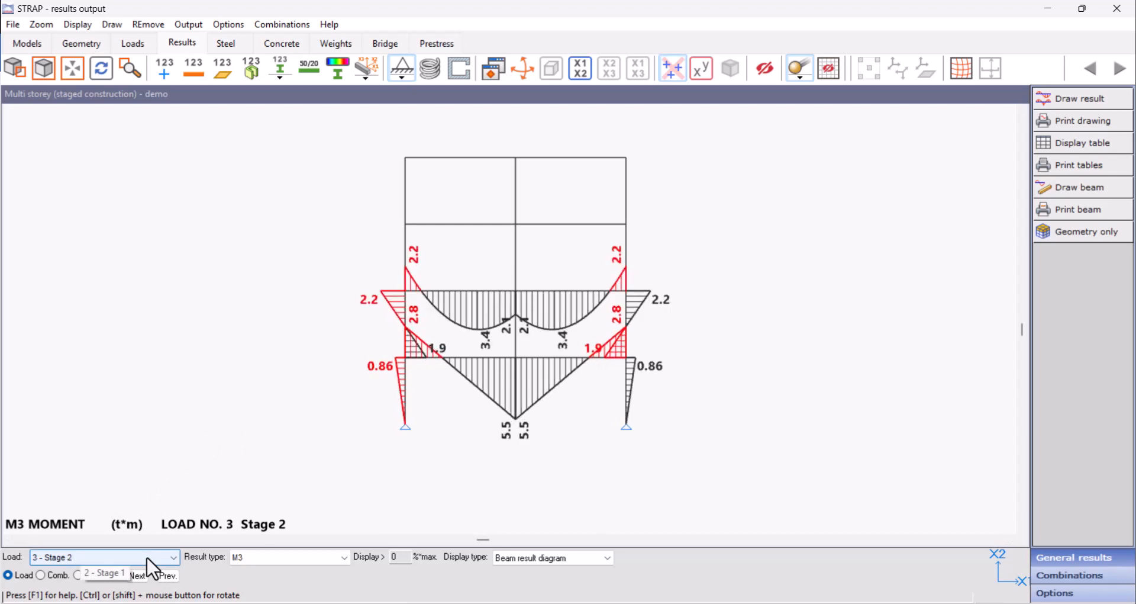
scroll(147, 556, down, 1)
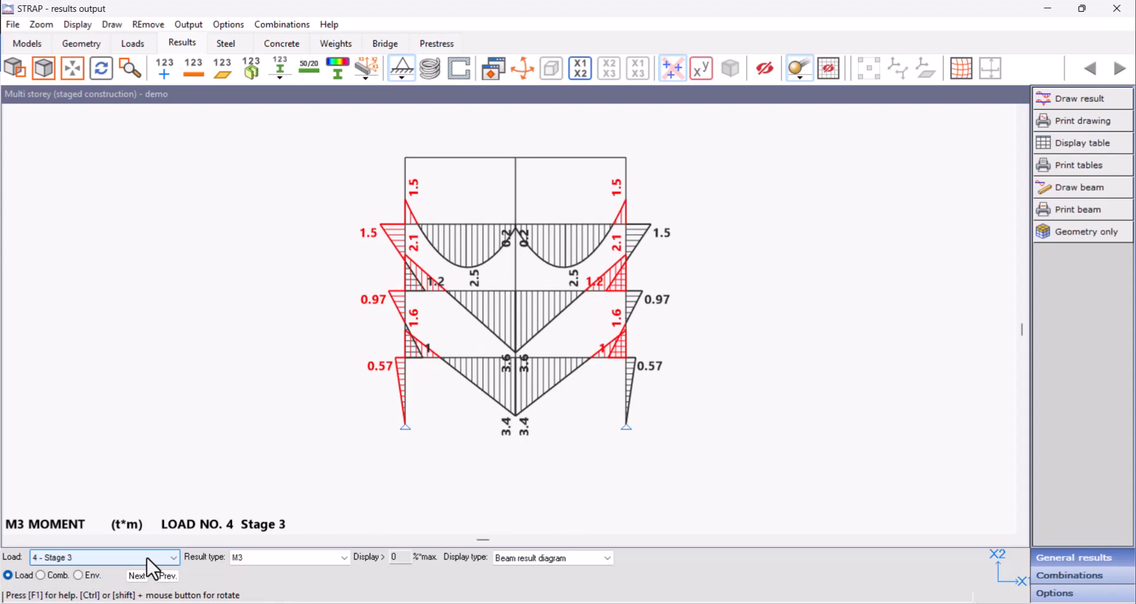
scroll(146, 556, down, 1)
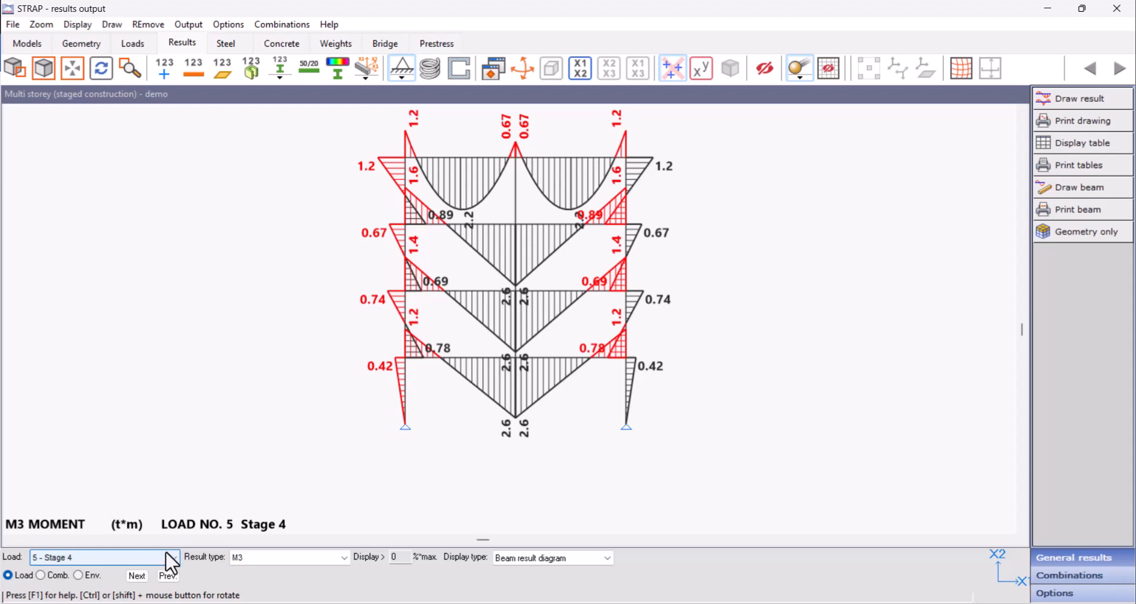
- Display the displacements in all directions and examine them for load cases Stage 1 through Stage 4
click(532, 558)
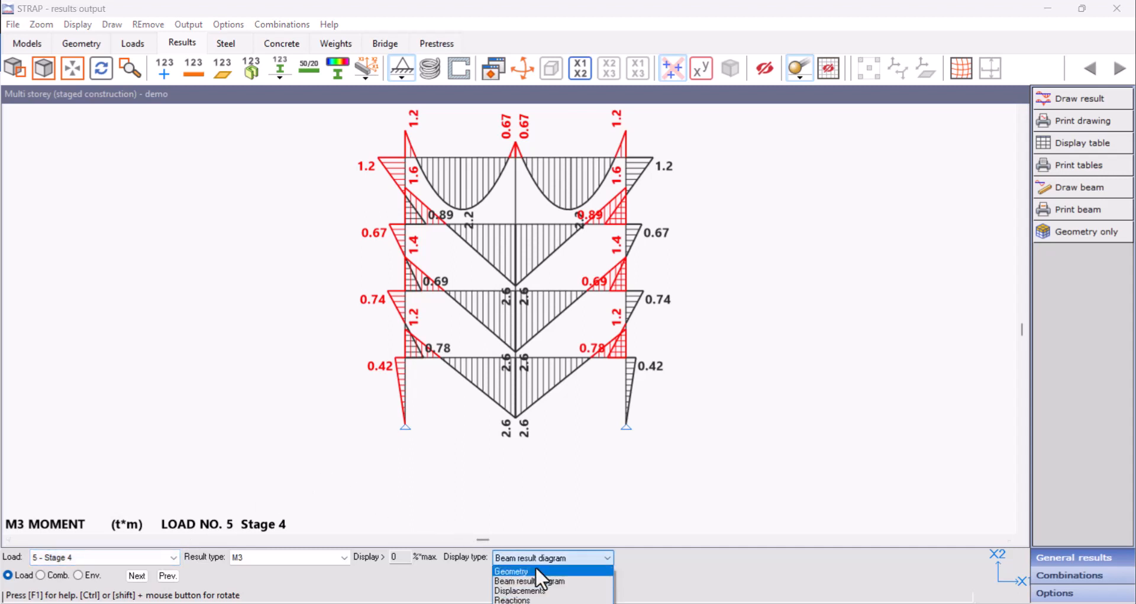
click(538, 591)
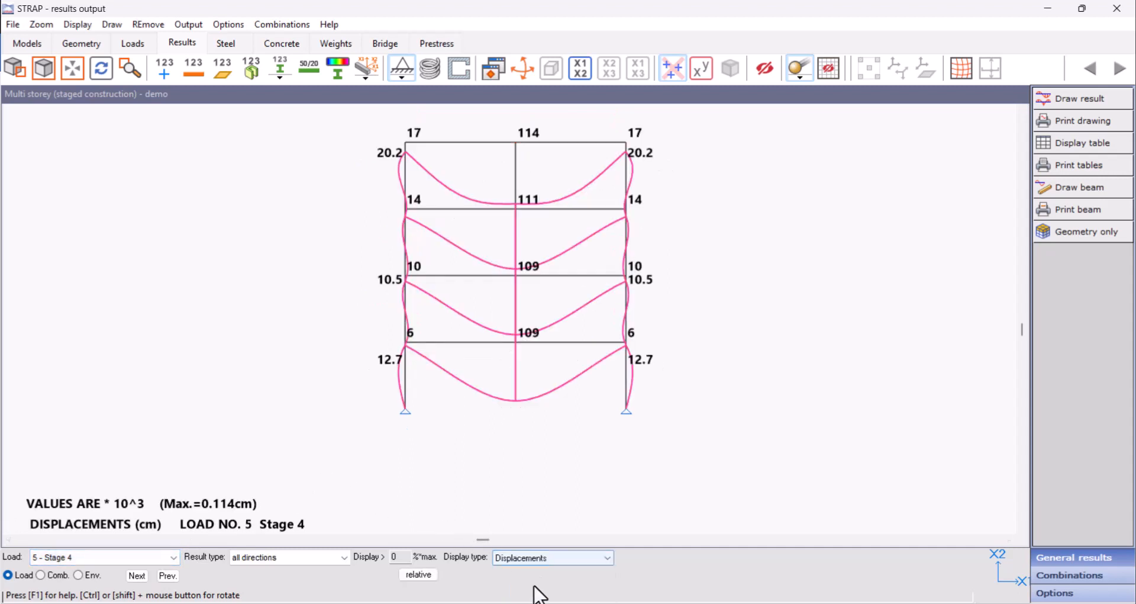
click(154, 556)
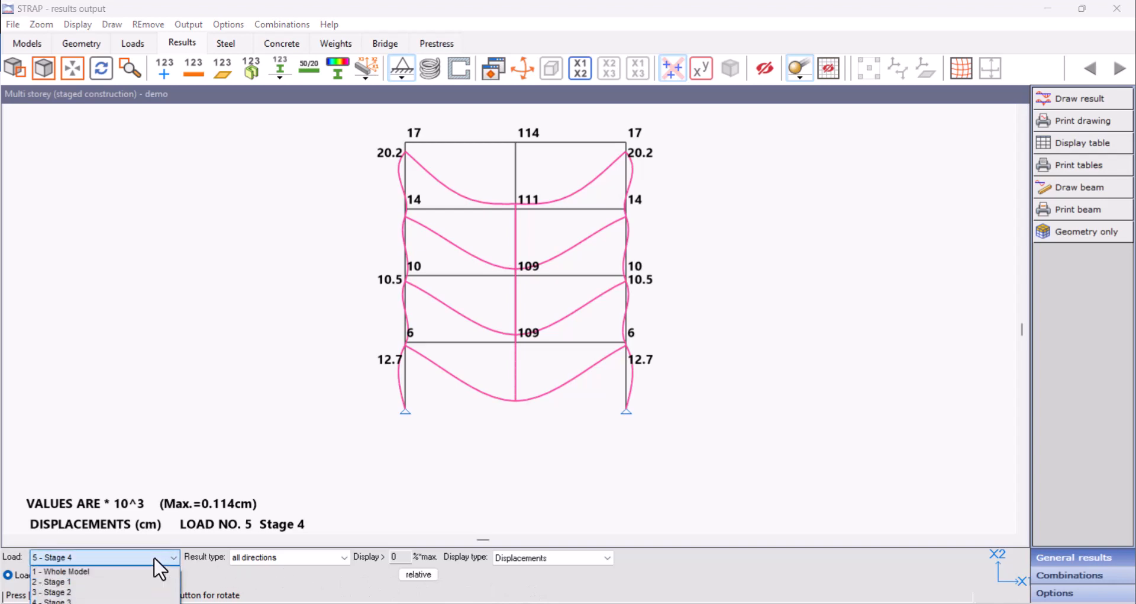
click(107, 581)
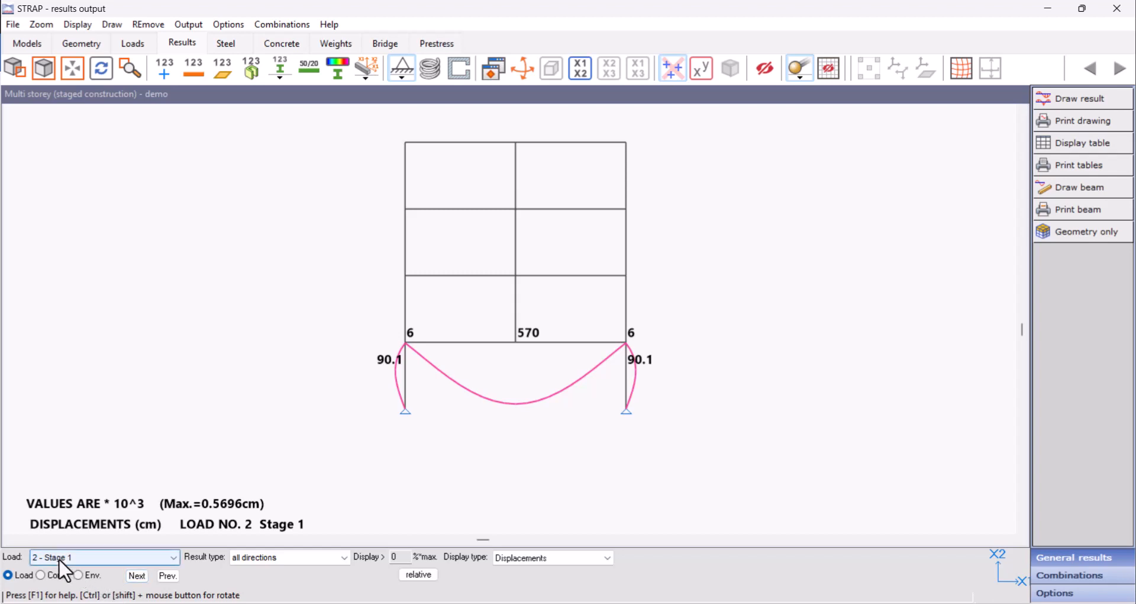
scroll(59, 558, down, 1)
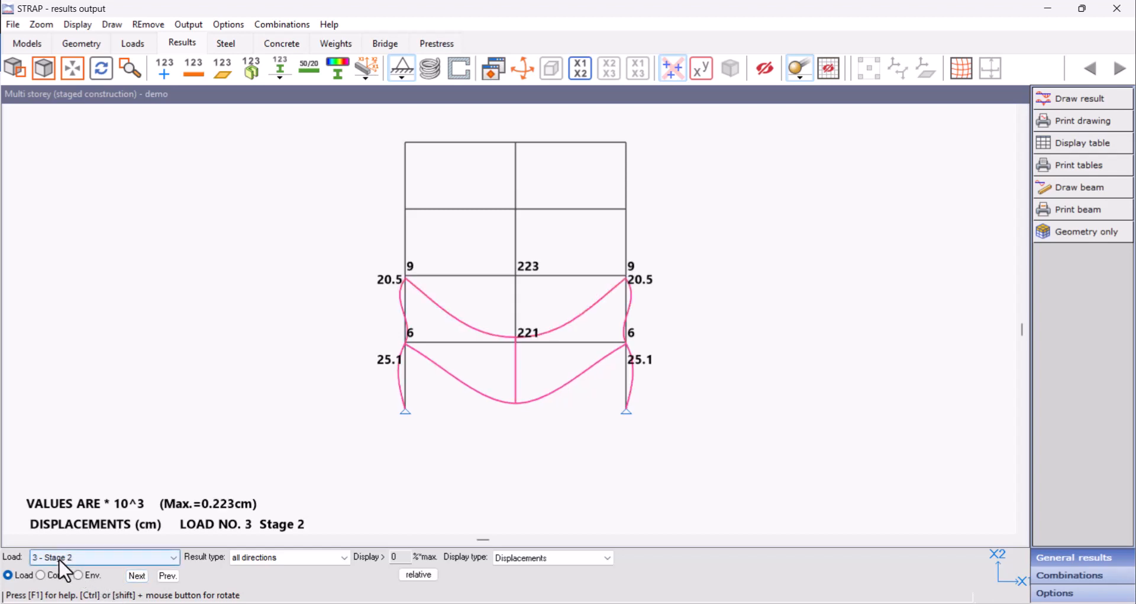
scroll(58, 558, down, 1)
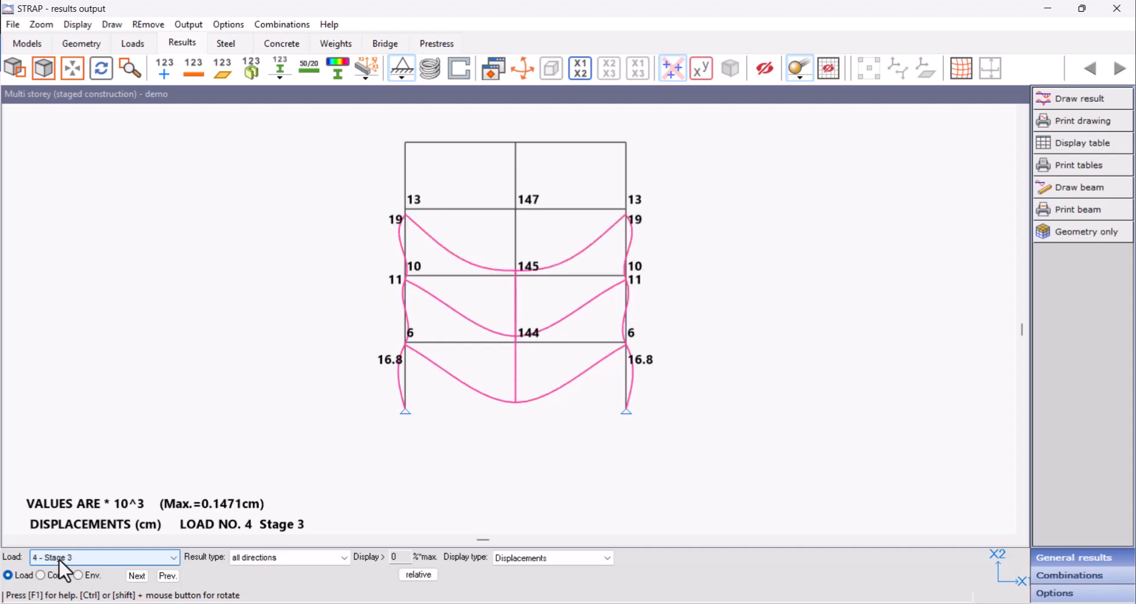
scroll(59, 557, down, 1)
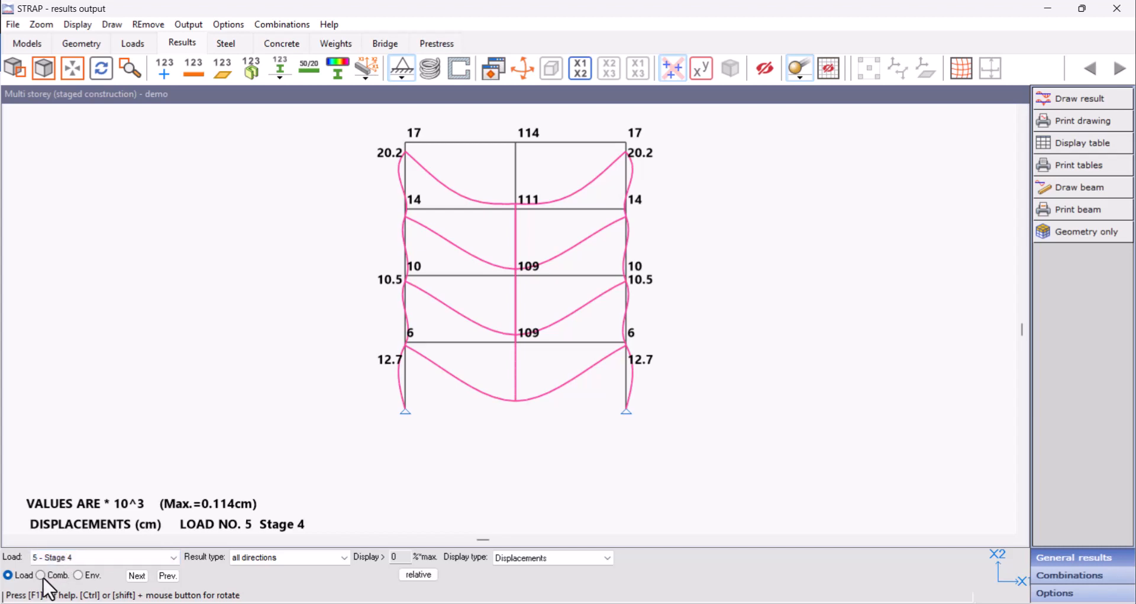
- View the Stages combination's displacements and M3 beam result diagram, and compare its moments with those of the Whole Model load case
click(42, 577)
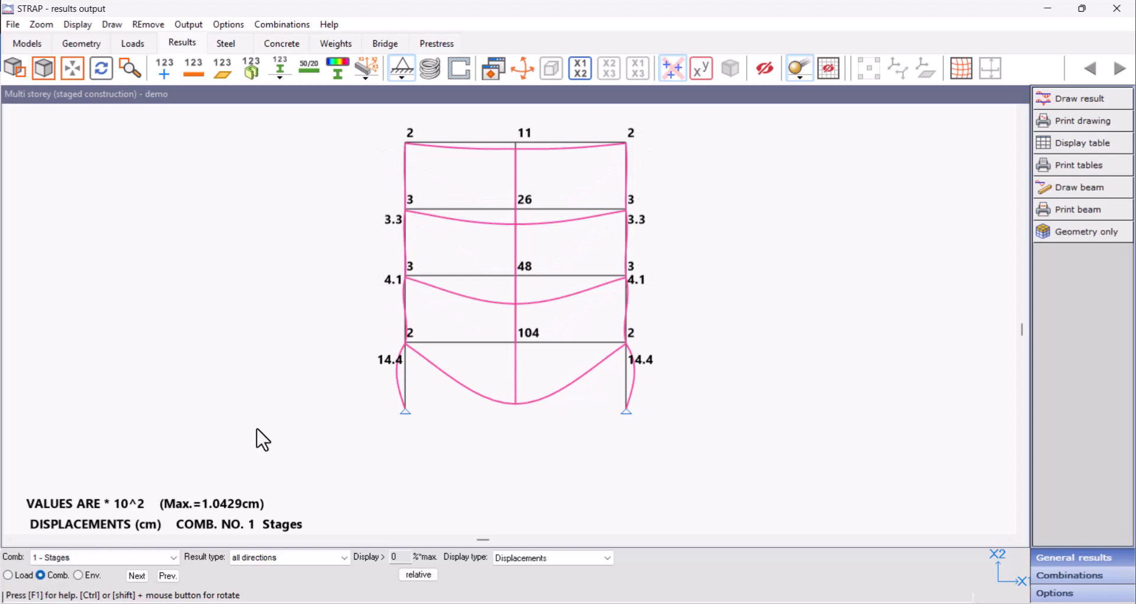
click(520, 558)
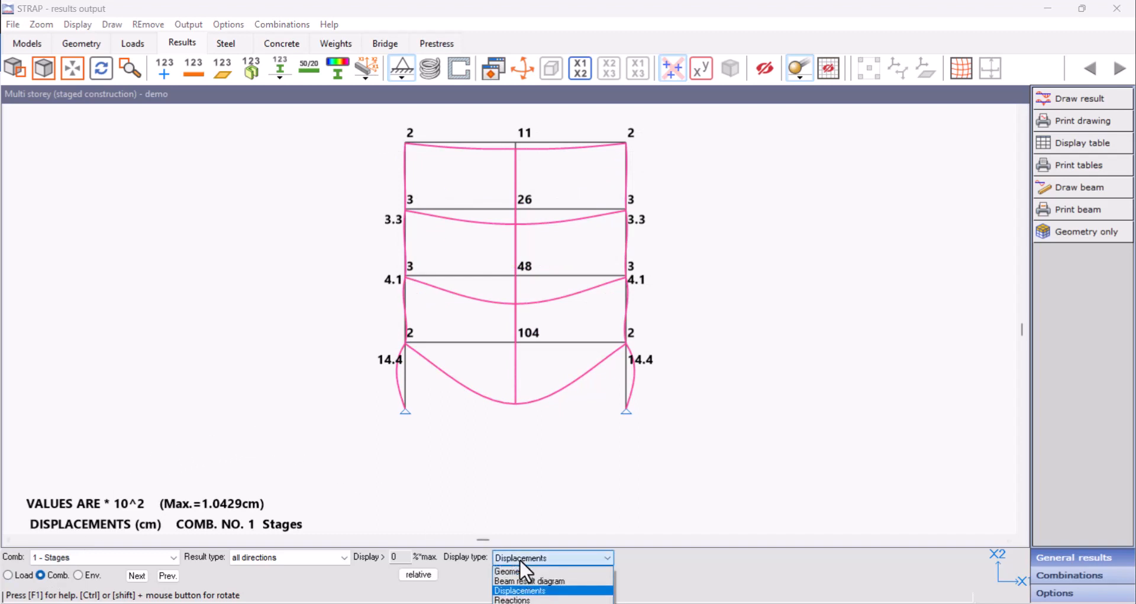
click(529, 581)
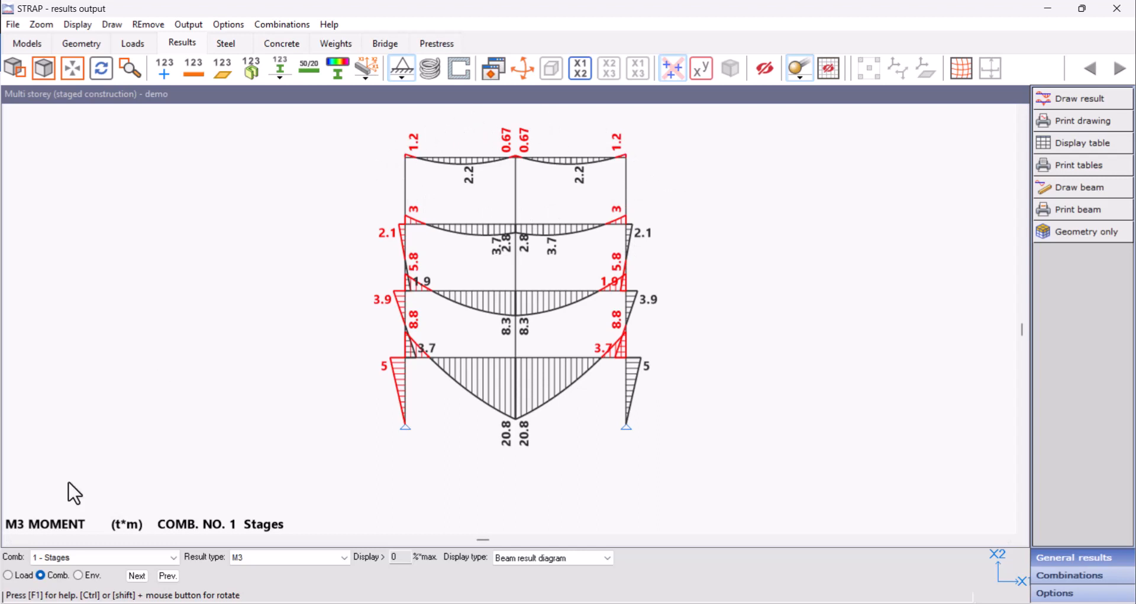
click(8, 575)
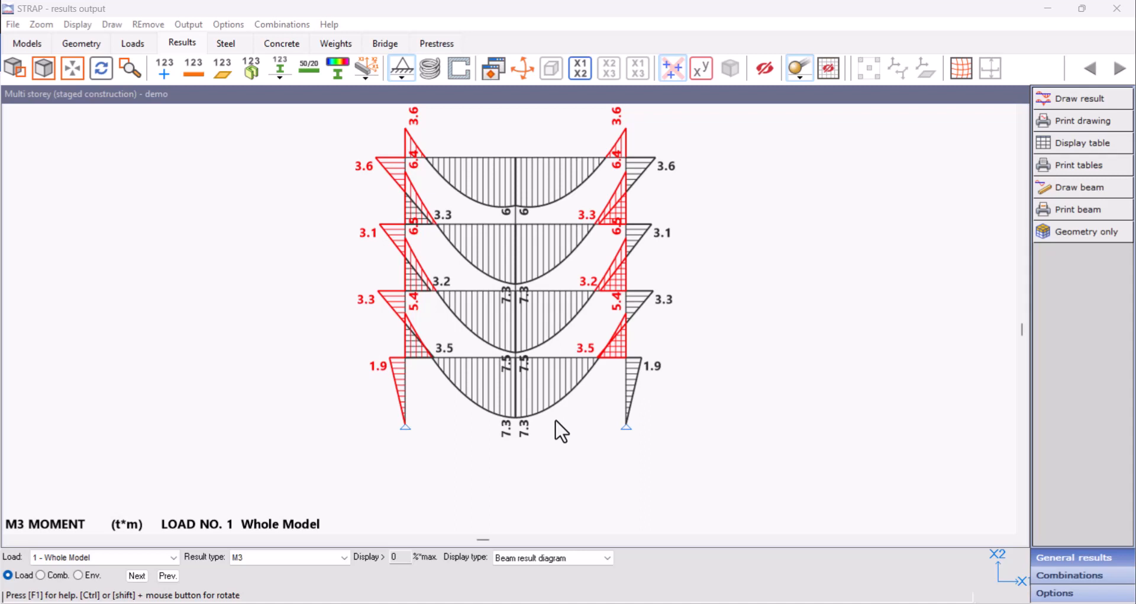
- Compare the displacements in all directions between the Whole Model load case and the Stages combination
click(586, 559)
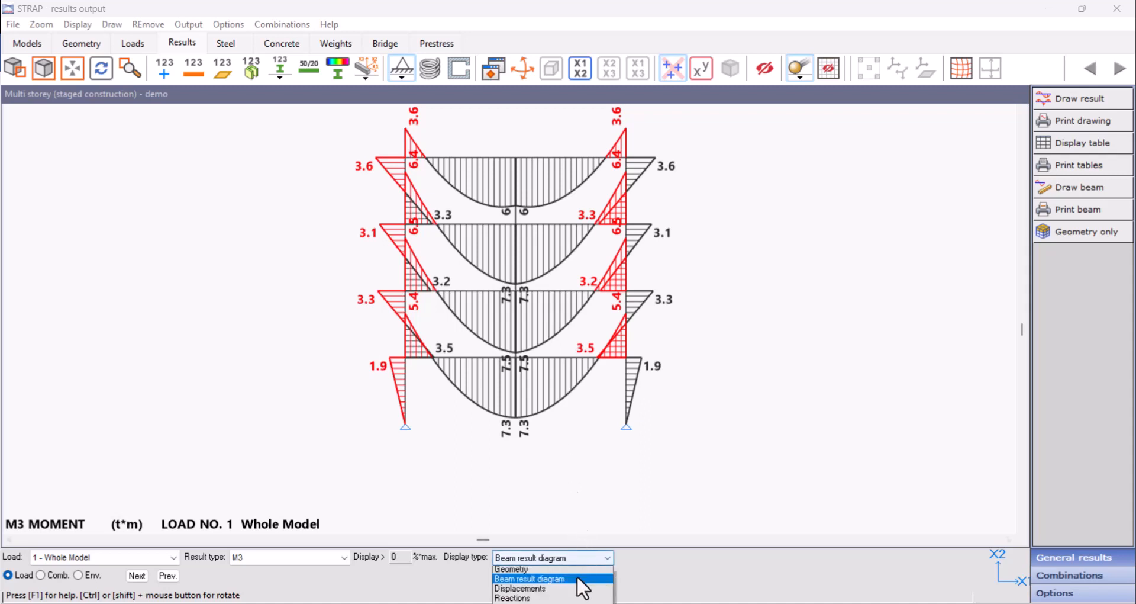
click(576, 588)
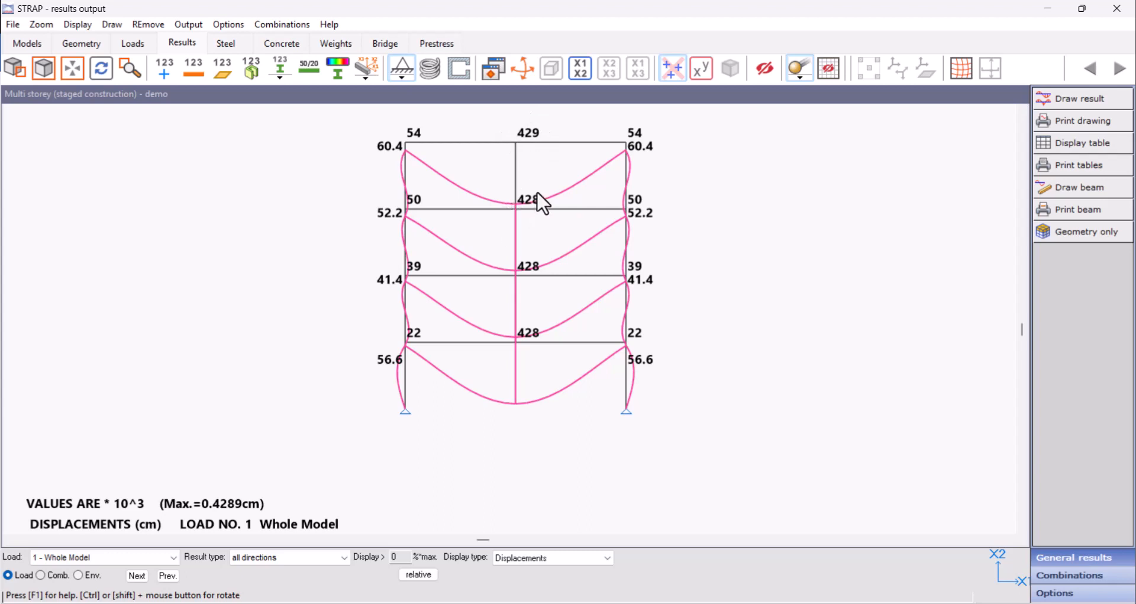
click(42, 575)
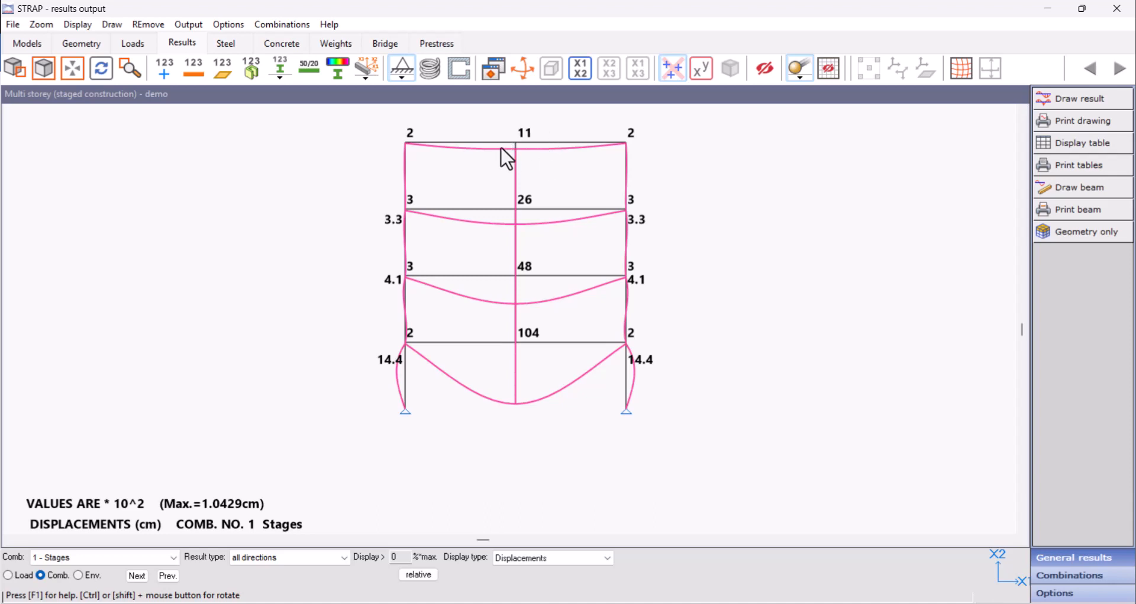
click(7, 574)
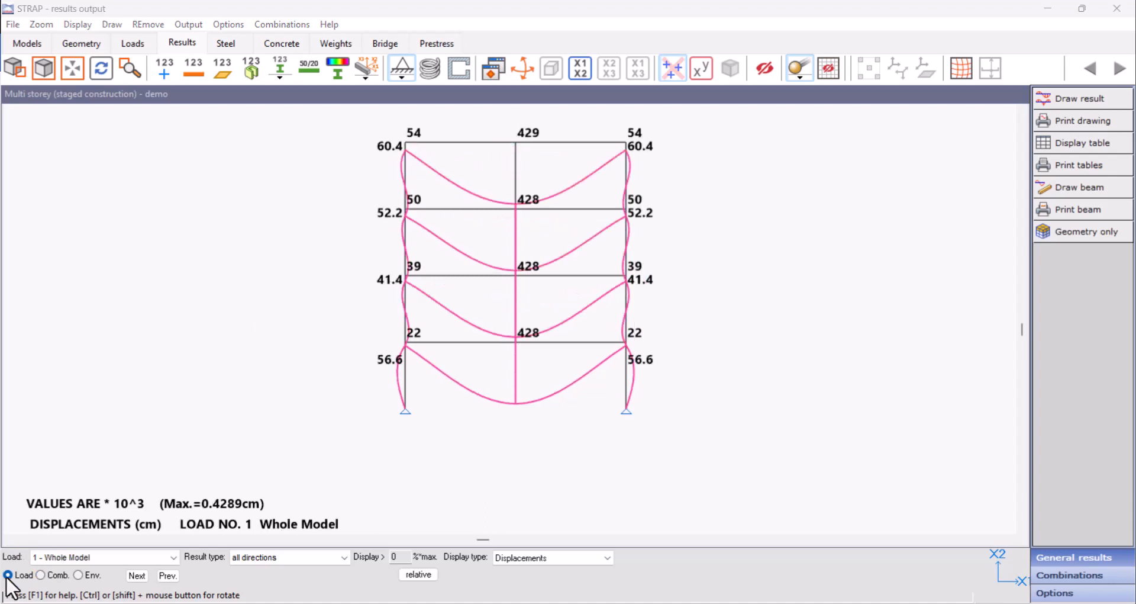
- Display the force reactions for the Whole Model load case and compare them with the Stages combination
click(557, 559)
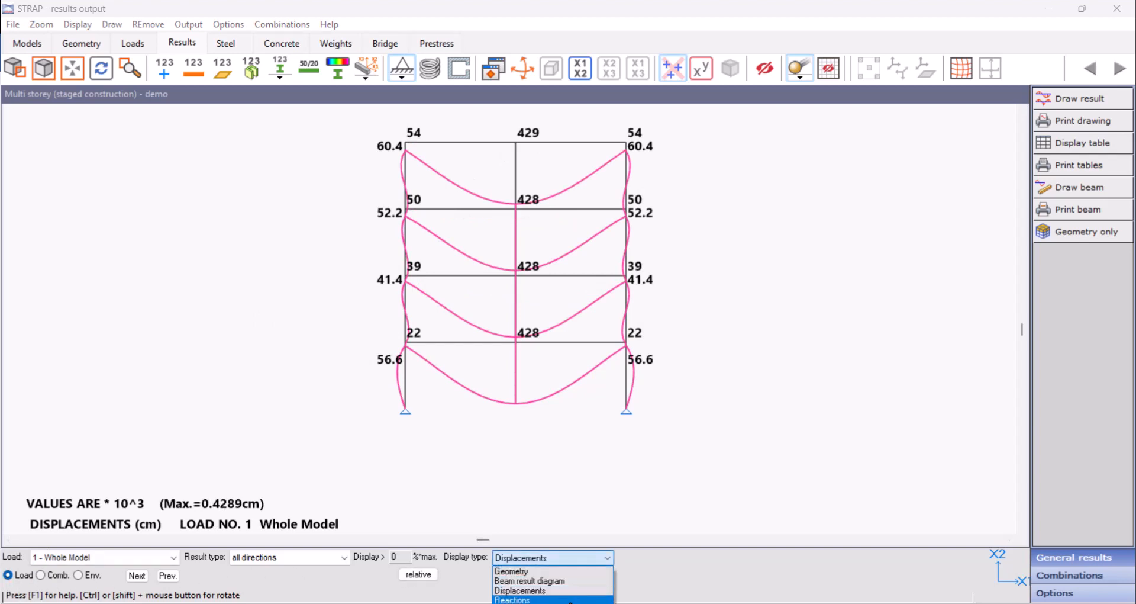
click(571, 599)
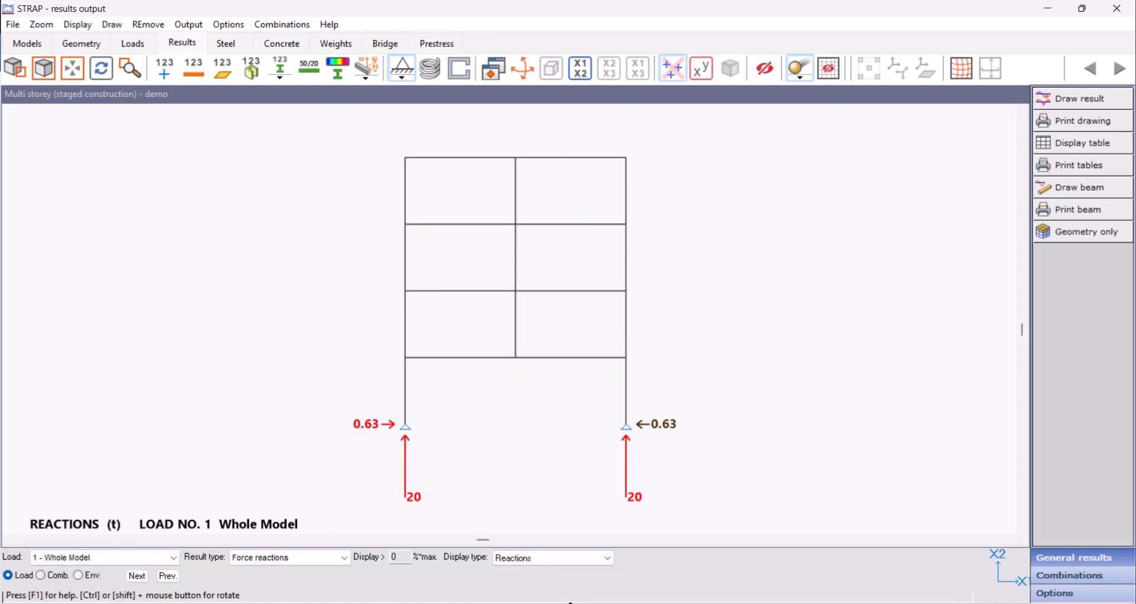
click(41, 575)
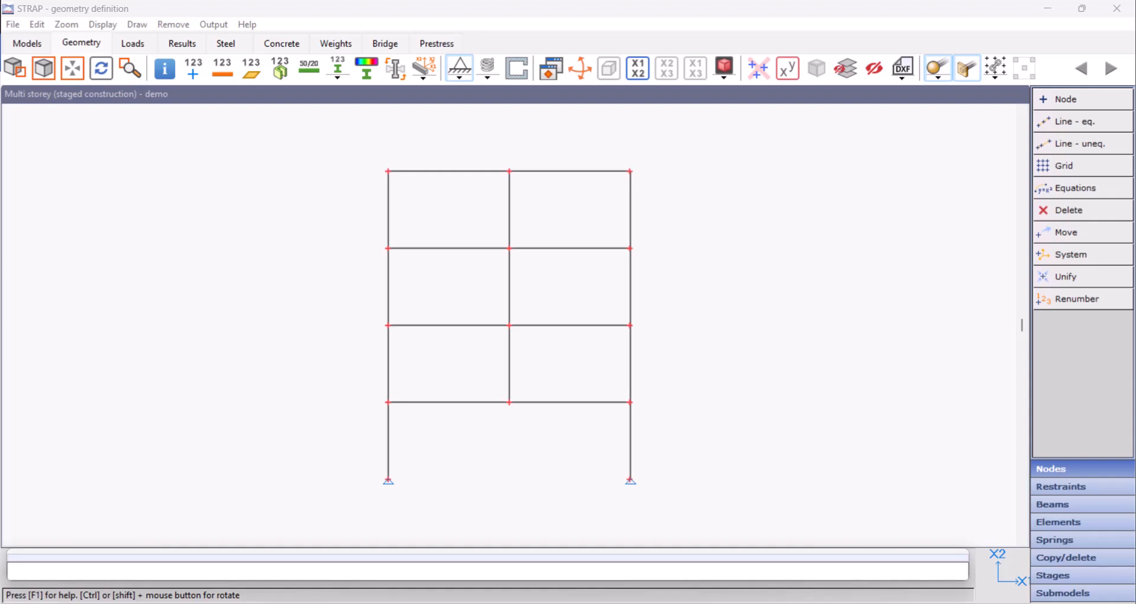
- Start creating a multi-storey stage in the geometry and delete its levels at heights 3, 6 and 9
click(1079, 574)
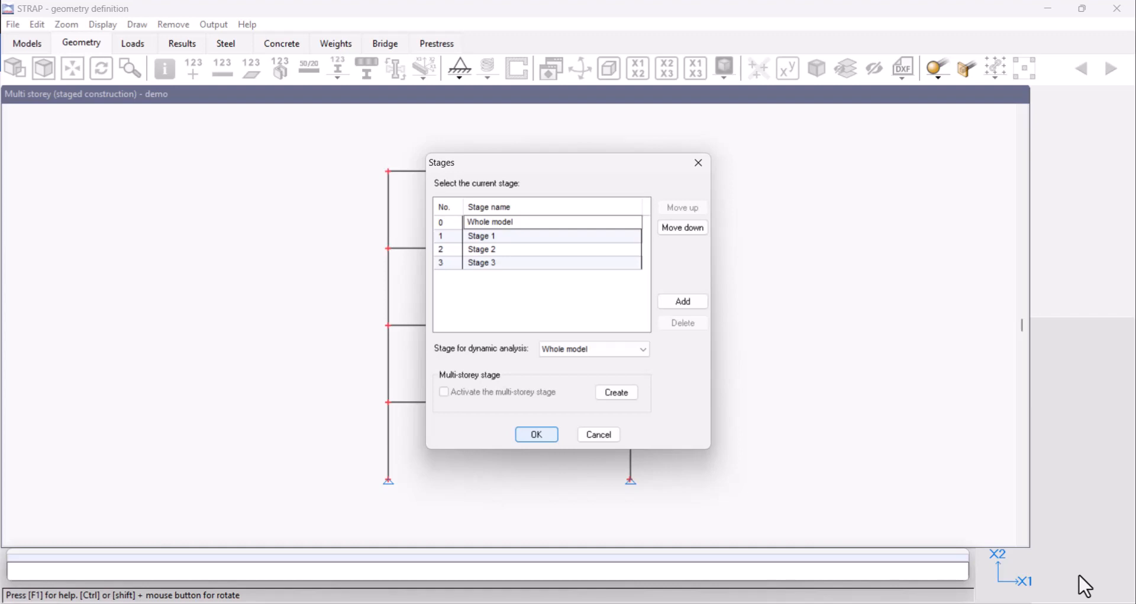
click(605, 394)
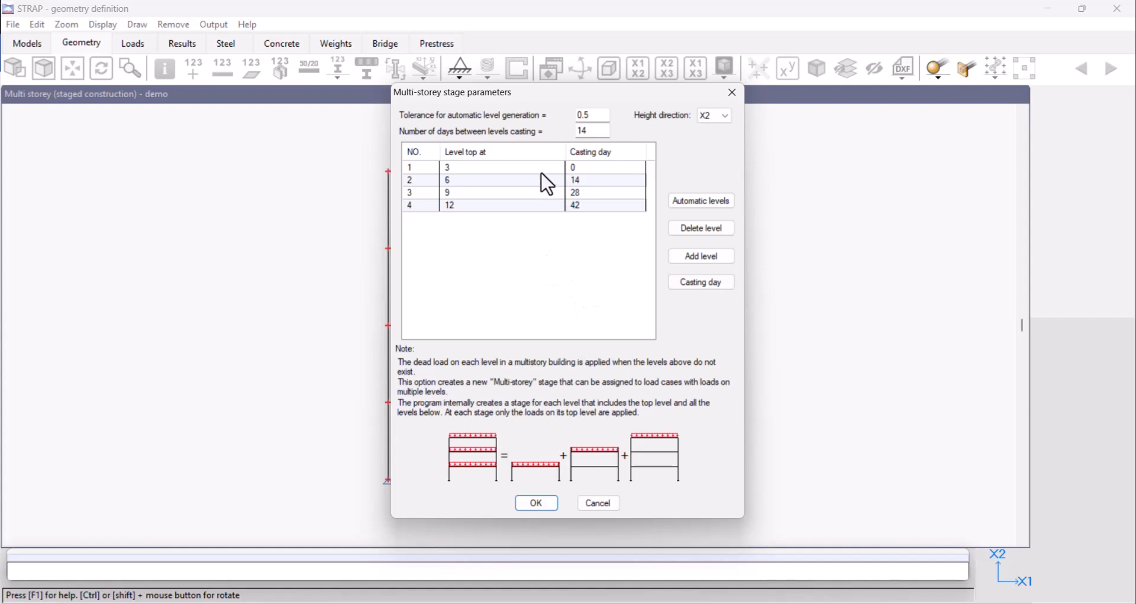
drag(528, 165, 412, 197)
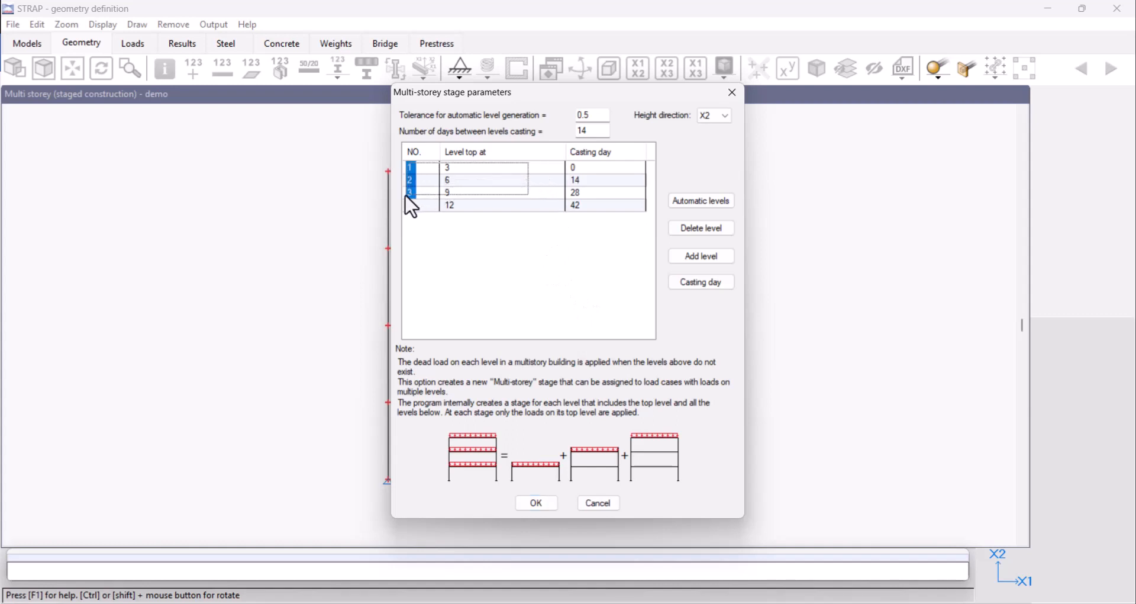
click(686, 230)
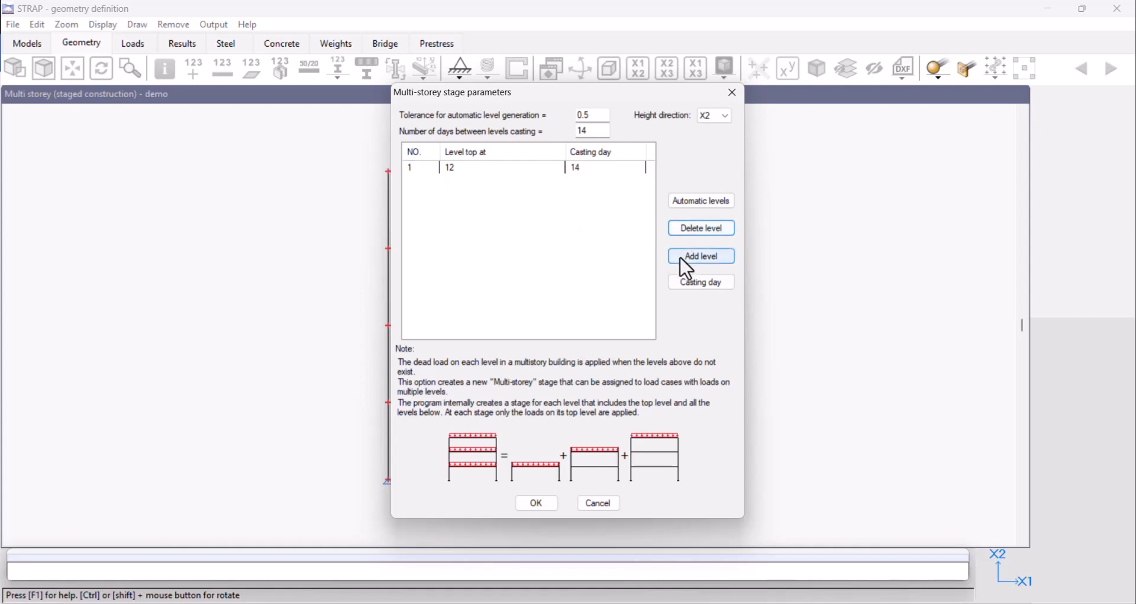
- Add levels at the three lower floor nodes of the left column and accept the multi-storey stage parameters
click(680, 257)
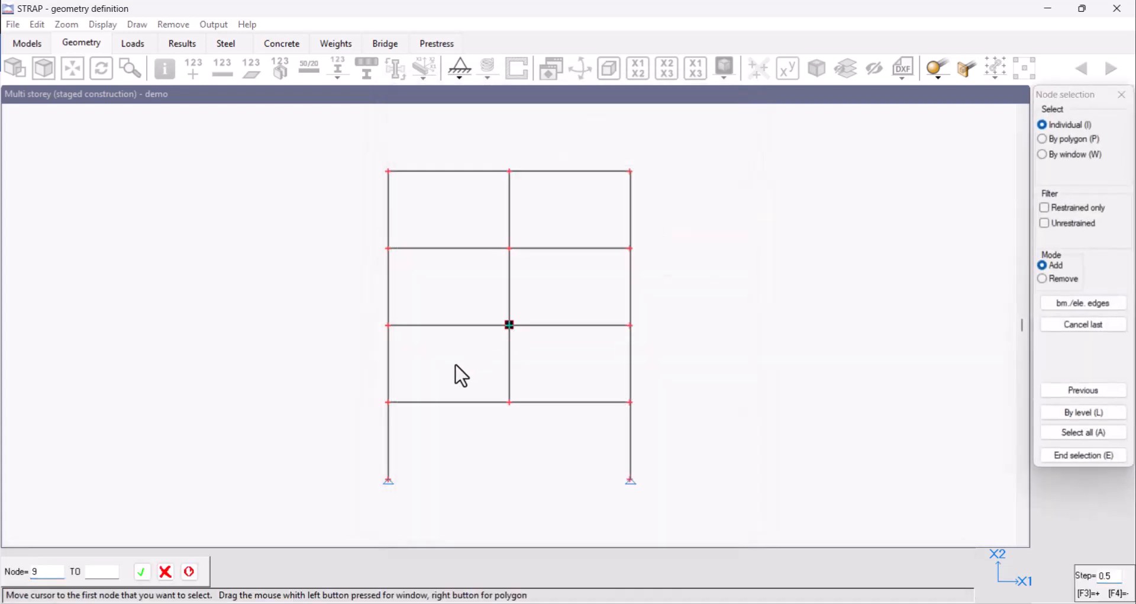
click(389, 402)
click(389, 325)
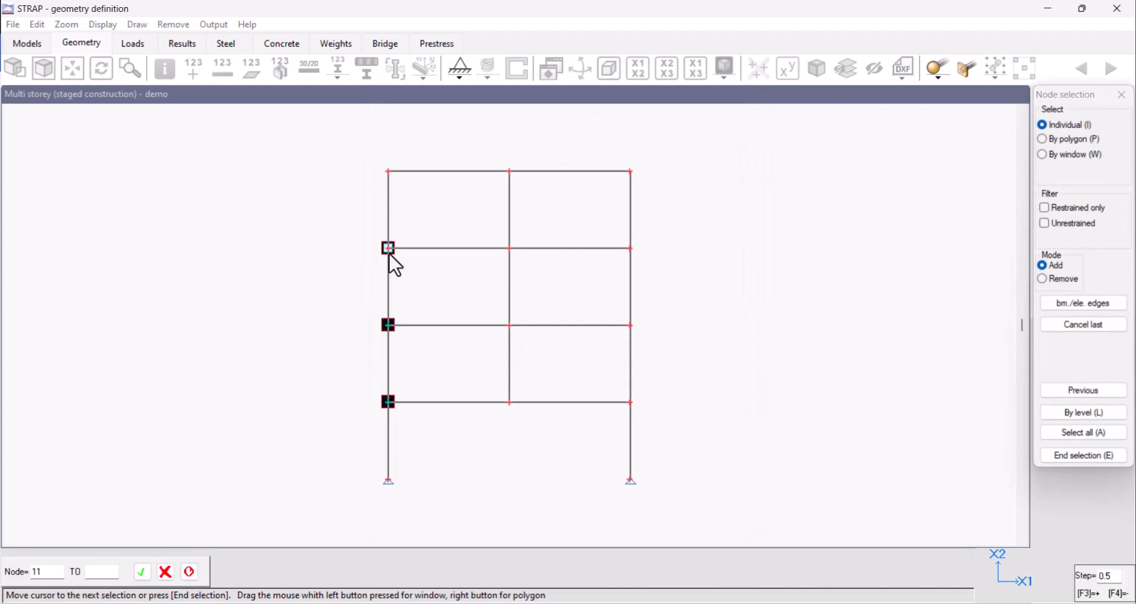
double_click(389, 253)
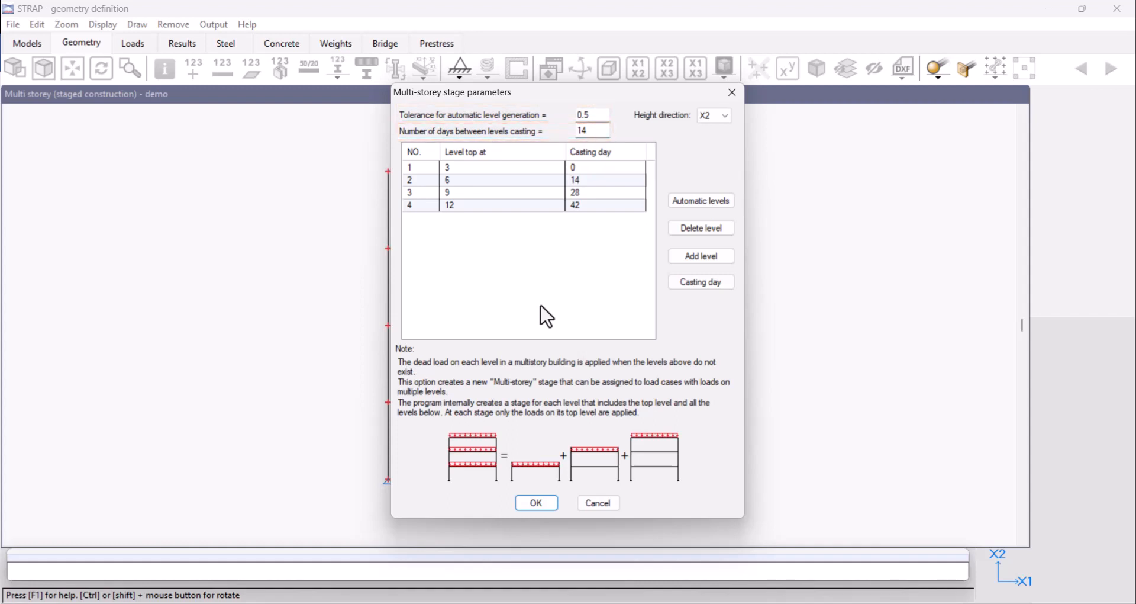
click(539, 503)
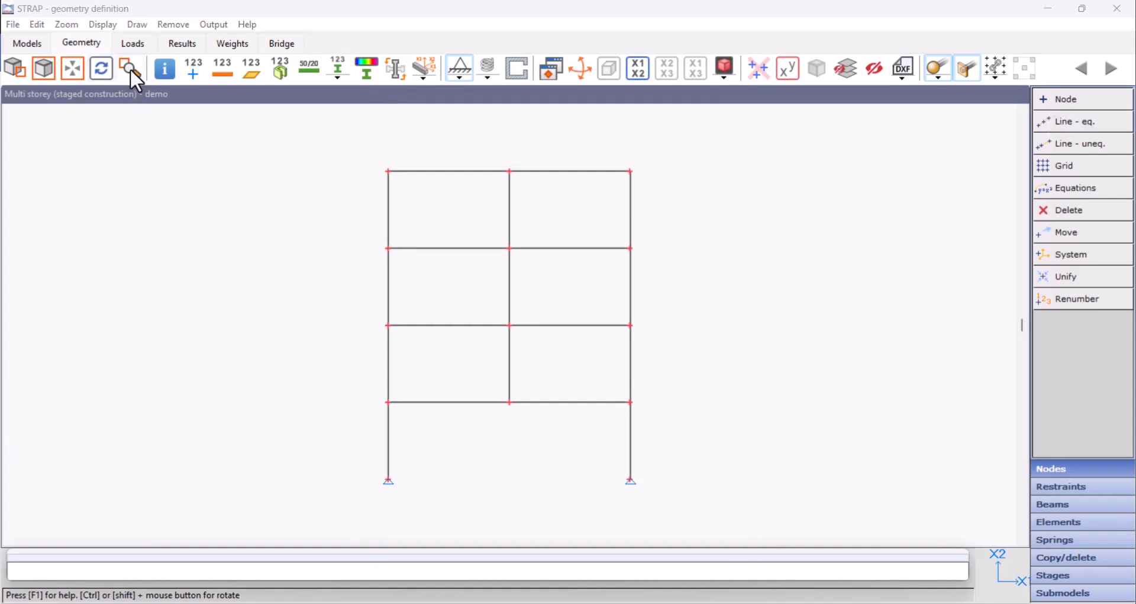
- Create a new load case titled Multi Storey and assign it to the Multi-storey stage
click(134, 44)
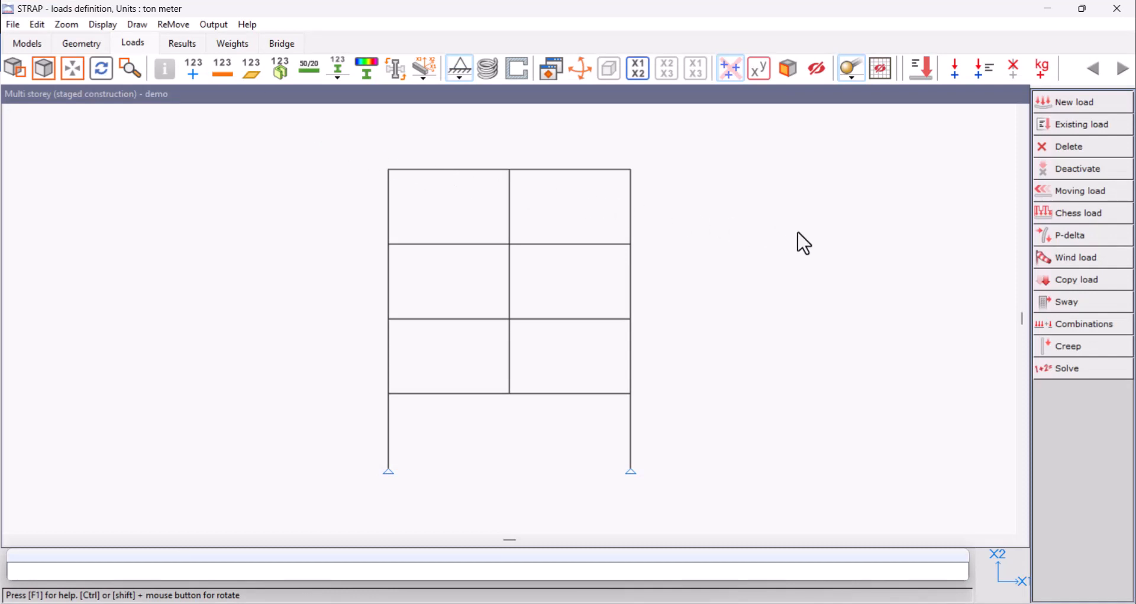
click(1041, 102)
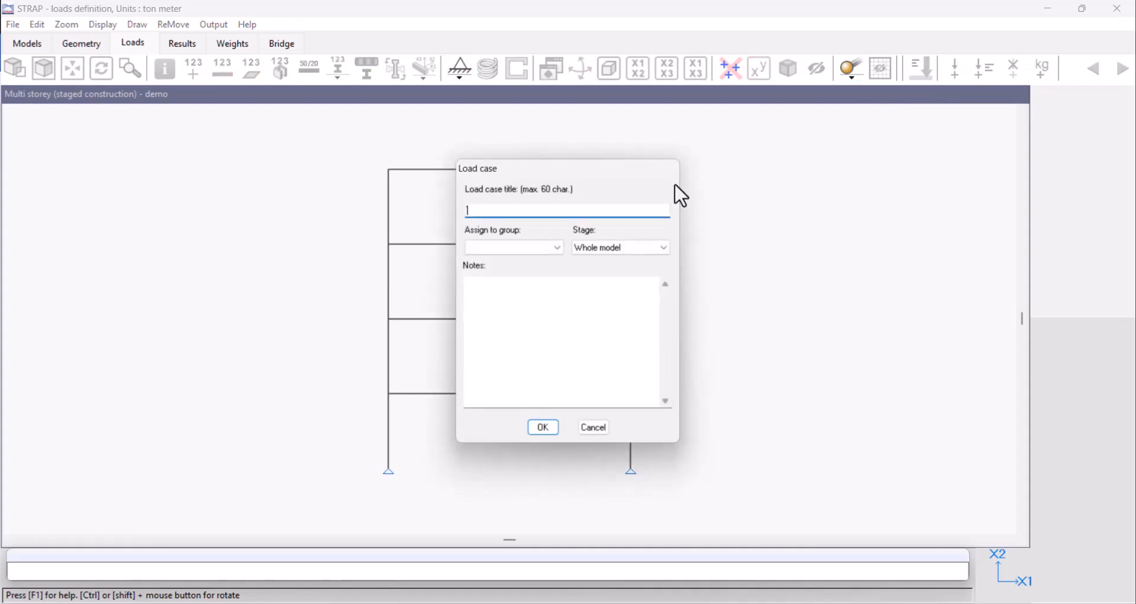
text(Multi Storey)
click(665, 251)
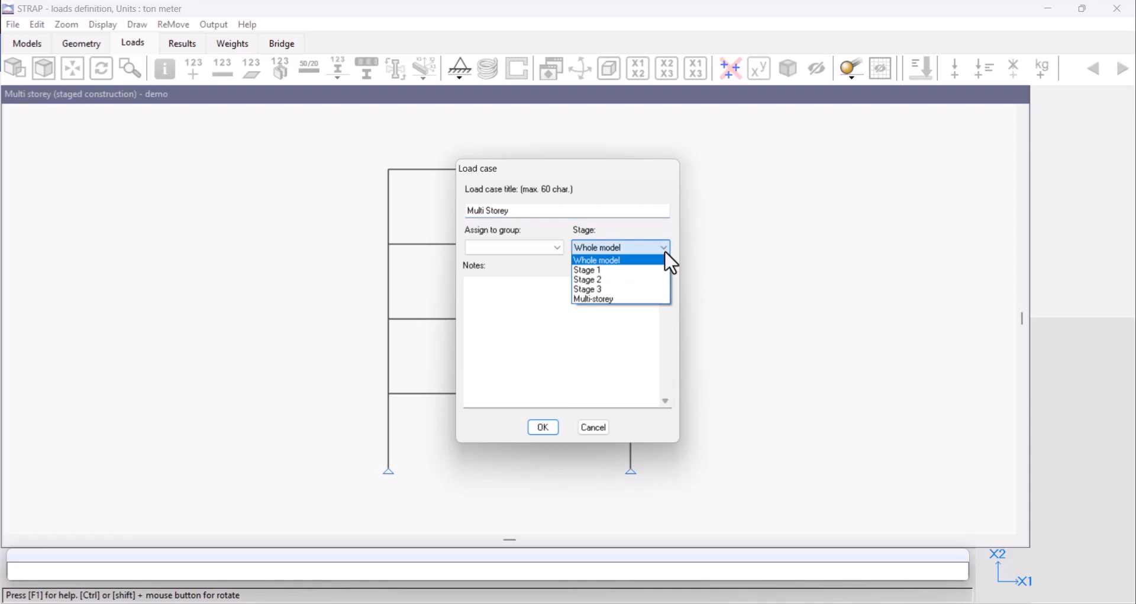
click(635, 299)
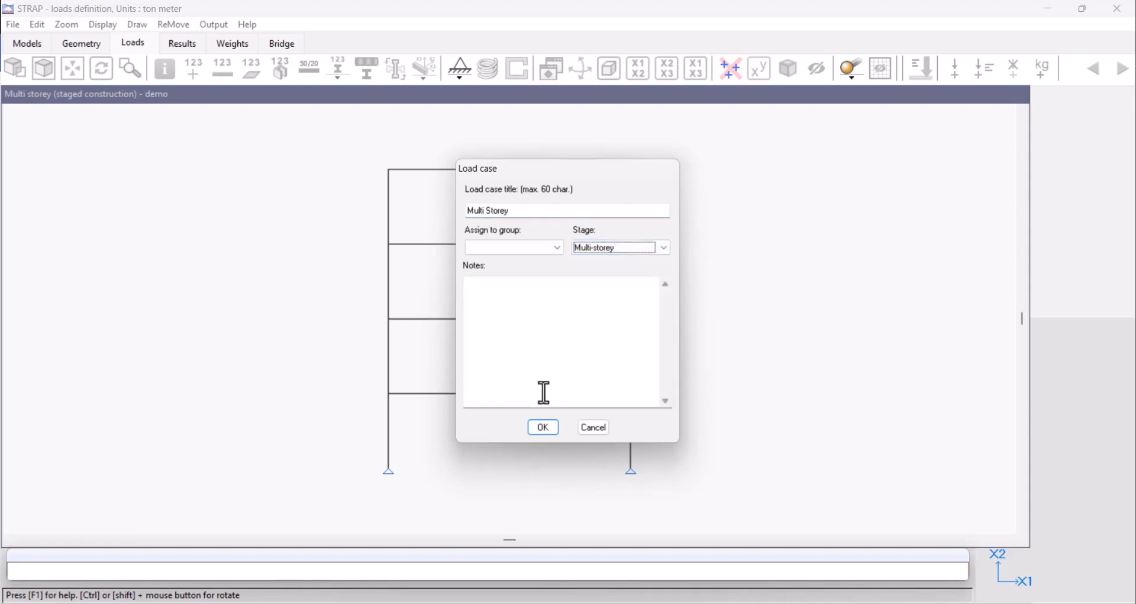
click(542, 428)
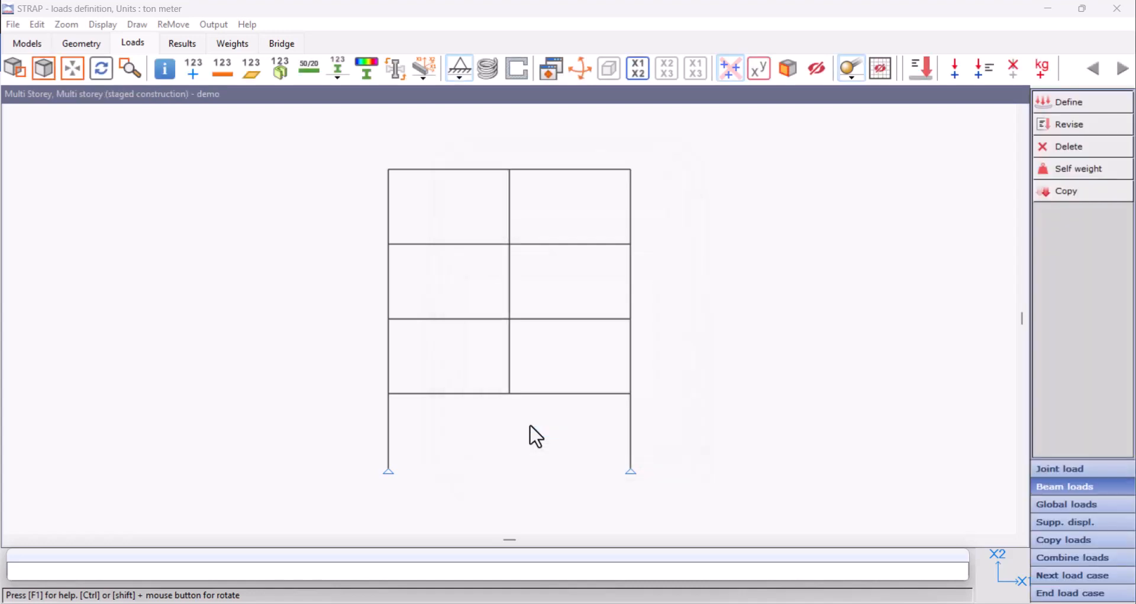
- Apply a uniform global FX2 load of -1 ton/m to all horizontal beams on the four floors and end the load case
click(1049, 101)
click(529, 248)
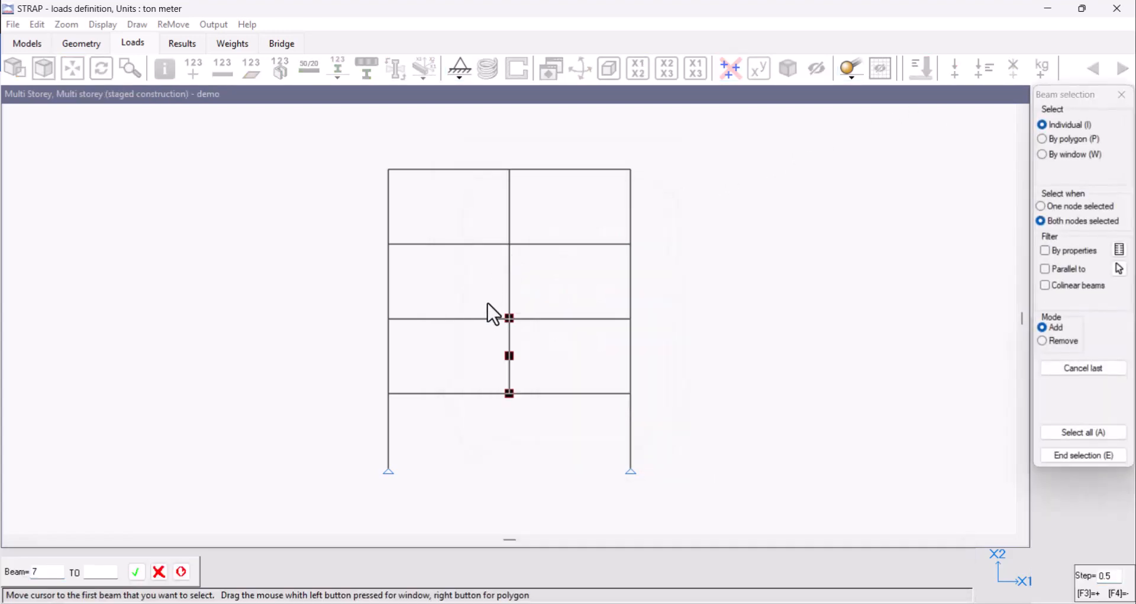
click(1044, 270)
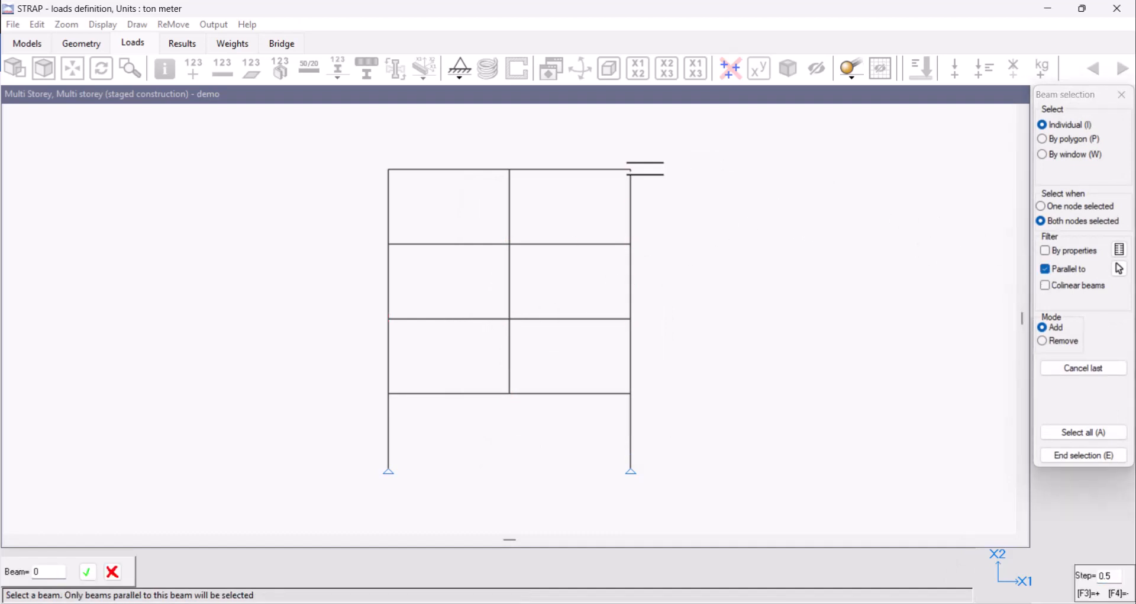
click(604, 171)
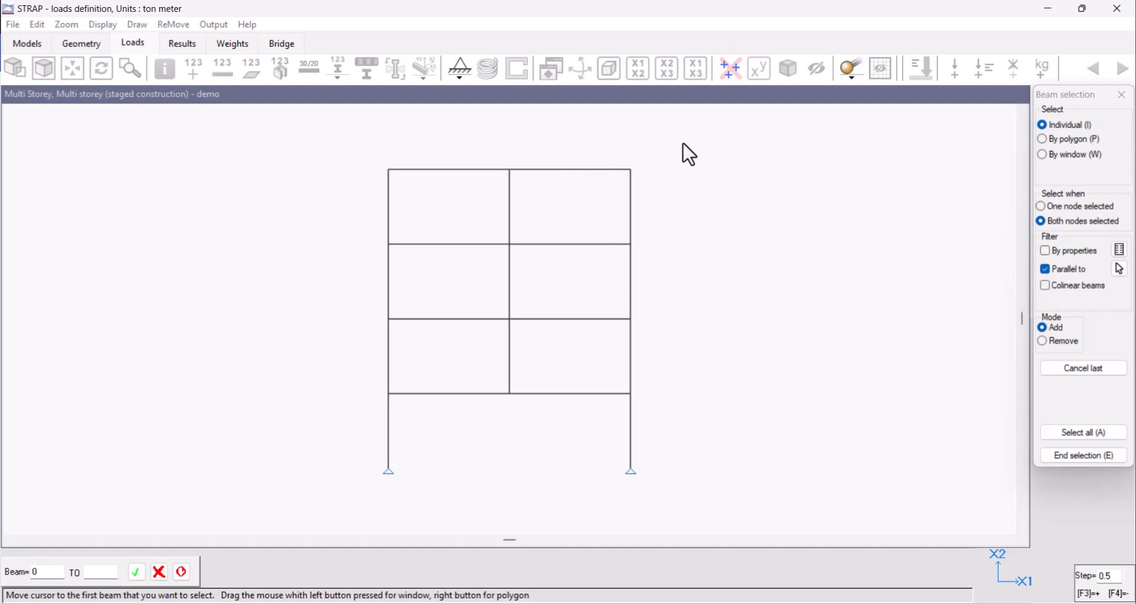
drag(684, 144, 359, 422)
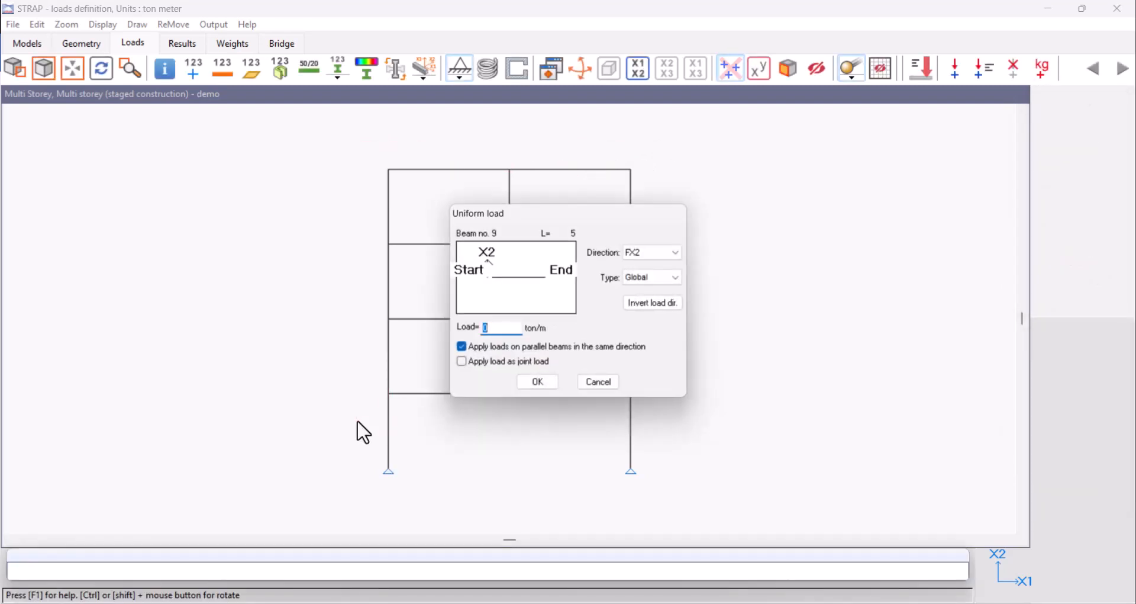
text(-1)
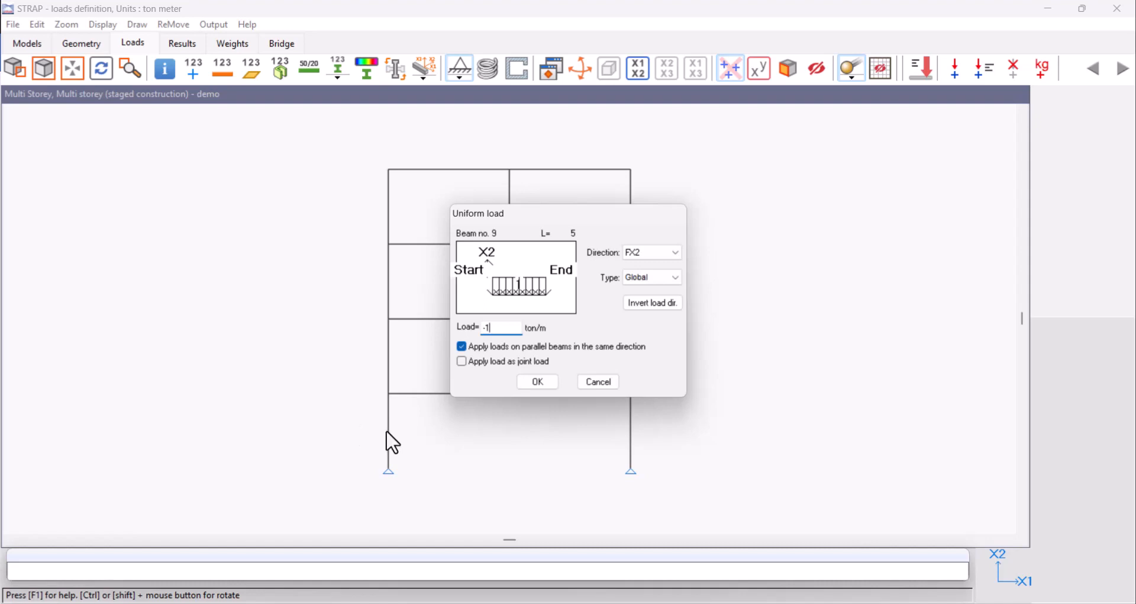
click(536, 382)
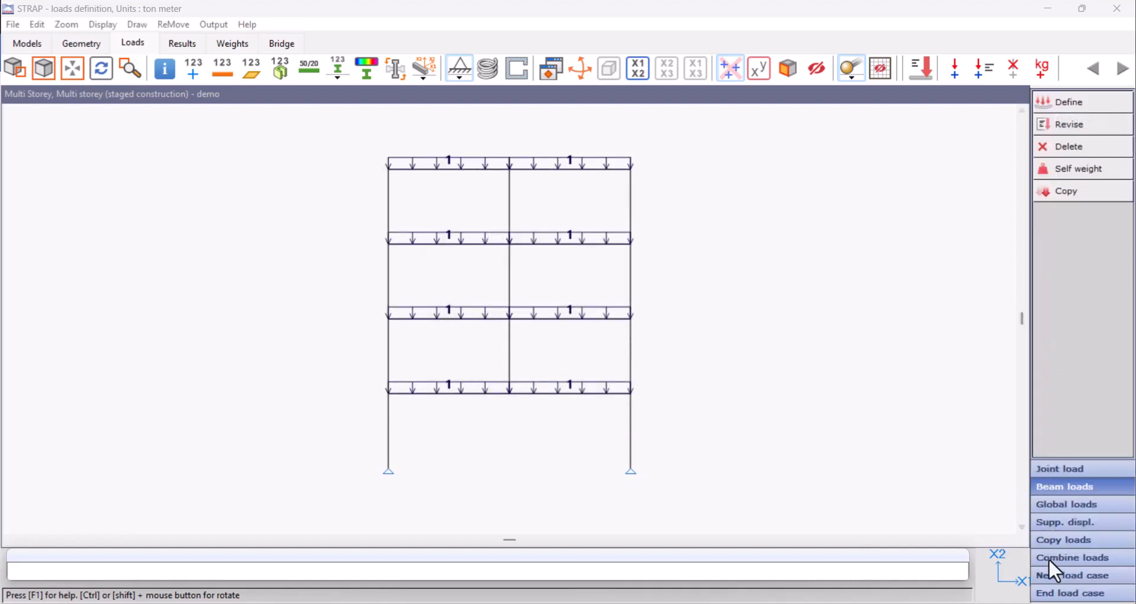
click(1058, 592)
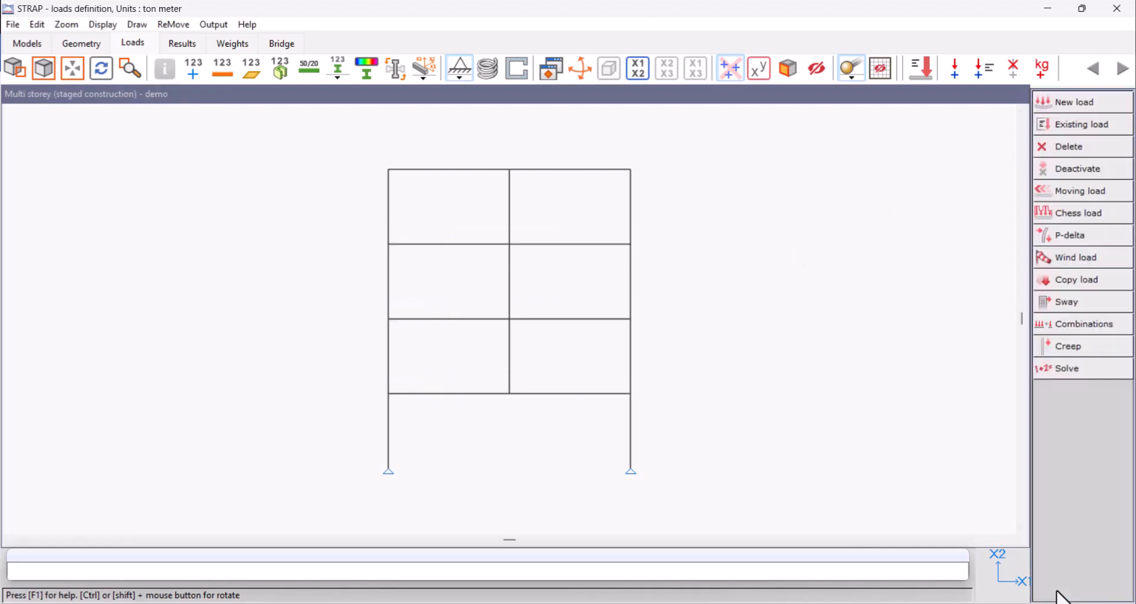
- Solve the model and display the M3 beam result diagram for the Multi Storey load case
click(1071, 376)
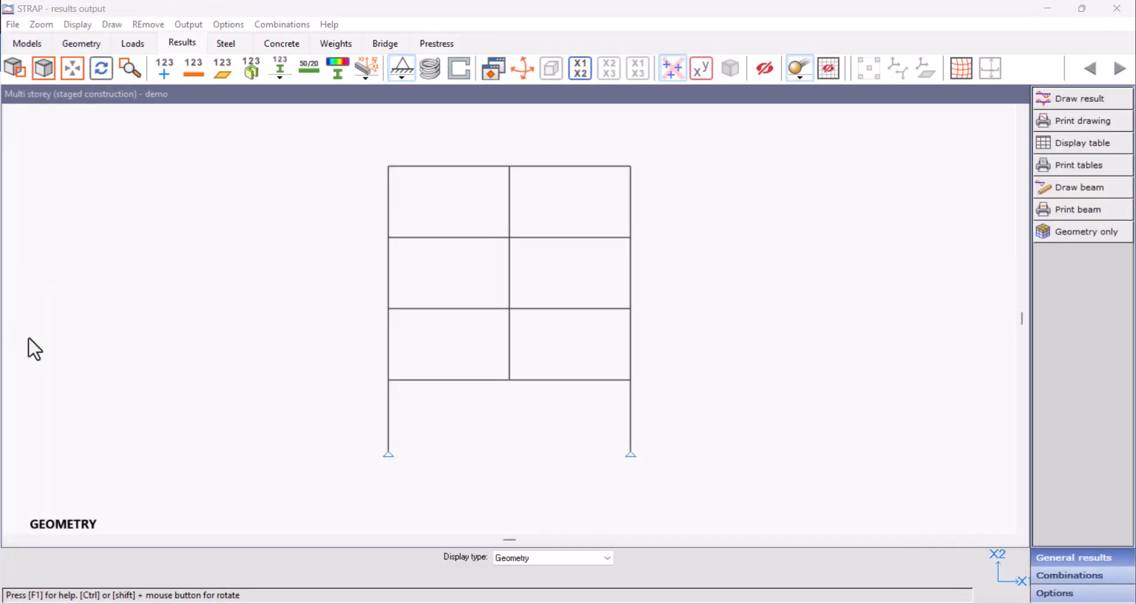
click(578, 558)
click(573, 570)
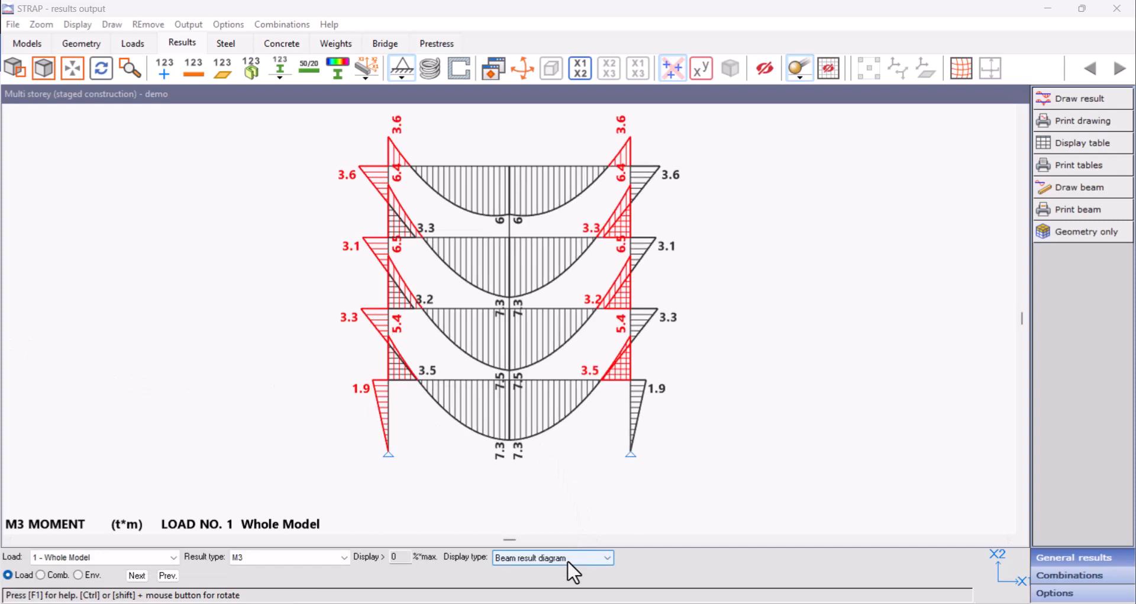
click(161, 558)
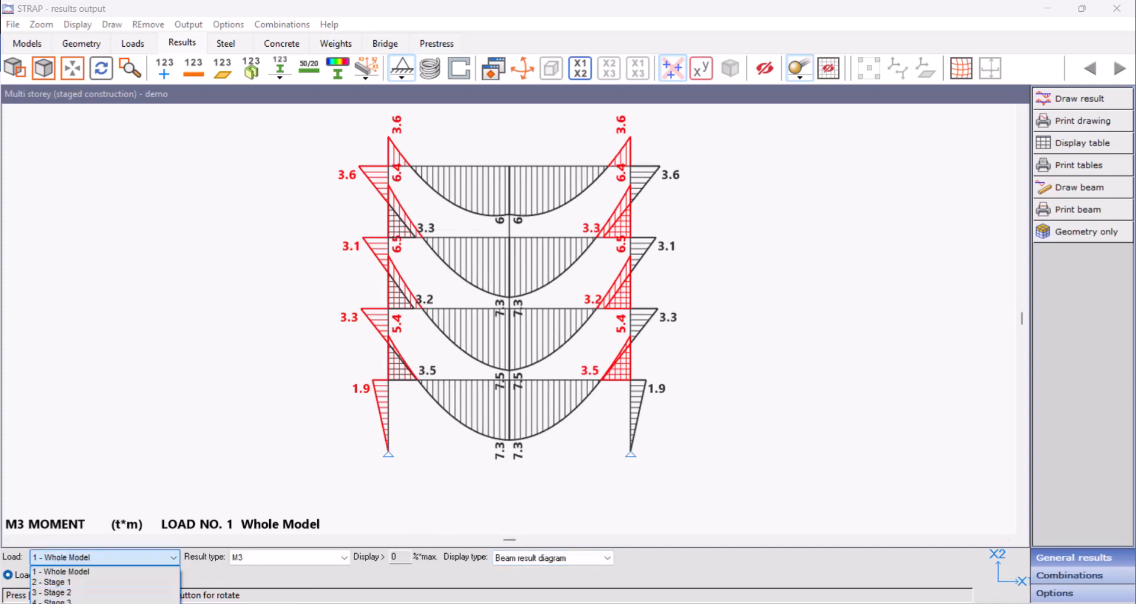
click(65, 603)
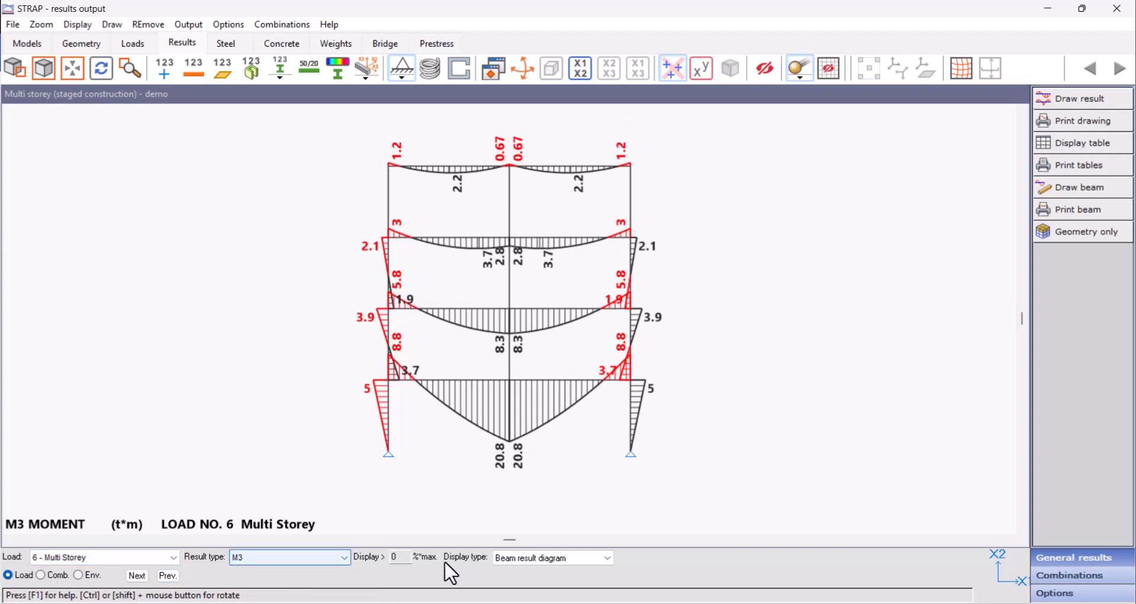
- Display the displacements for the Multi Storey load case, the Stages combination and the Whole Model load case to compare them
scroll(535, 559, down, 1)
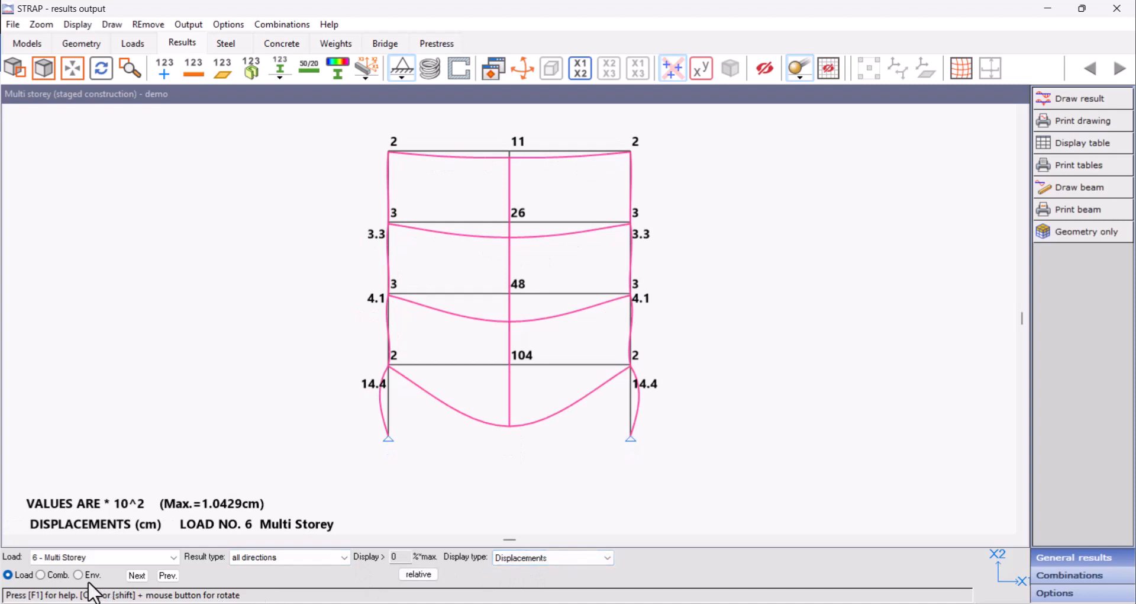
click(40, 574)
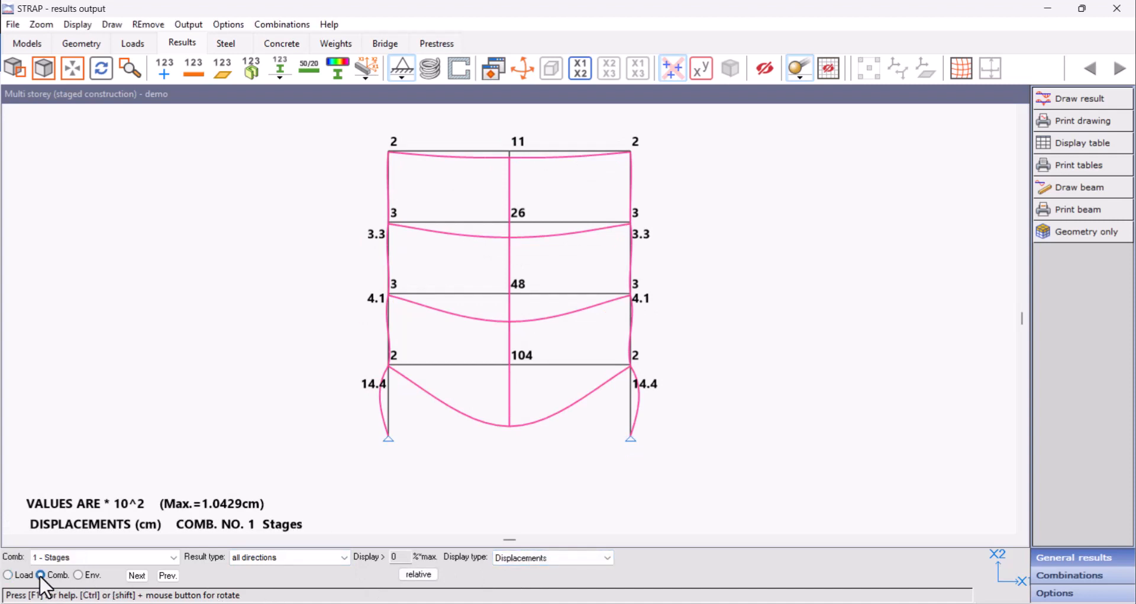
click(8, 574)
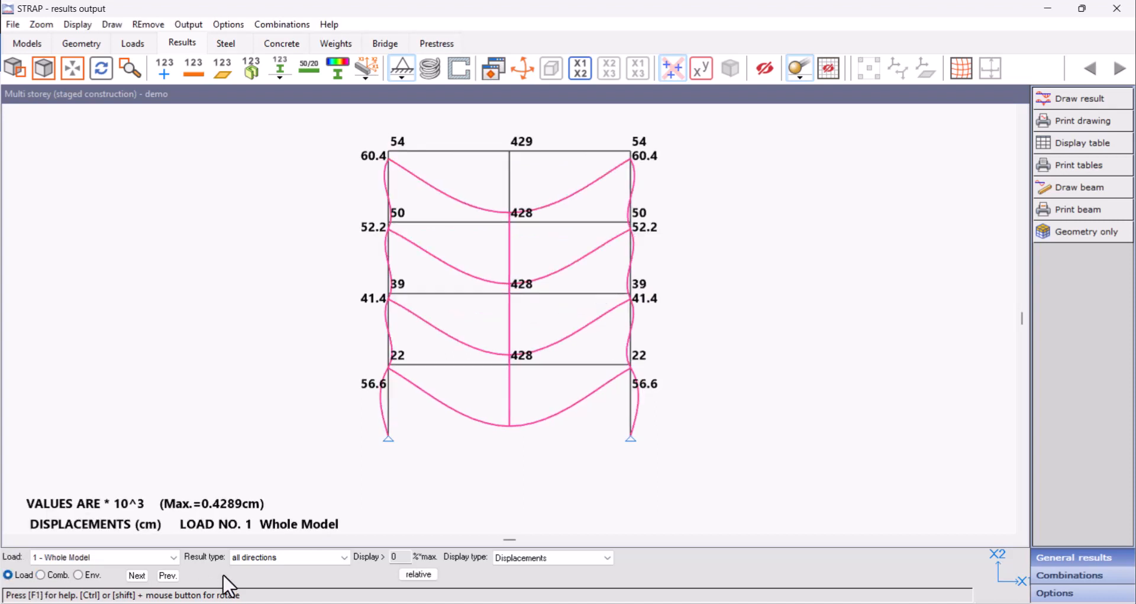
- Compare the M3 beam result diagrams of the Whole Model load case, the Multi Storey load case and the Stages combination
scroll(529, 559, down, 1)
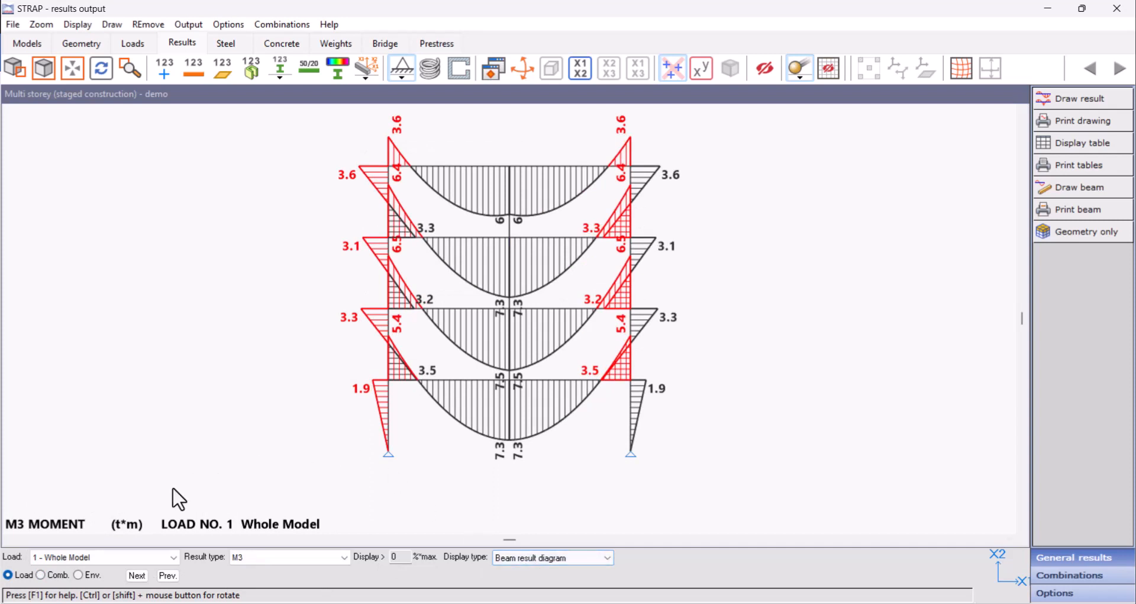
click(62, 559)
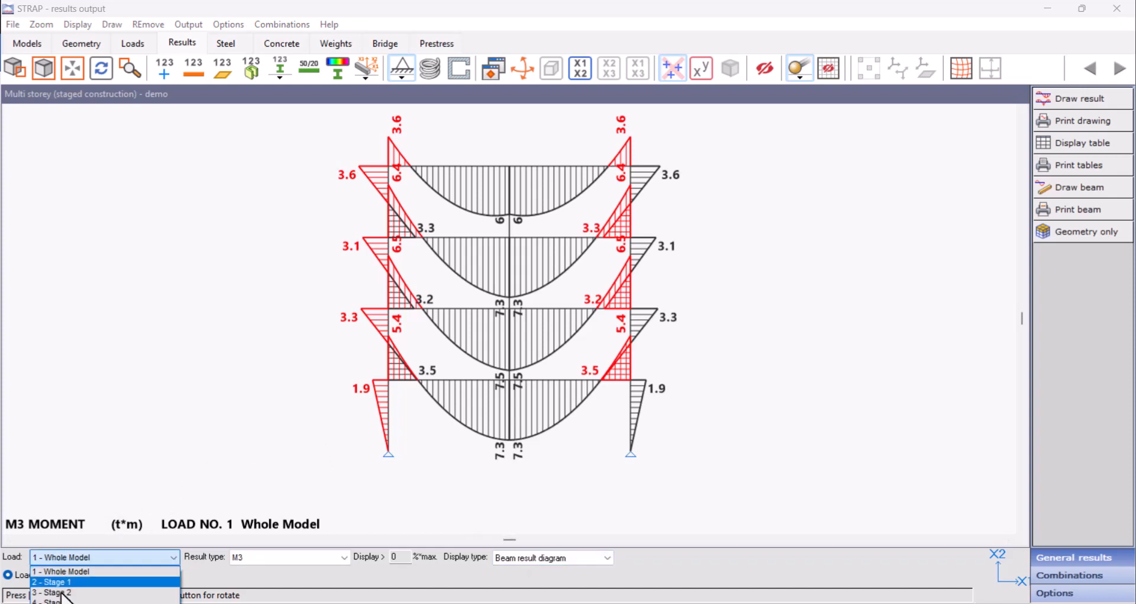
click(61, 603)
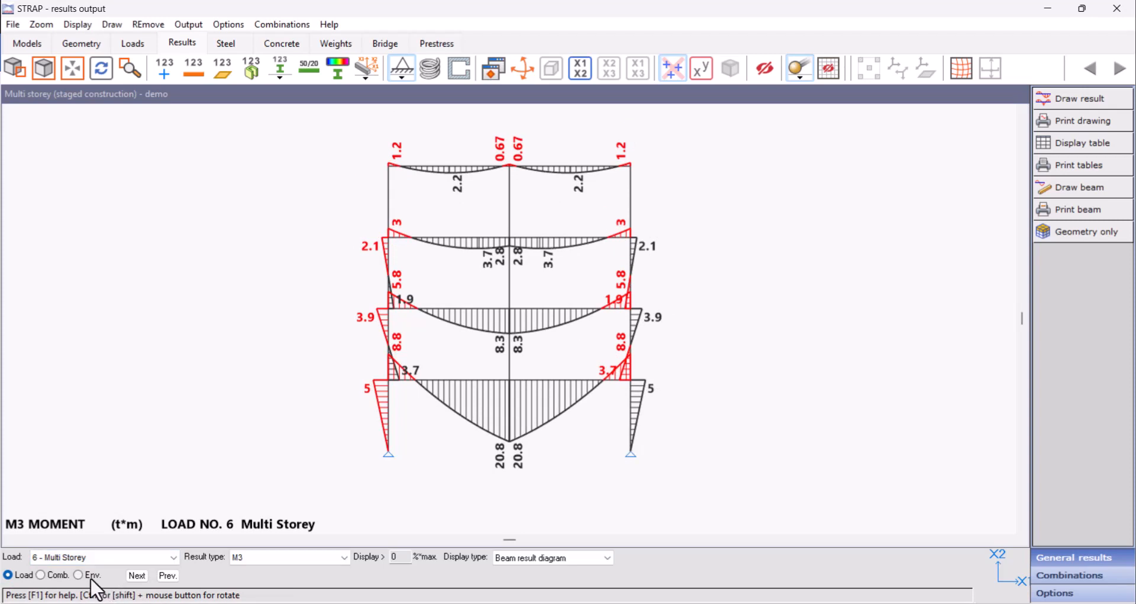
click(40, 574)
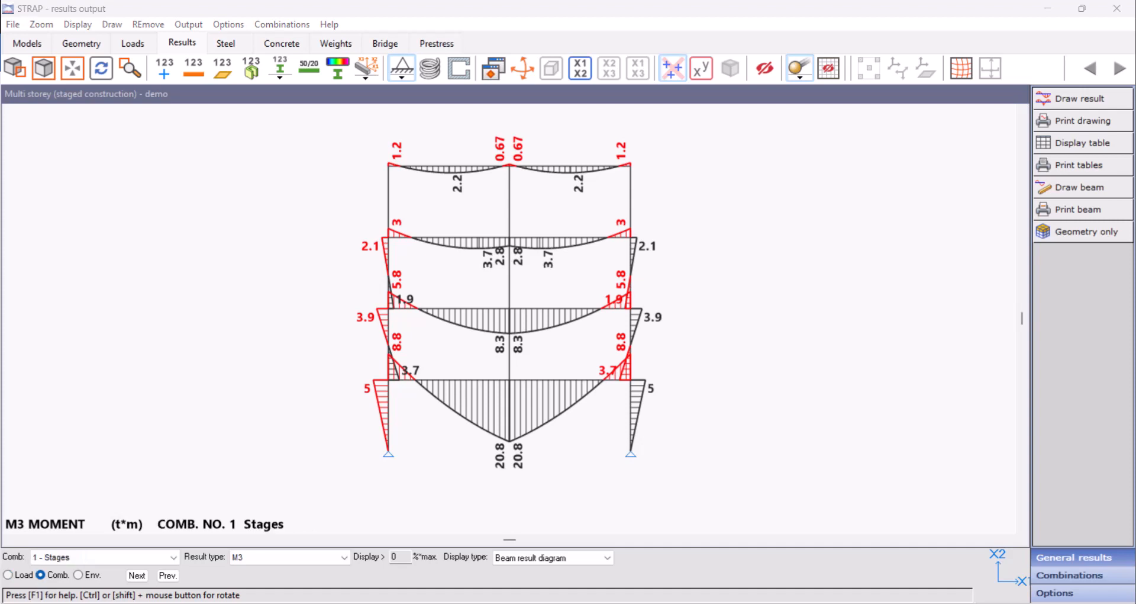